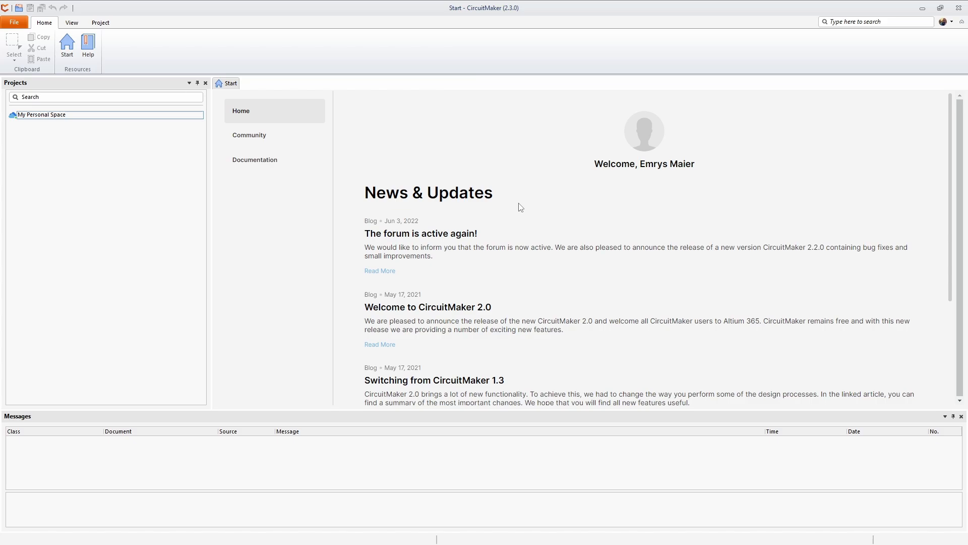
- Create a new project named Tutorial2 with the description "Through-hole resistor tutorial"
left_click(17, 24)
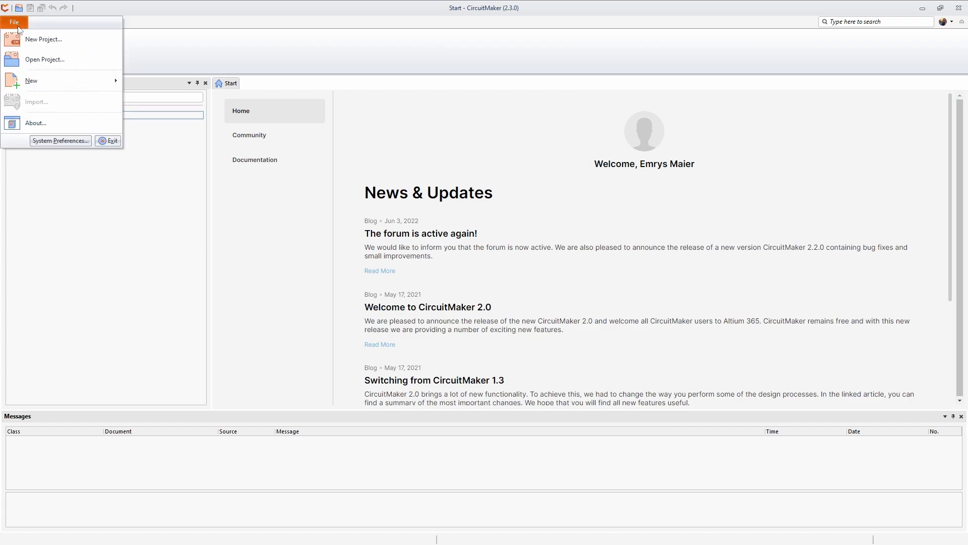
left_click(24, 43)
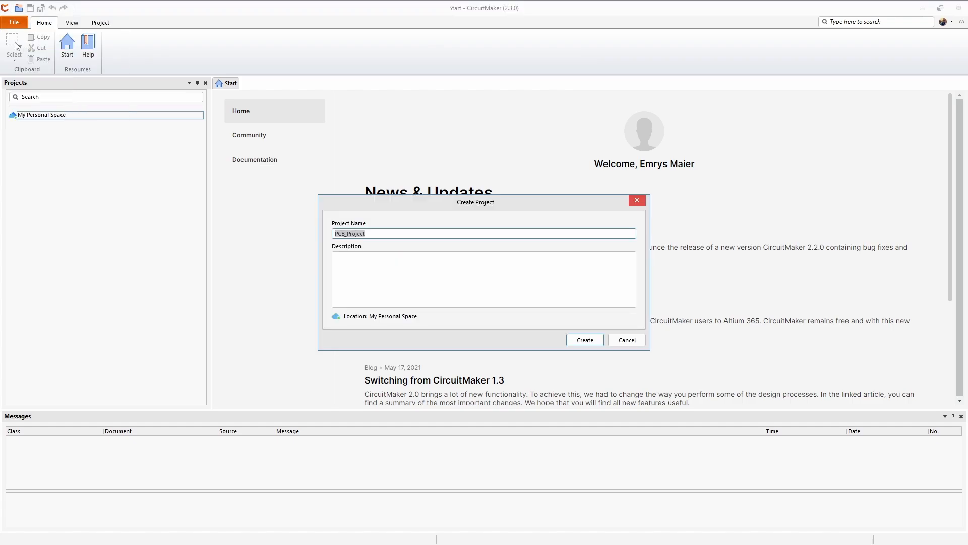
type("Tutorial2")
left_click(420, 279)
type("Thr")
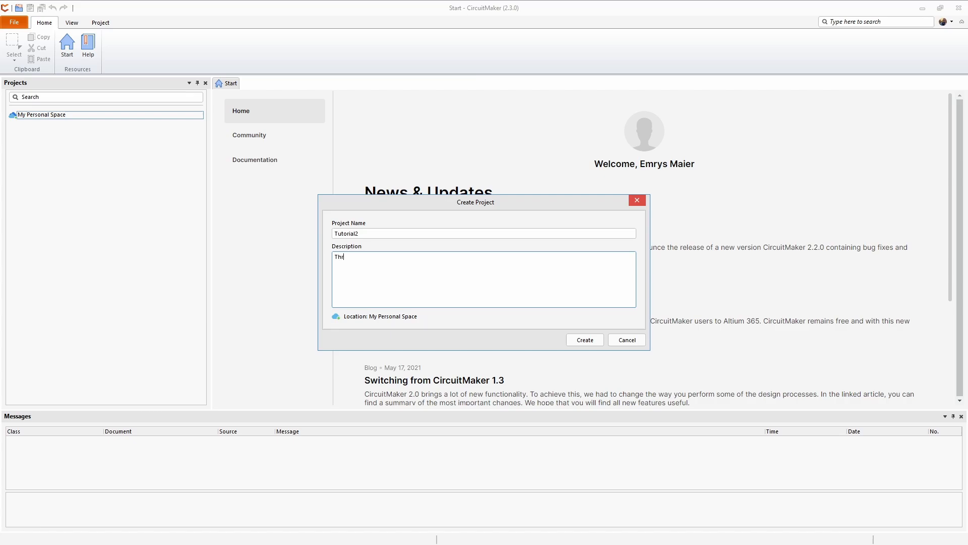
type("ough-hole resistor turo")
key("BackSpace")
key("BackSpace")
type("torial")
left_click(591, 342)
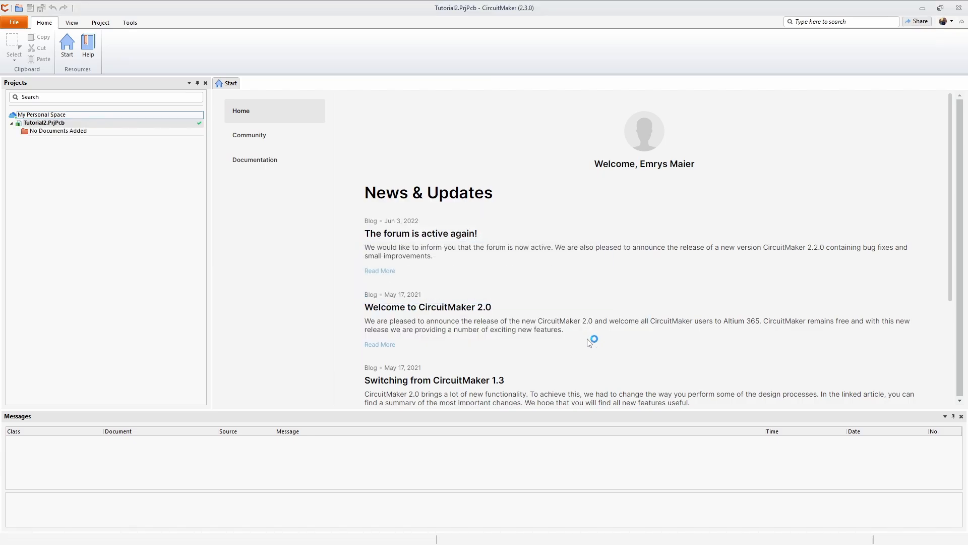
- Add a new schematic named Sheet1.SchDoc to the Tutorial2 project
right_click(40, 123)
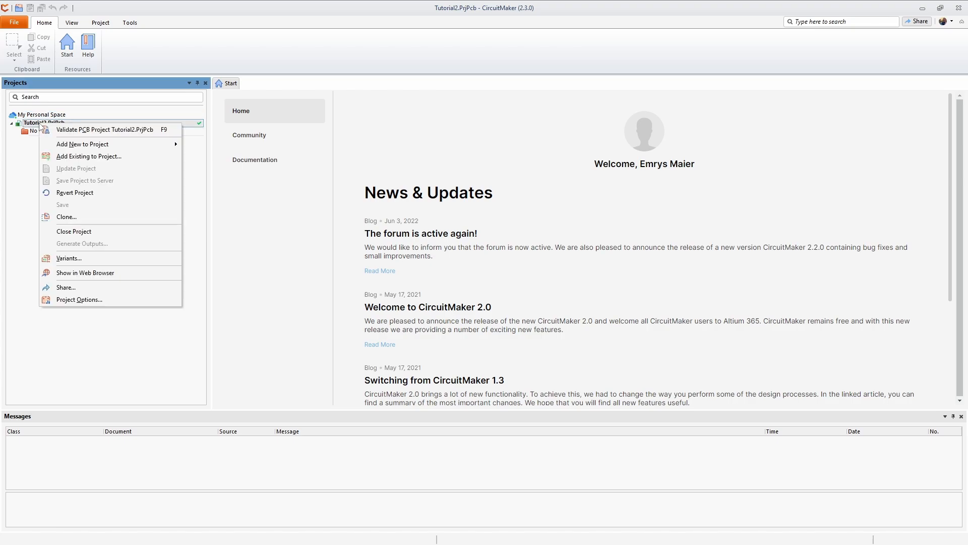
mouse_move(64, 145)
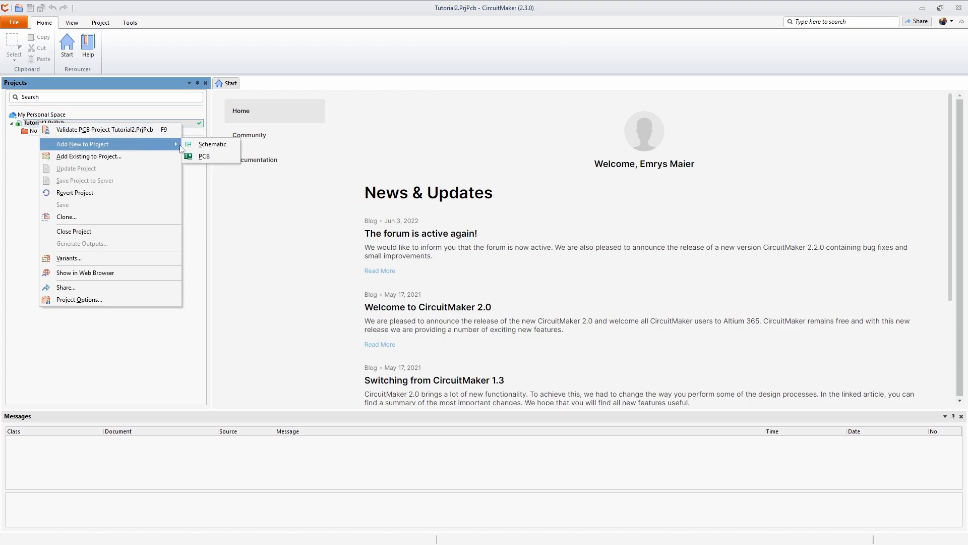
left_click(224, 145)
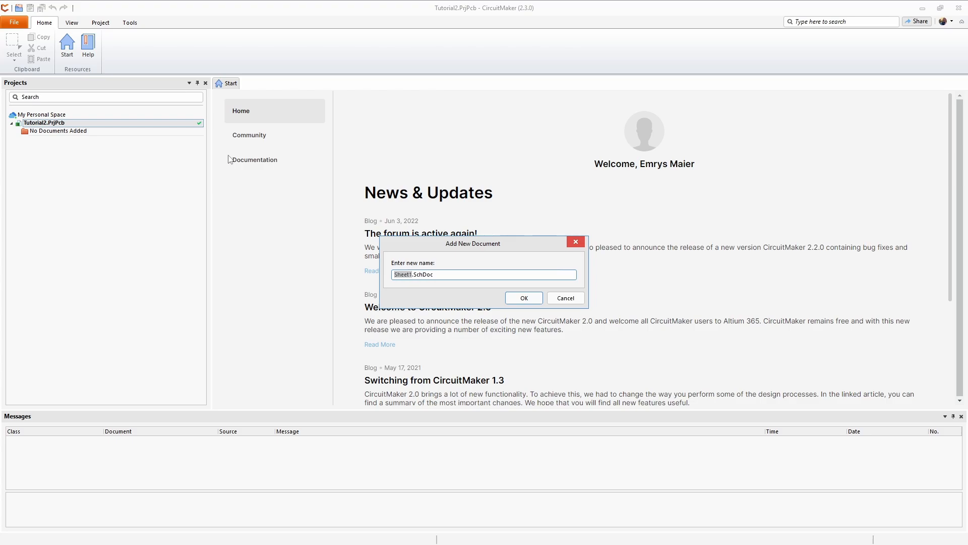
left_click(523, 298)
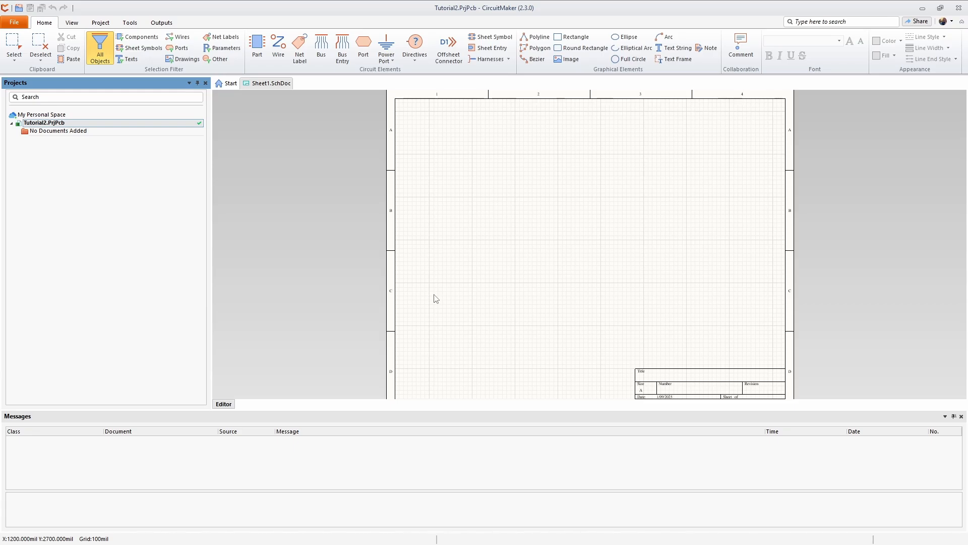
- Add a new PCB document named PCB1.CMPcbDoc to the Tutorial2 project
right_click(54, 128)
mouse_move(81, 146)
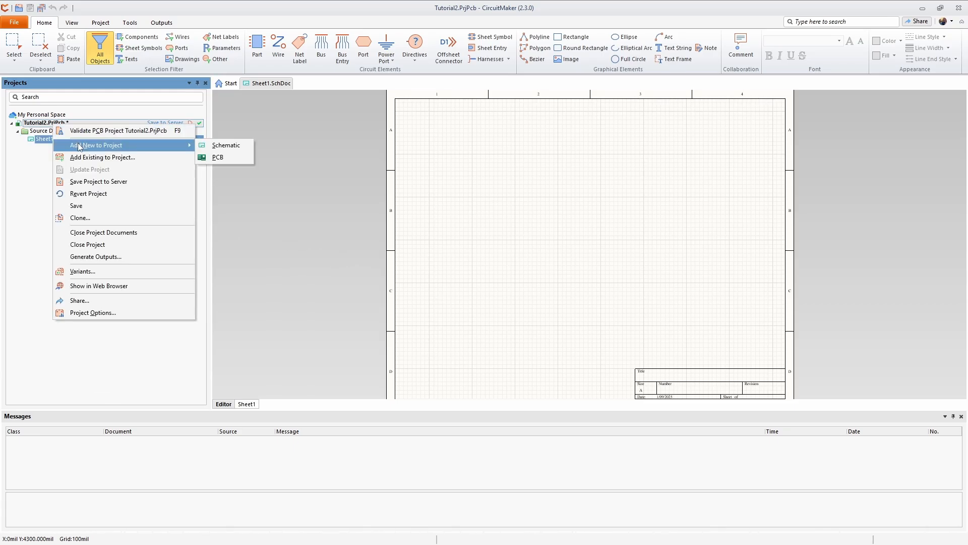
left_click(218, 157)
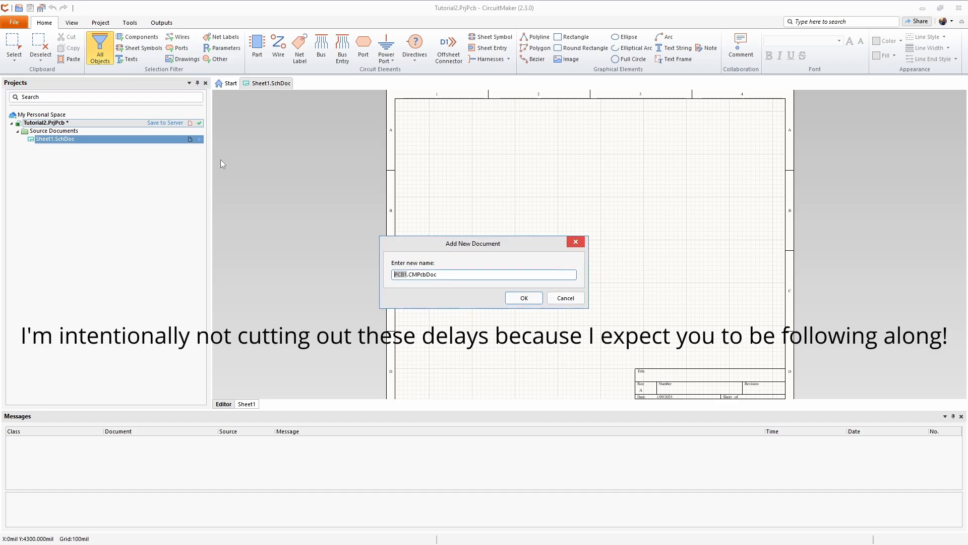
left_click(523, 298)
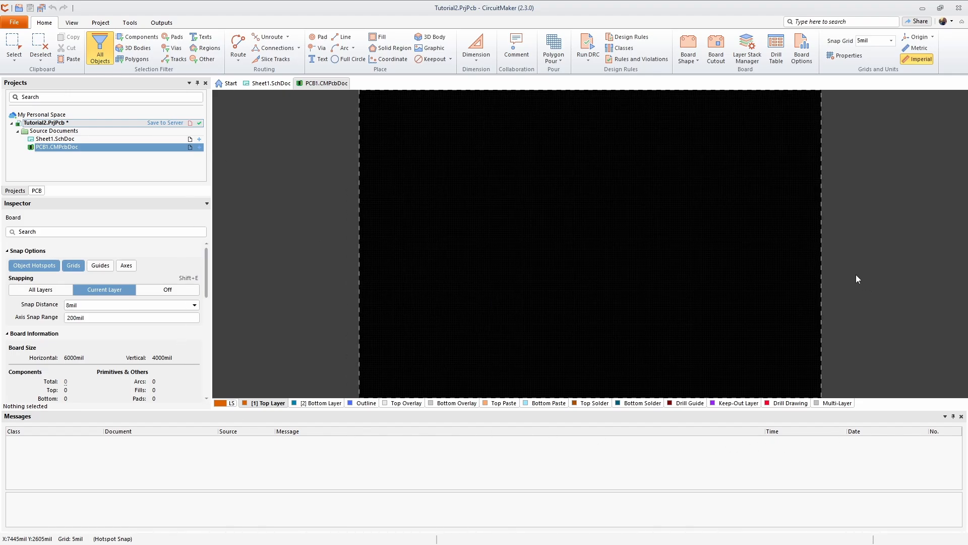
- Show the part libraries and search all parts for RN55D
left_click(71, 22)
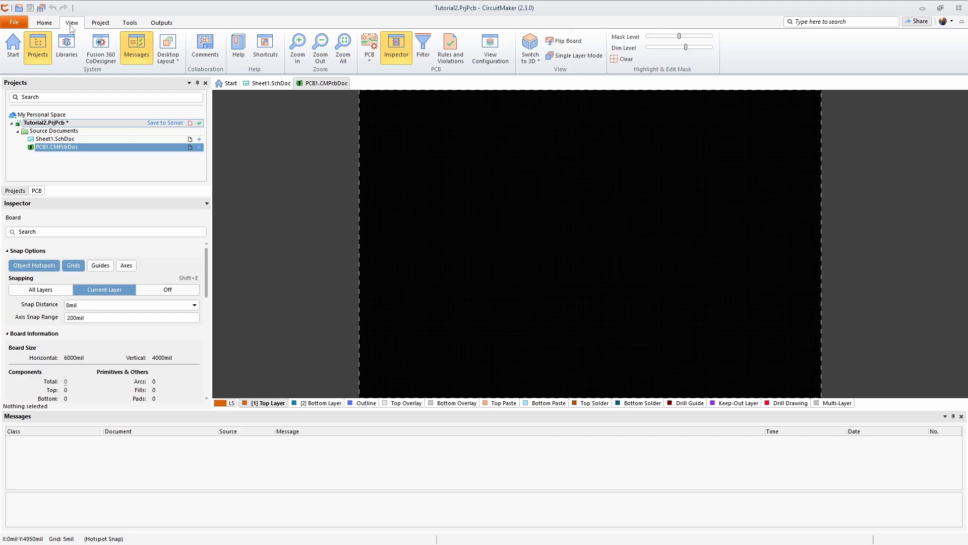
left_click(70, 51)
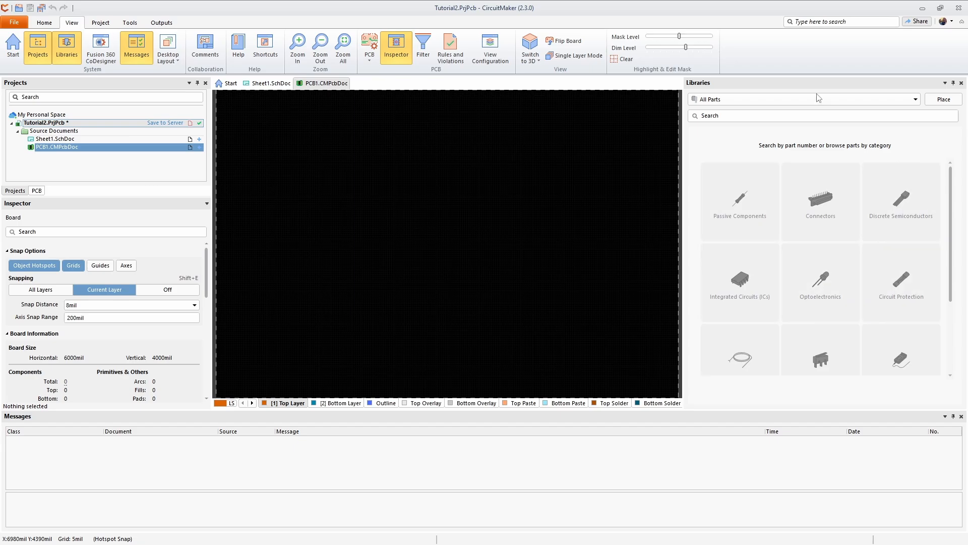
left_click_drag(820, 83, 943, 155)
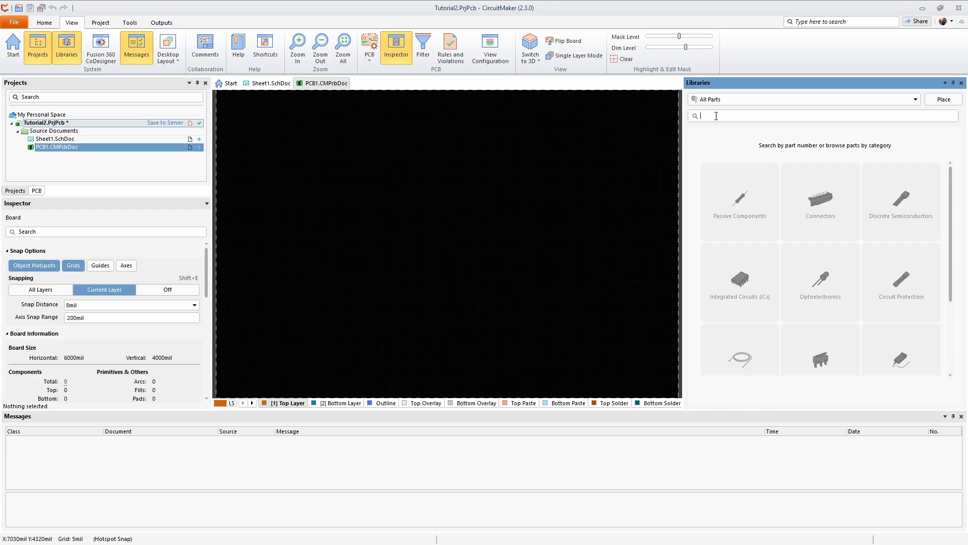
type("RN55")
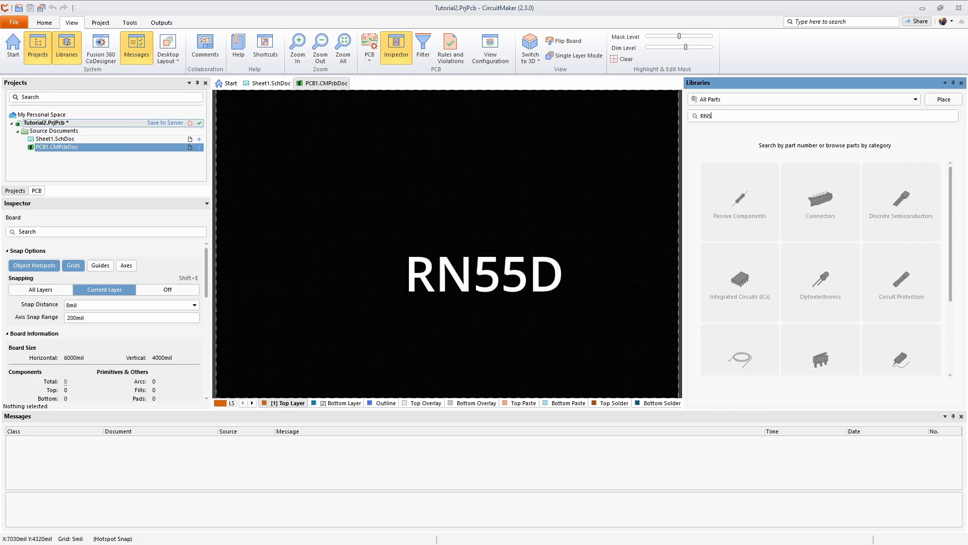
type("D")
key("Return")
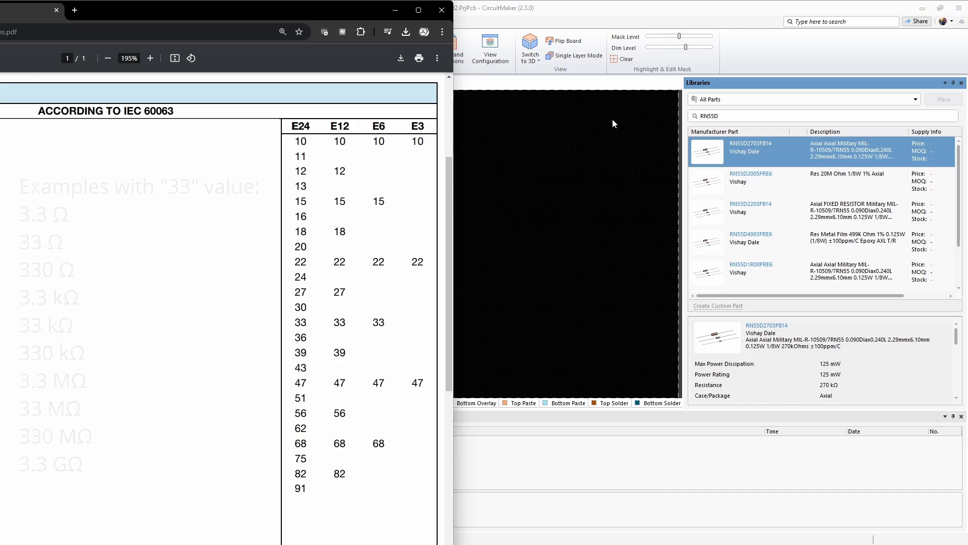
- Narrow the library search to "RN55D 100k" and select the Vishay RN55D1003FRSL resistor
left_click(728, 117)
type("10")
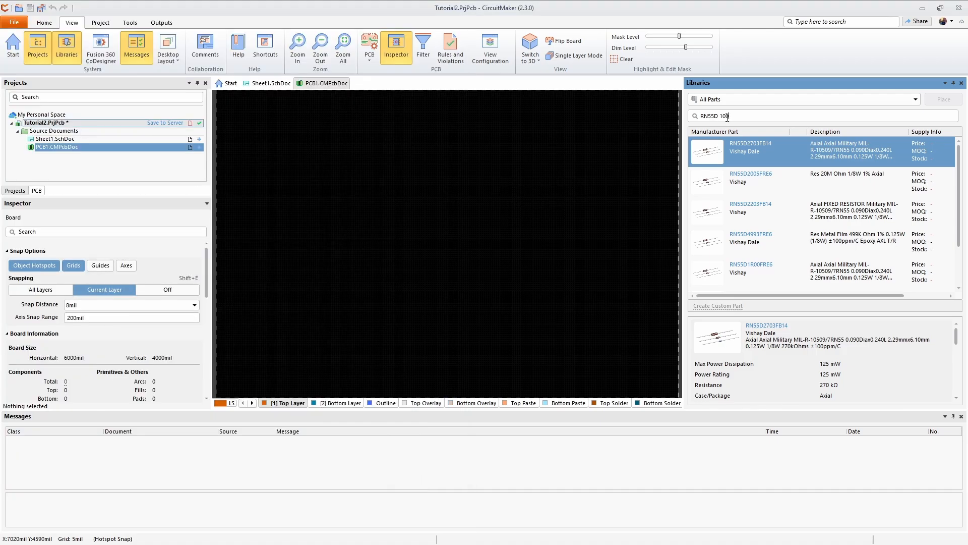
type("0k")
key("Return")
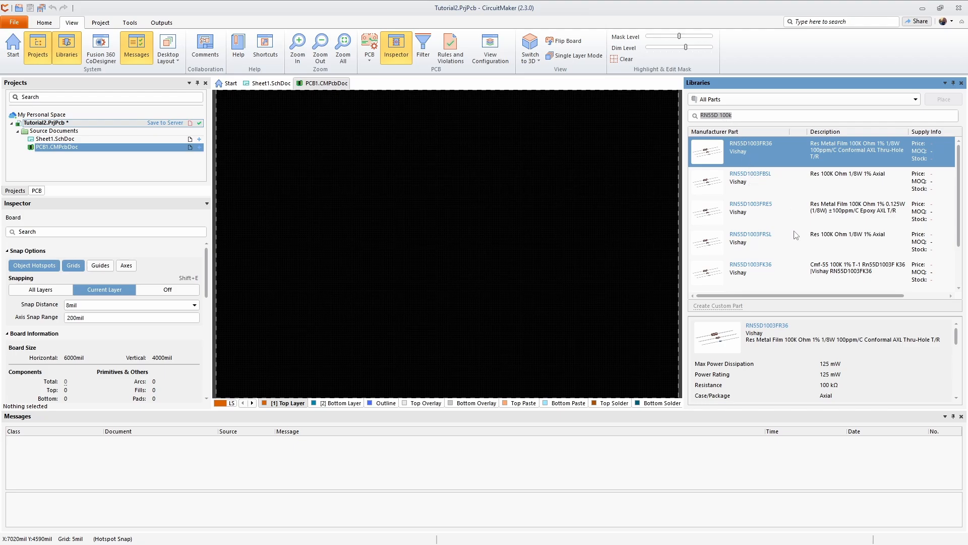
scroll(794, 233, "down", 3)
scroll(792, 235, "up", 3)
left_click(810, 242)
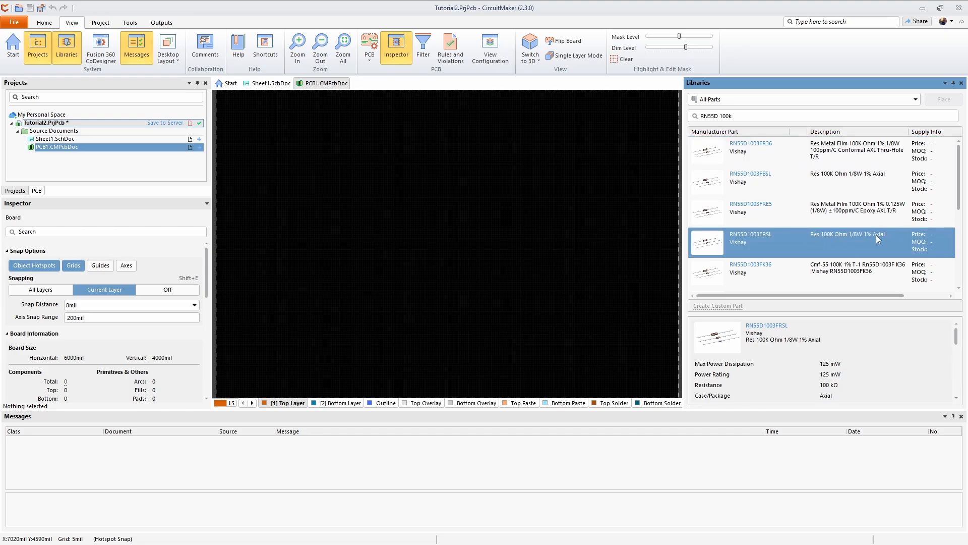
- Open the RN55D1003FRSL resistor's Octopart page in the browser and copy its part name and description
left_click(755, 238)
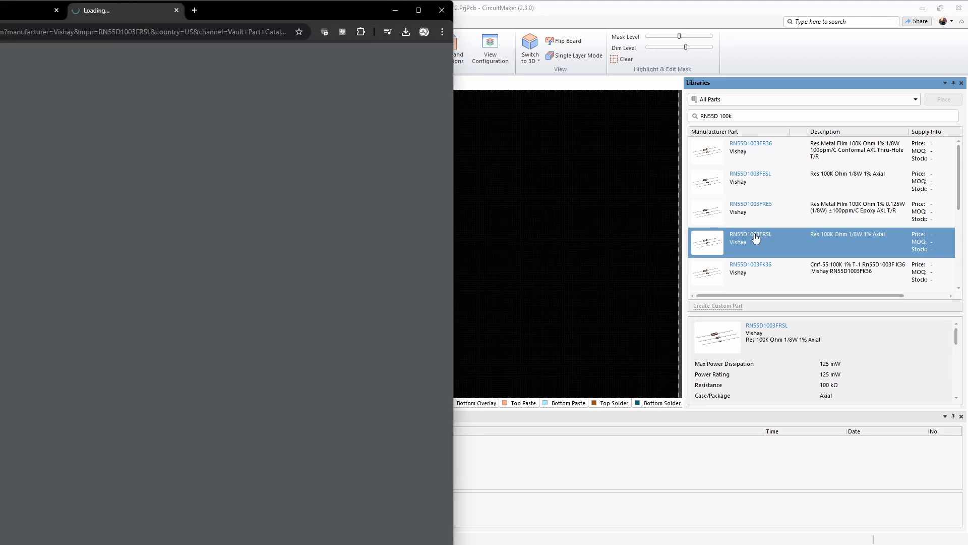
left_click_drag(253, 15, 474, 20)
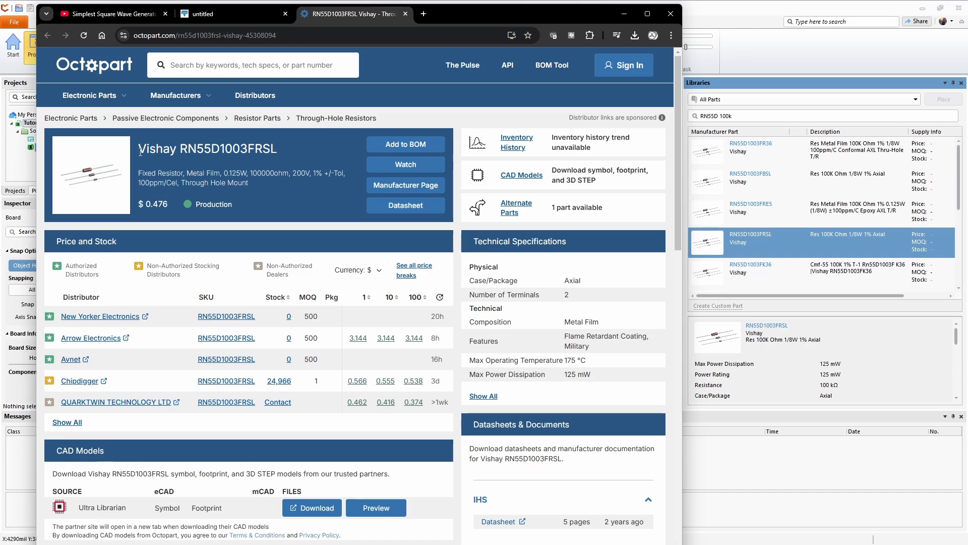
left_click_drag(137, 150, 256, 183)
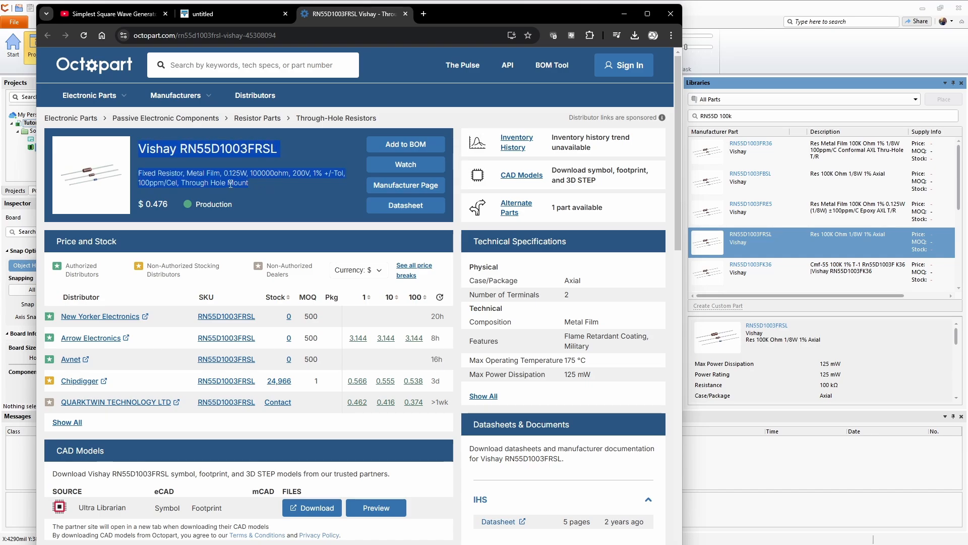
right_click(228, 181)
left_click(249, 194)
- Review the draft YouTube comment listing the 100k resistor's value, part name and description, and switch back to CircuitMaker
left_click(120, 15)
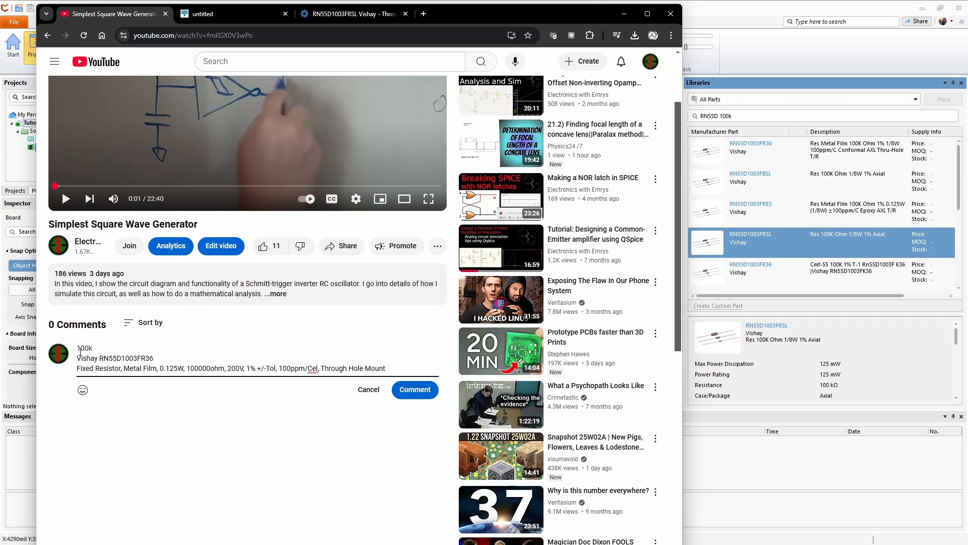
left_click_drag(76, 348, 399, 384)
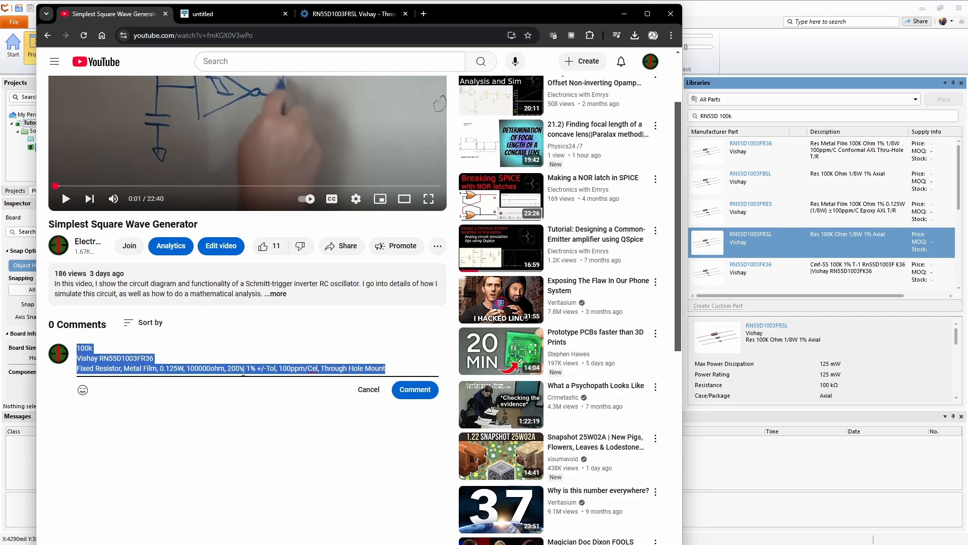
left_click(104, 350)
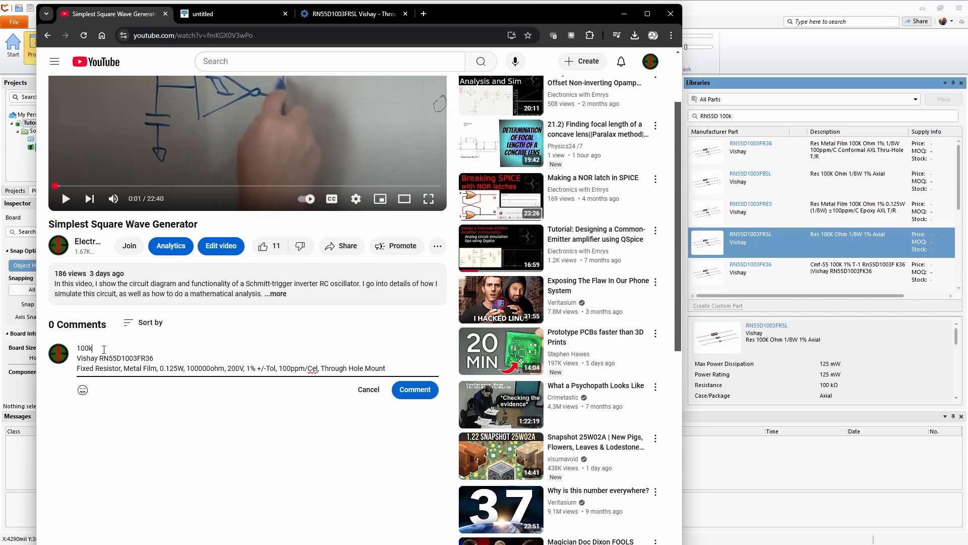
left_click(760, 15)
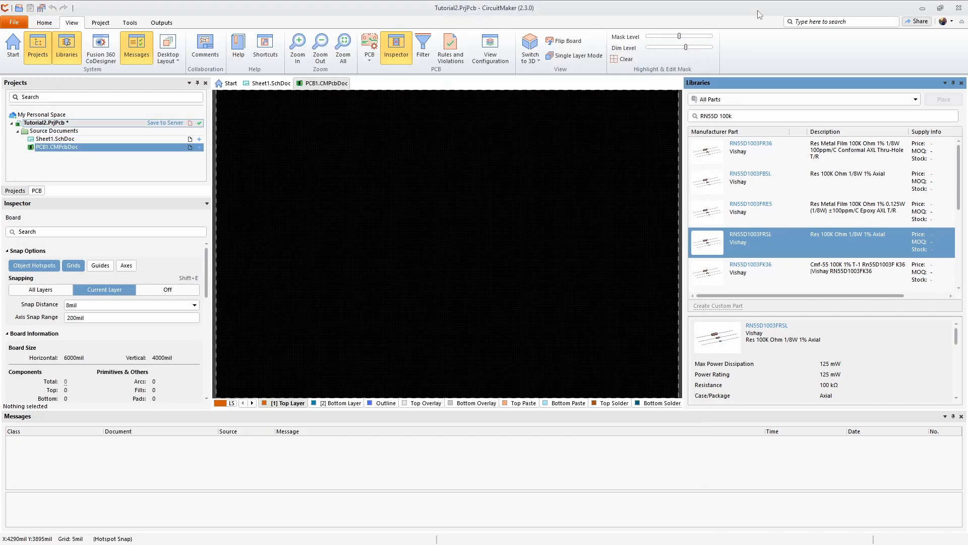
- Create a new component from the Vishay RN55D1003FRSL library part
right_click(790, 241)
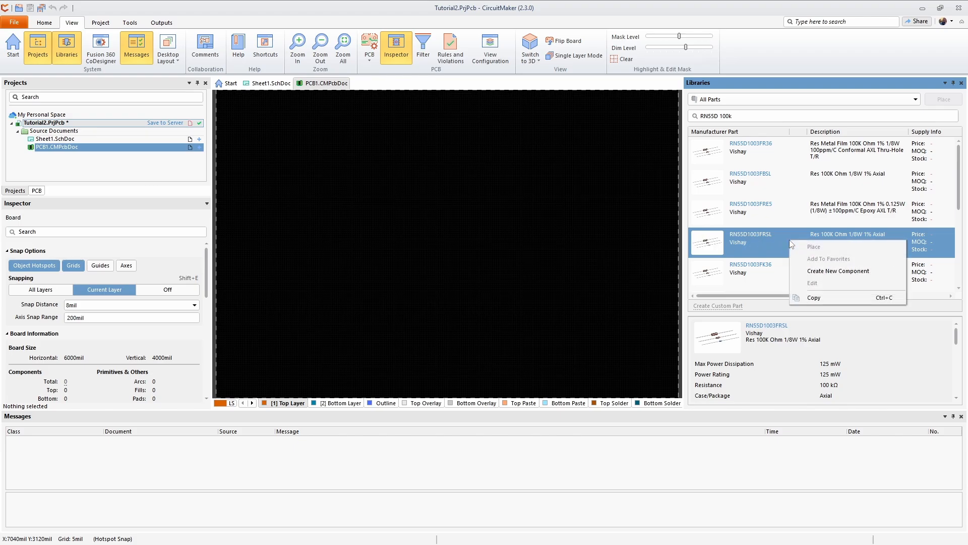
left_click(831, 277)
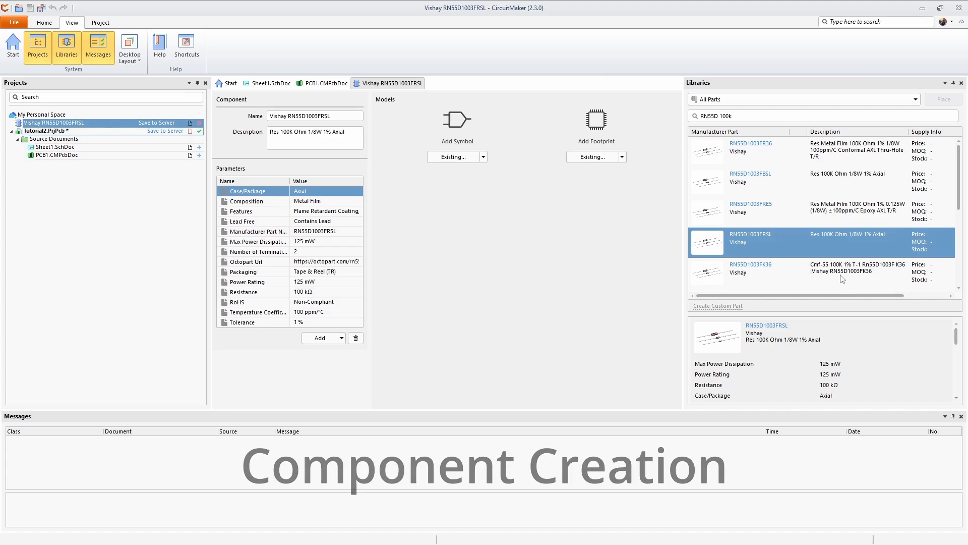
right_click(793, 245)
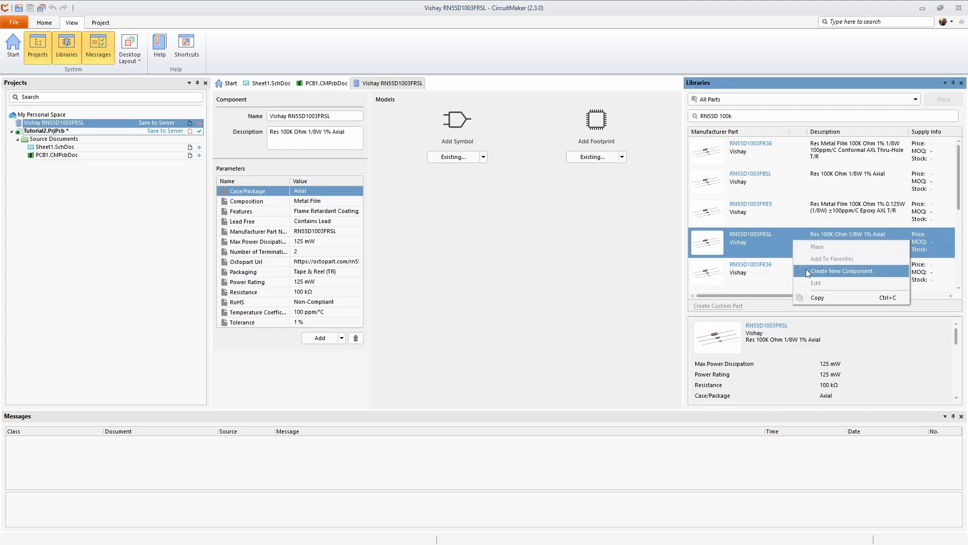
left_click(385, 84)
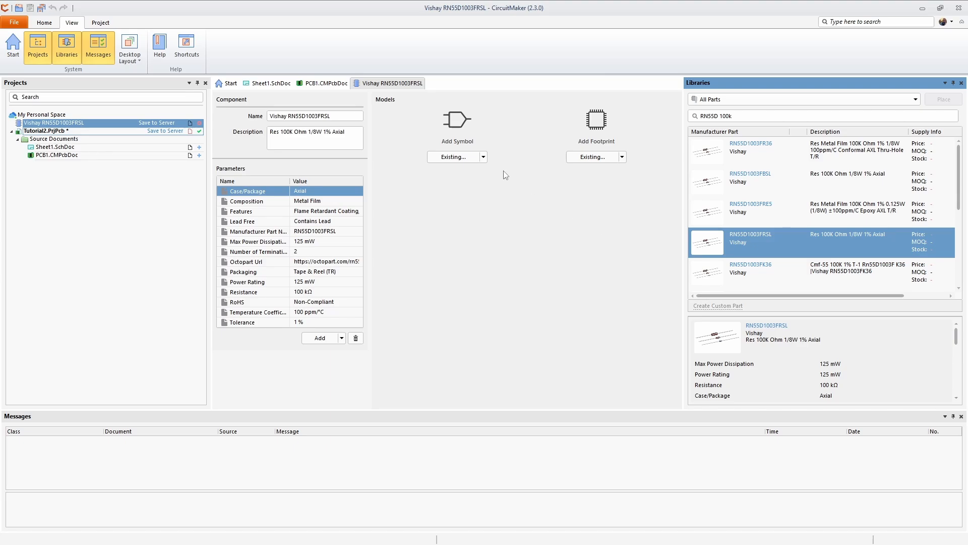
- Compare the editing commands for the new component with those for the Sheet1 schematic, and return to the RN55D1003FRSL component
left_click(44, 23)
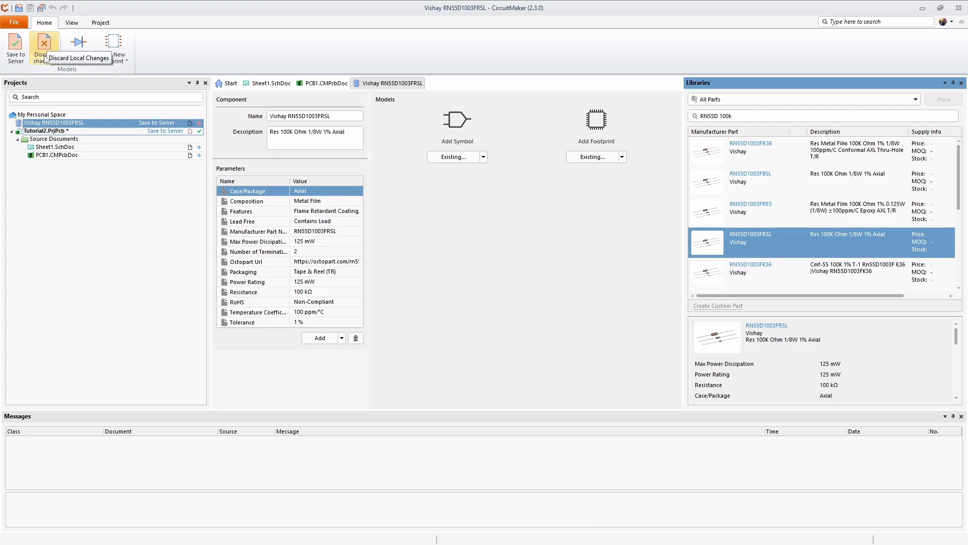
left_click(551, 274)
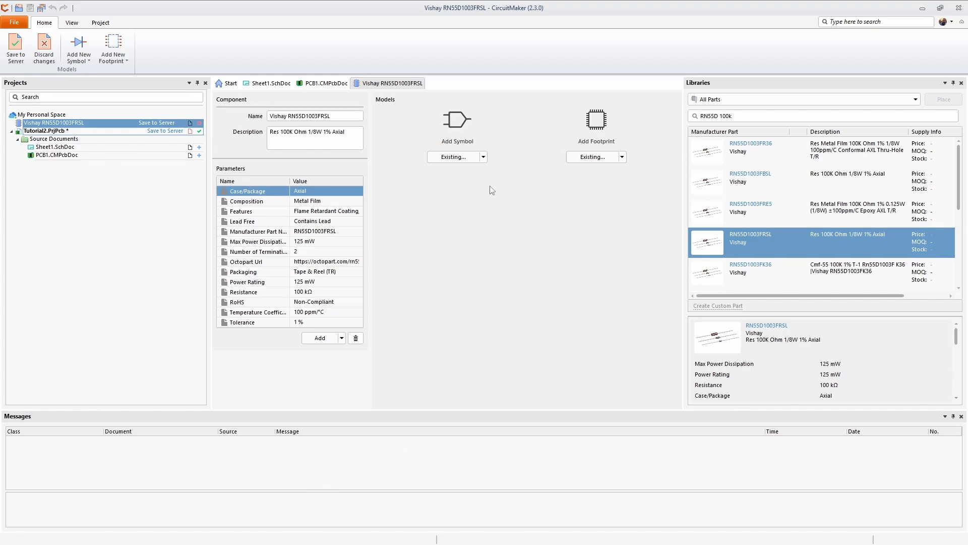
left_click(280, 84)
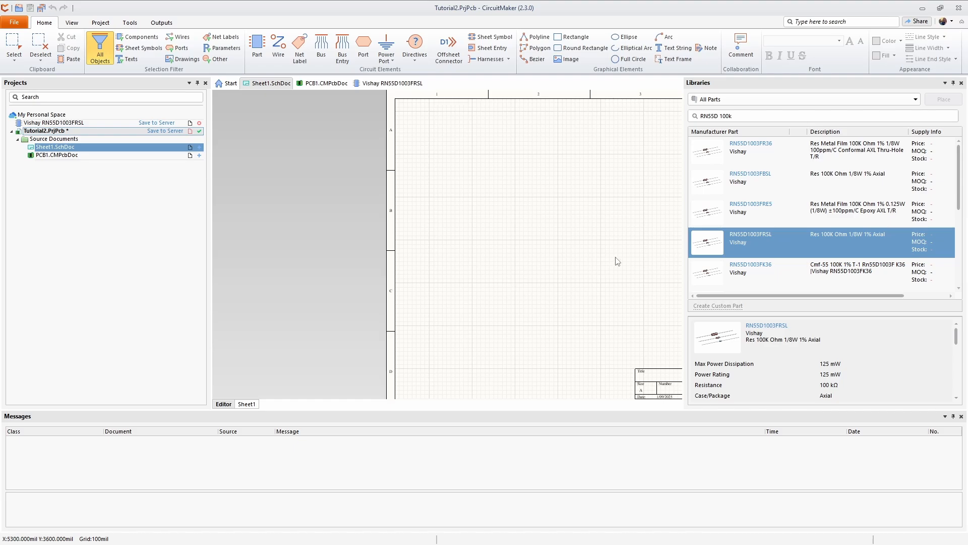
right_click_drag(615, 257, 500, 268)
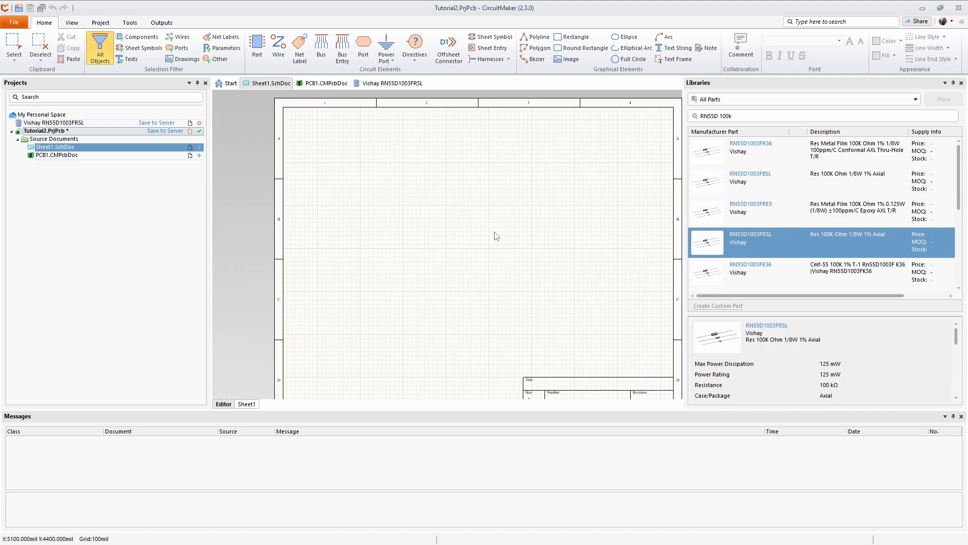
left_click(375, 87)
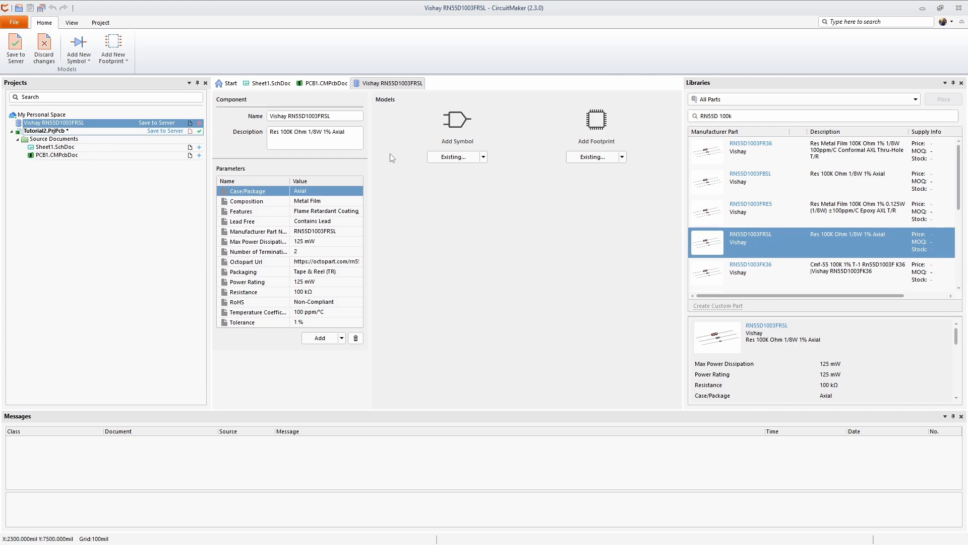
- Create a new symbol for the RN55D1003FRSL component and insert the Resistor 1 symbol template
left_click(484, 157)
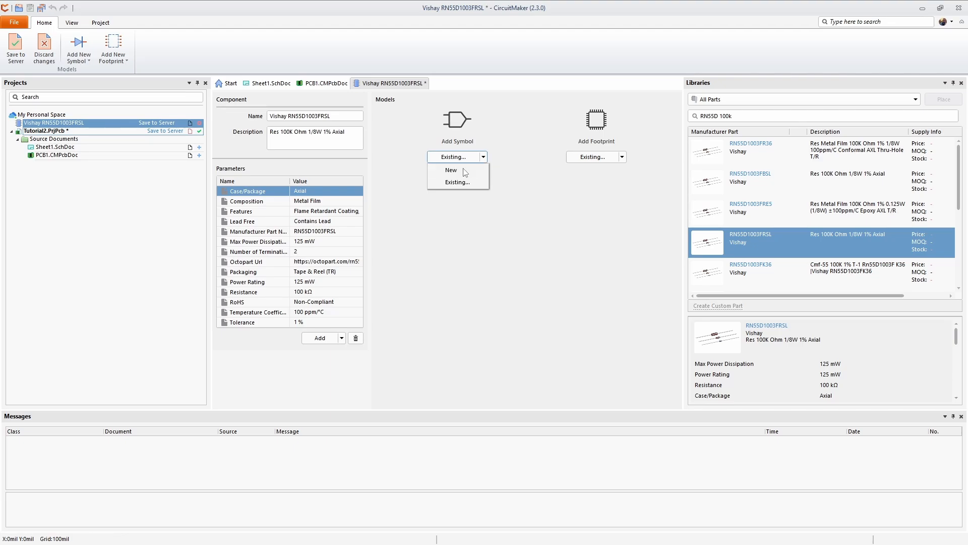
left_click(465, 172)
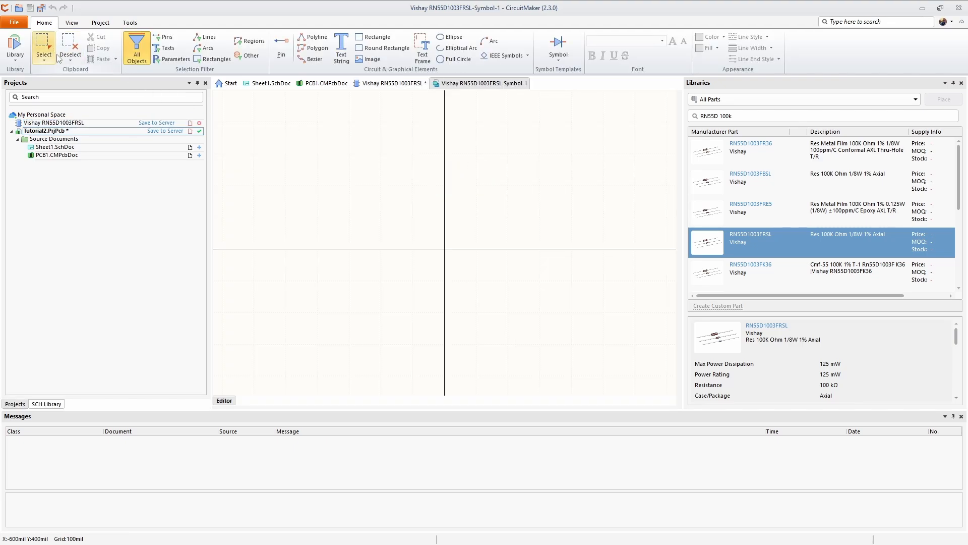
left_click(560, 56)
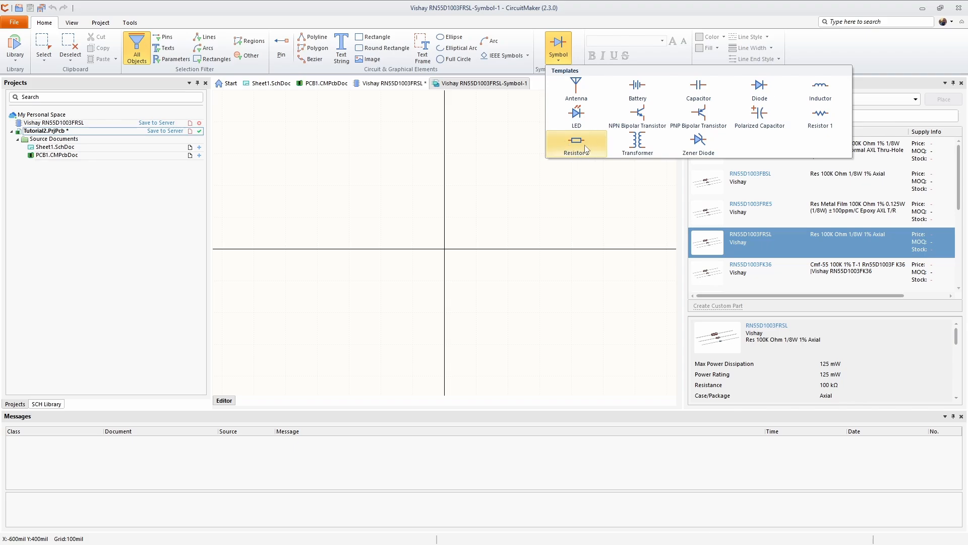
left_click(823, 121)
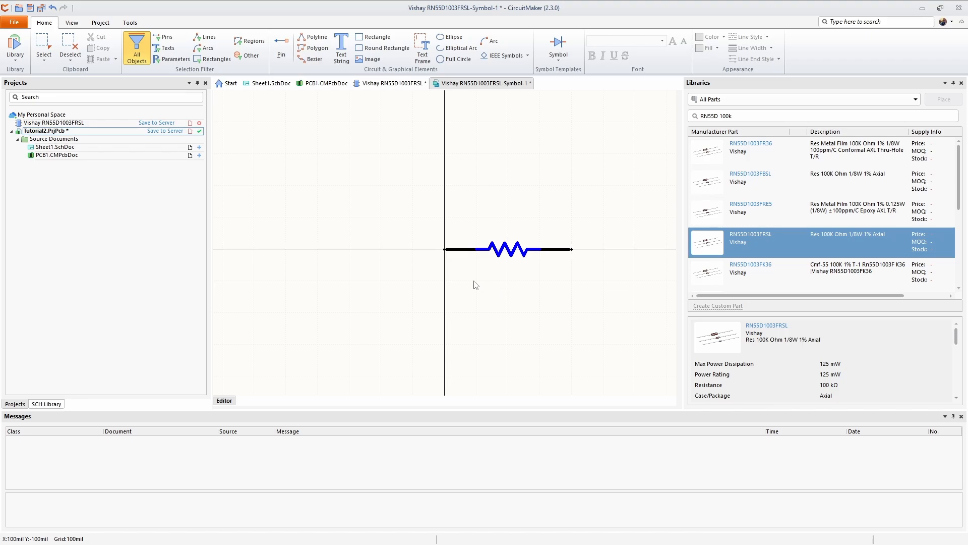
- Examine the two pins at the ends of the resistor symbol up close
left_click(454, 250)
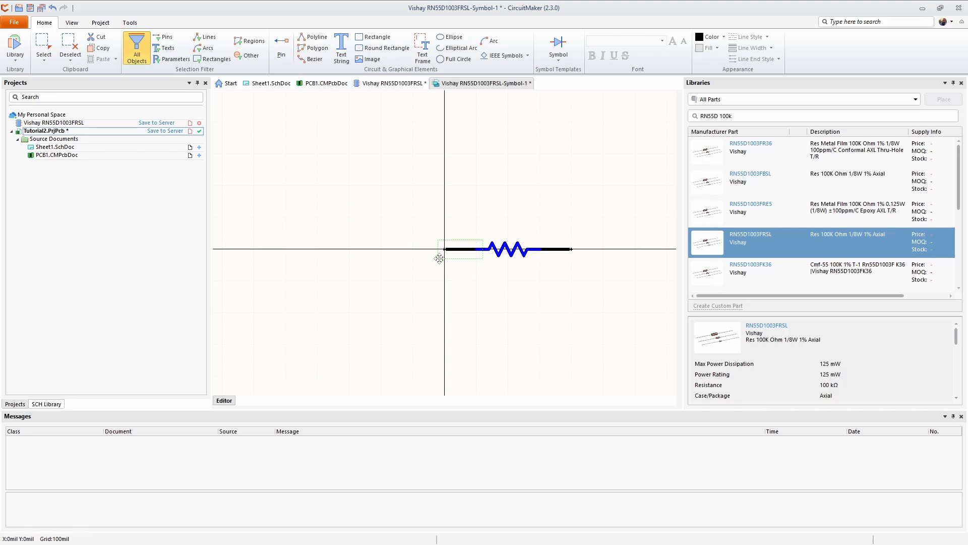
left_click(559, 250)
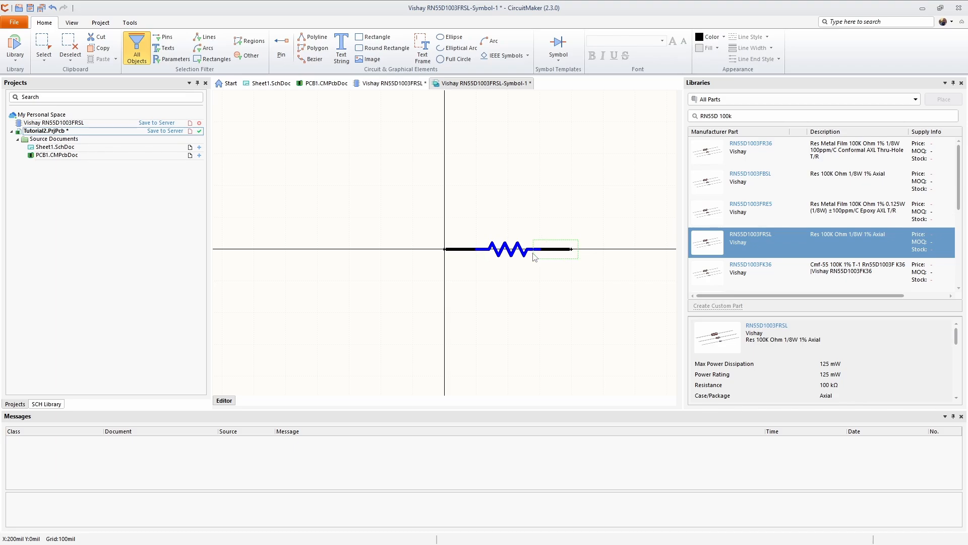
scroll(537, 272, "up", 3, "ctrl")
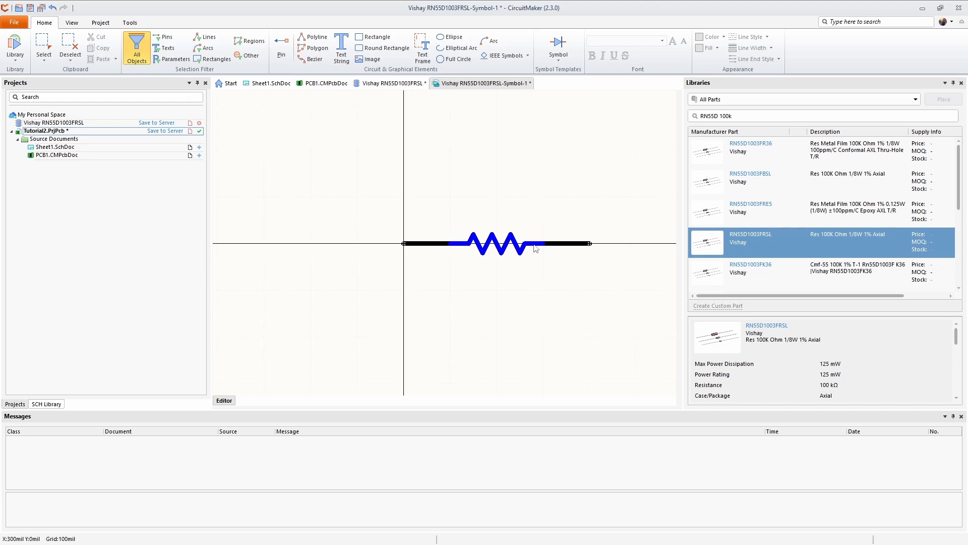
scroll(559, 246, "up", 2, "ctrl")
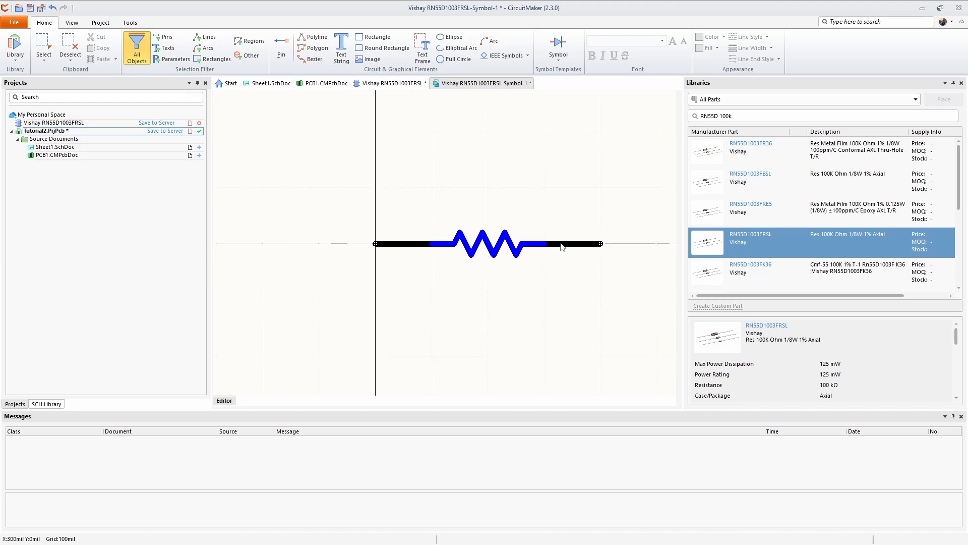
scroll(562, 246, "up", 3, "ctrl")
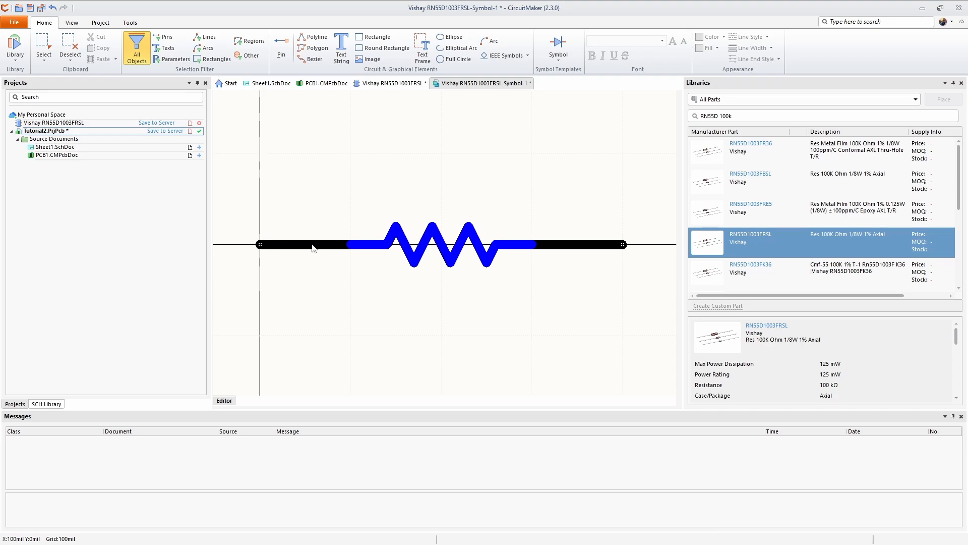
- Set the electrical type of the resistor's first pin to Passive and check the zigzag line of the symbol
left_click(291, 249)
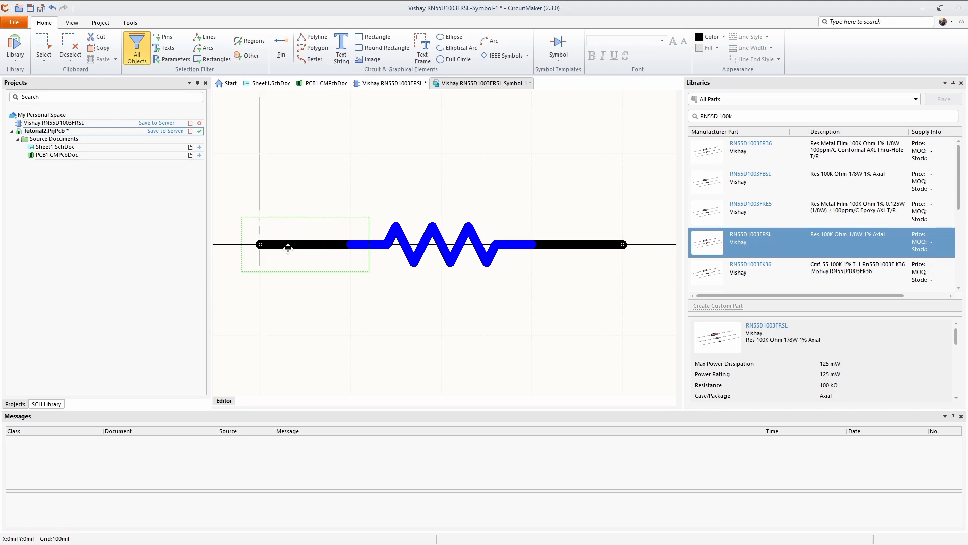
right_click(288, 249)
left_click(313, 361)
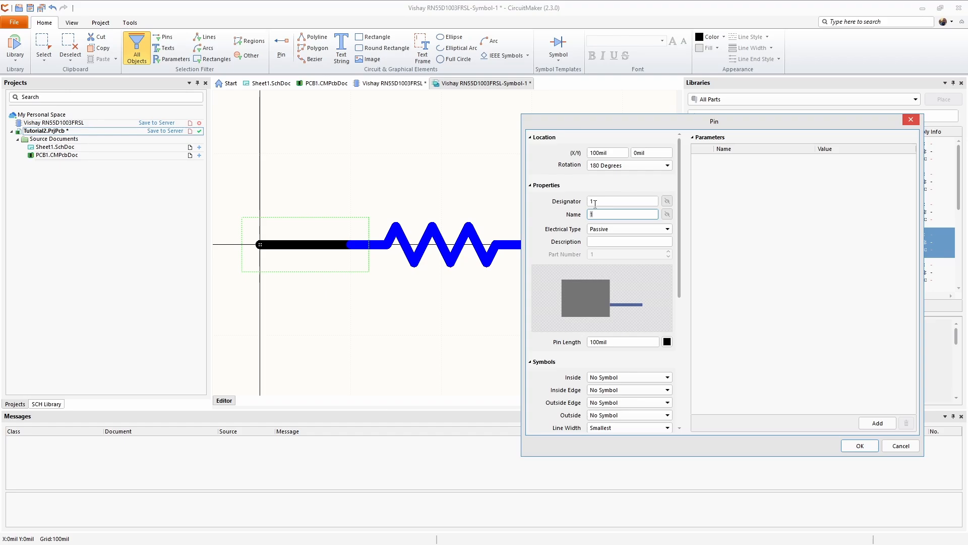
left_click(619, 237)
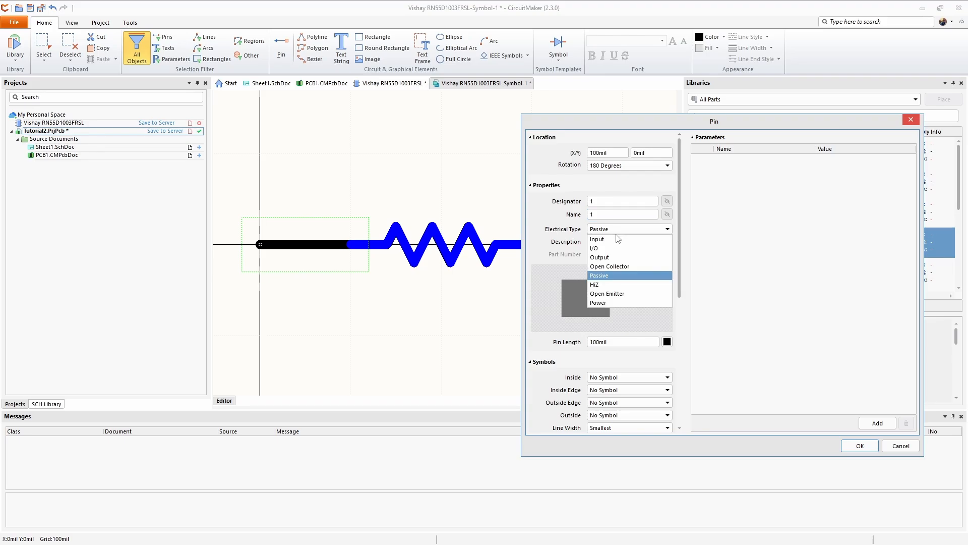
left_click(608, 276)
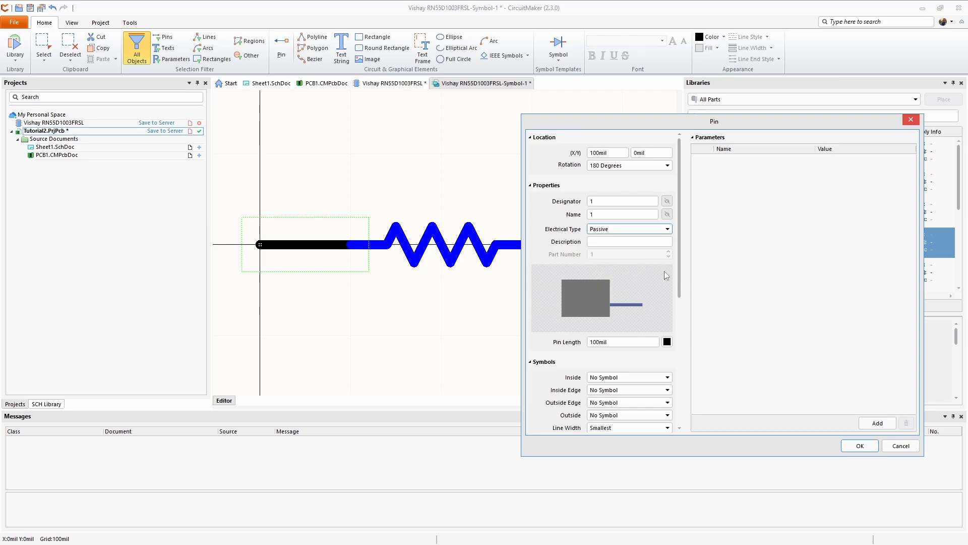
left_click(860, 446)
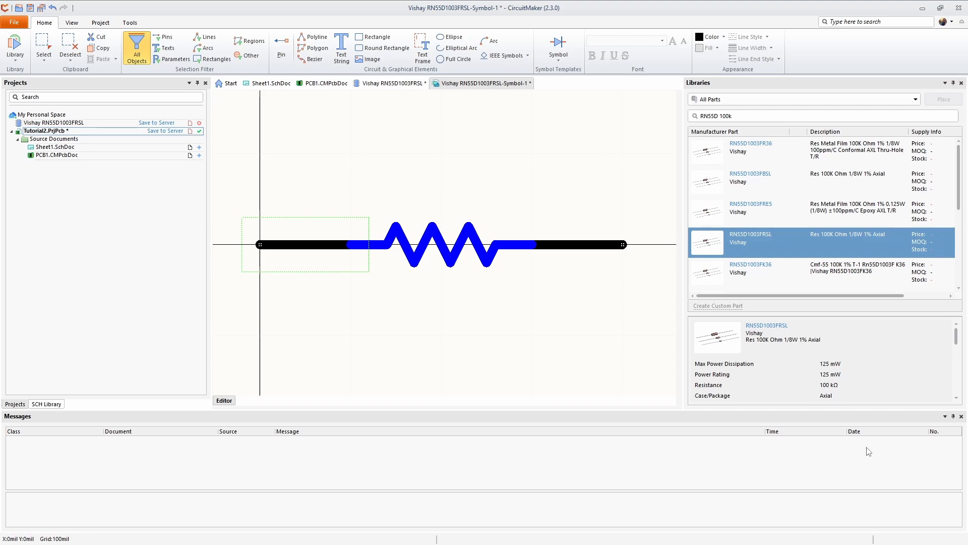
left_click(410, 241)
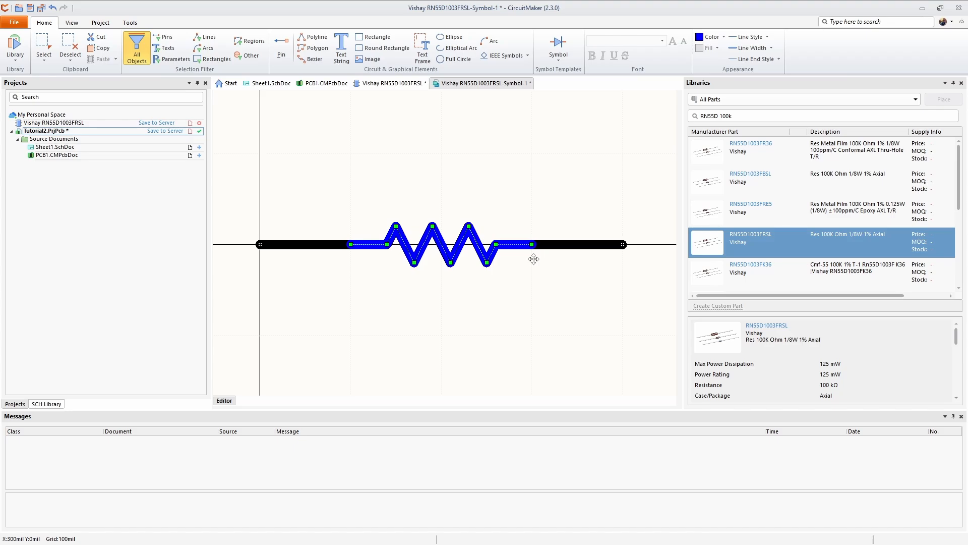
left_click(393, 300)
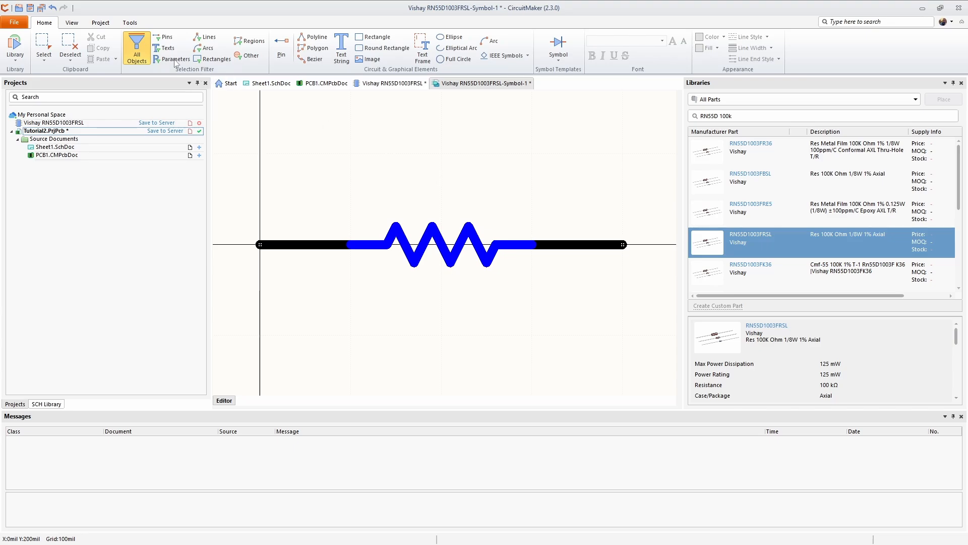
- Save all documents and close the RN55D1003FRSL symbol document
left_click(41, 9)
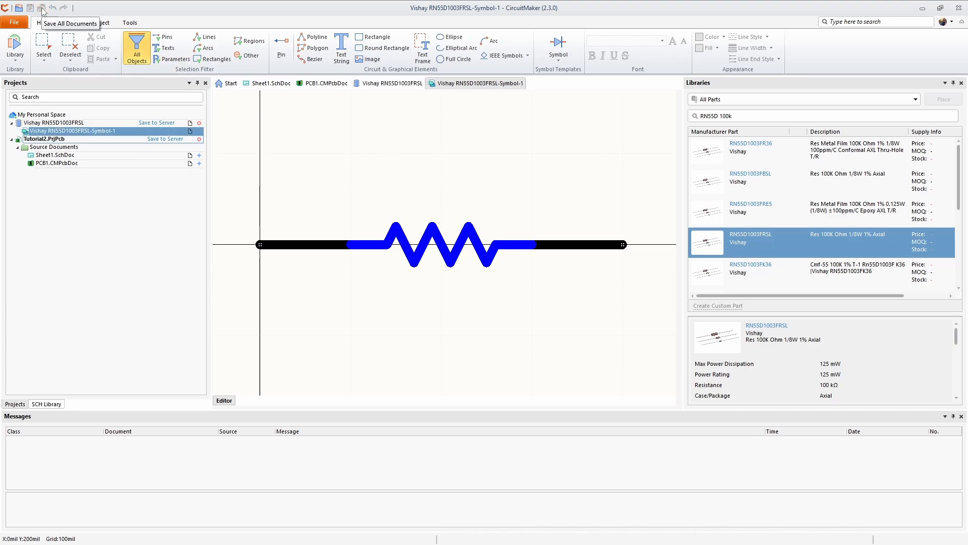
right_click(469, 84)
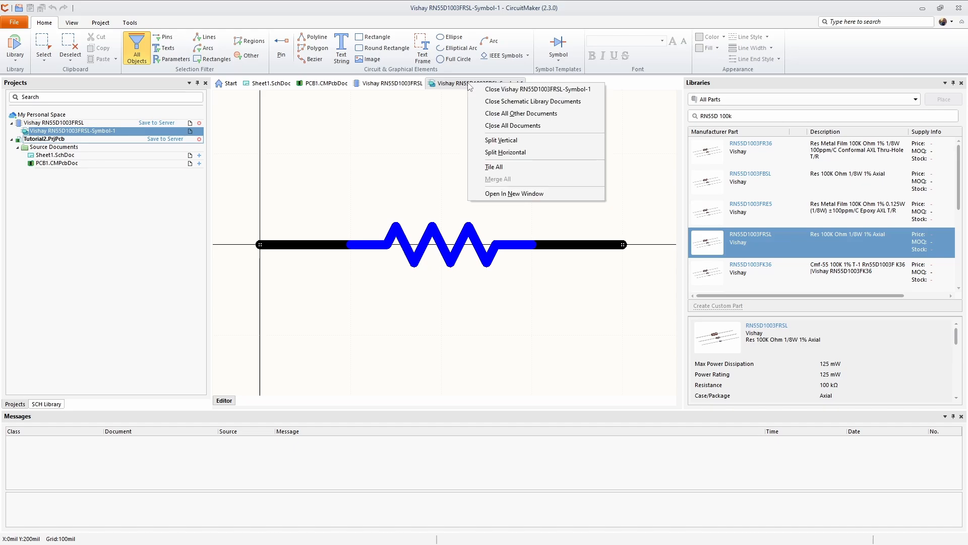
left_click(481, 89)
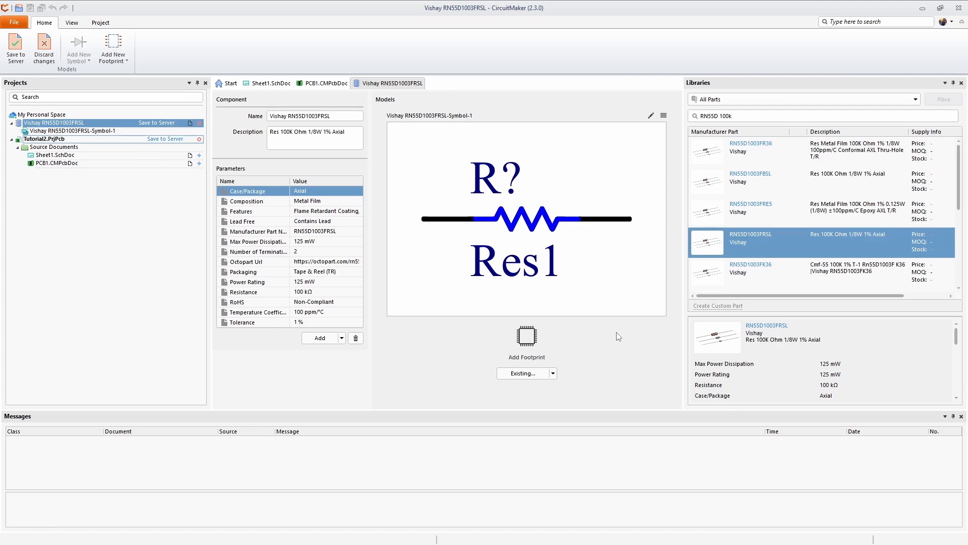
- Switch to the GrabCAD "Through hole resistors" page in the browser and review its description and list of STEP models
key("alt+Tab")
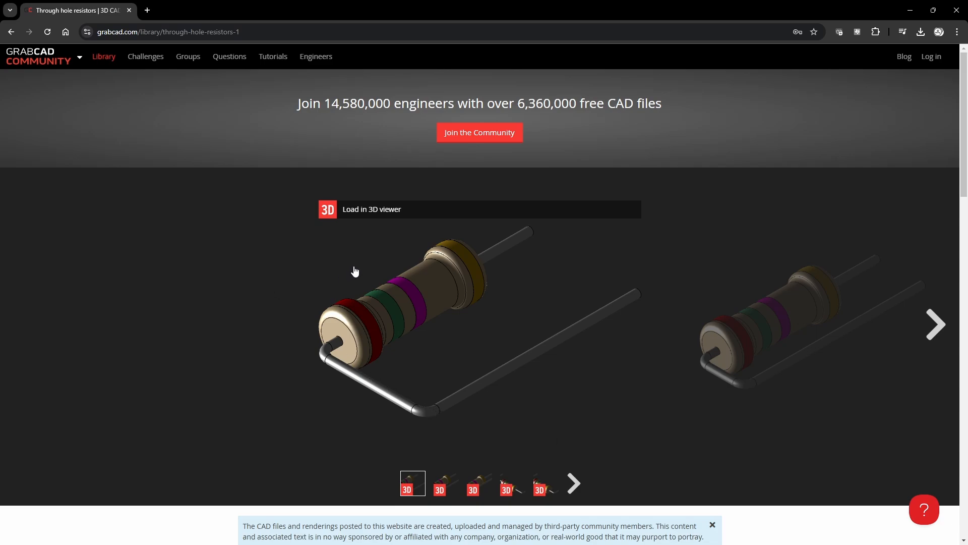
scroll(340, 281, "down", 1)
scroll(340, 281, "down", 5)
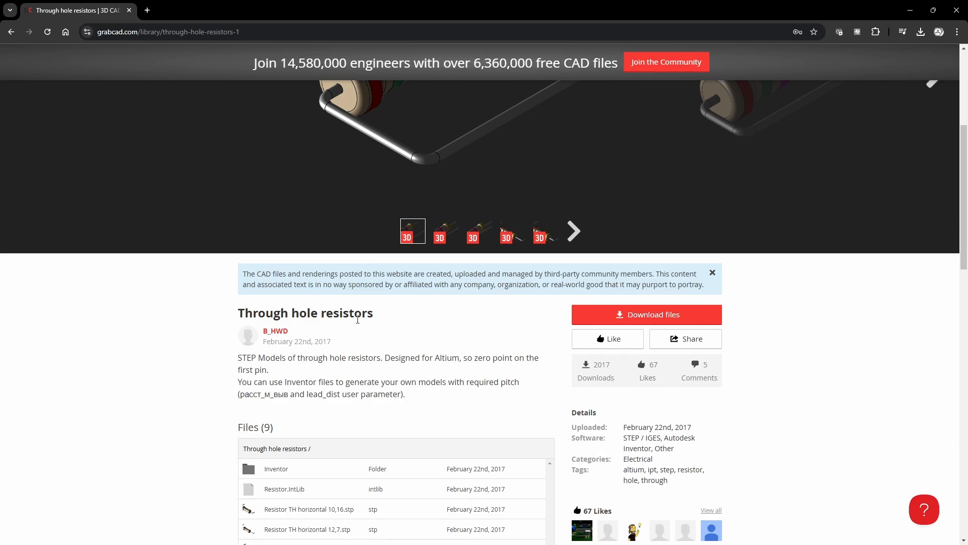
scroll(357, 320, "down", 2)
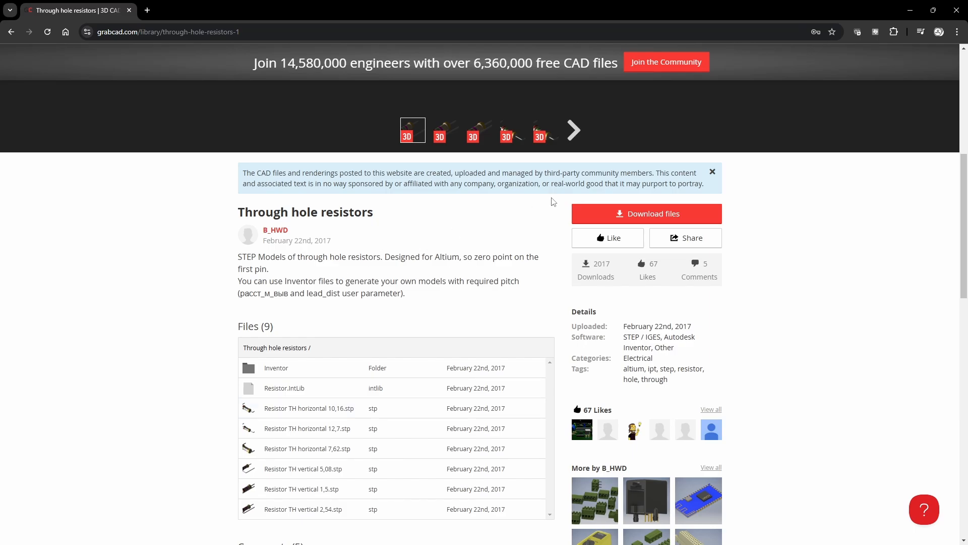
- Sign in to GrabCAD with the saved account and download the "Through hole resistors" files
left_click(654, 217)
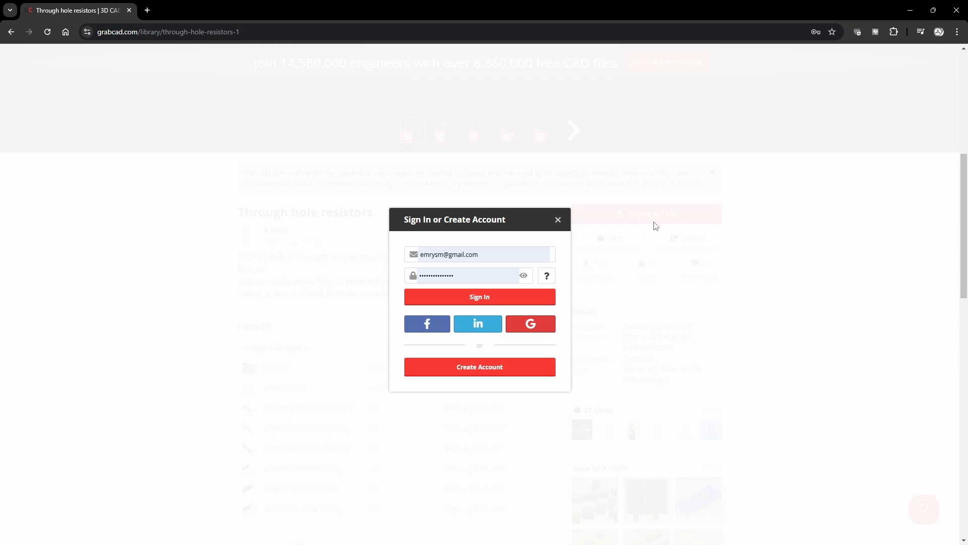
left_click(479, 297)
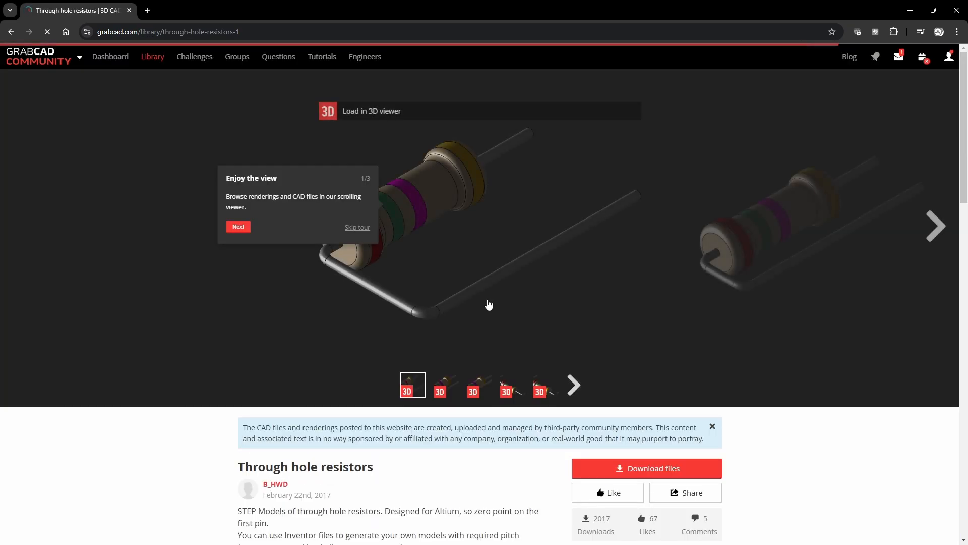
scroll(386, 342, "down", 5)
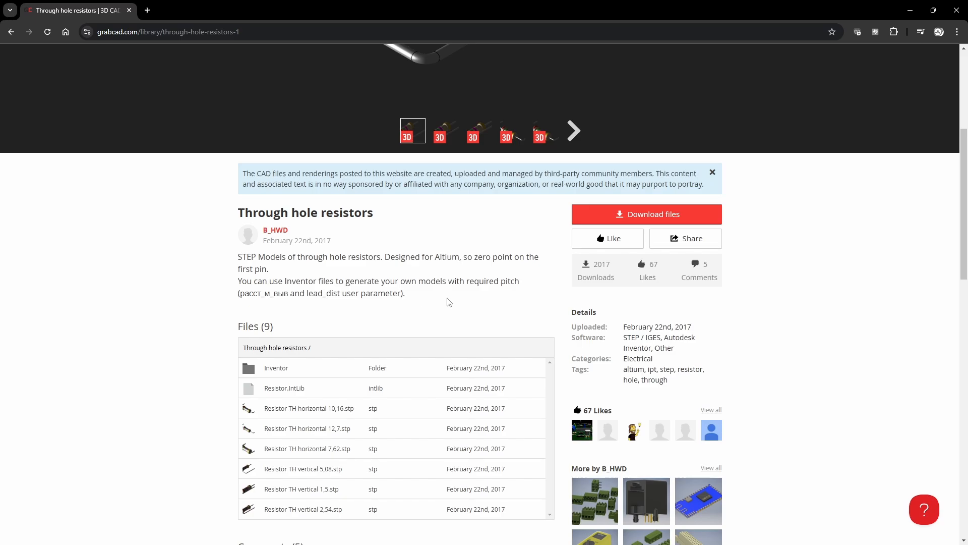
left_click(647, 217)
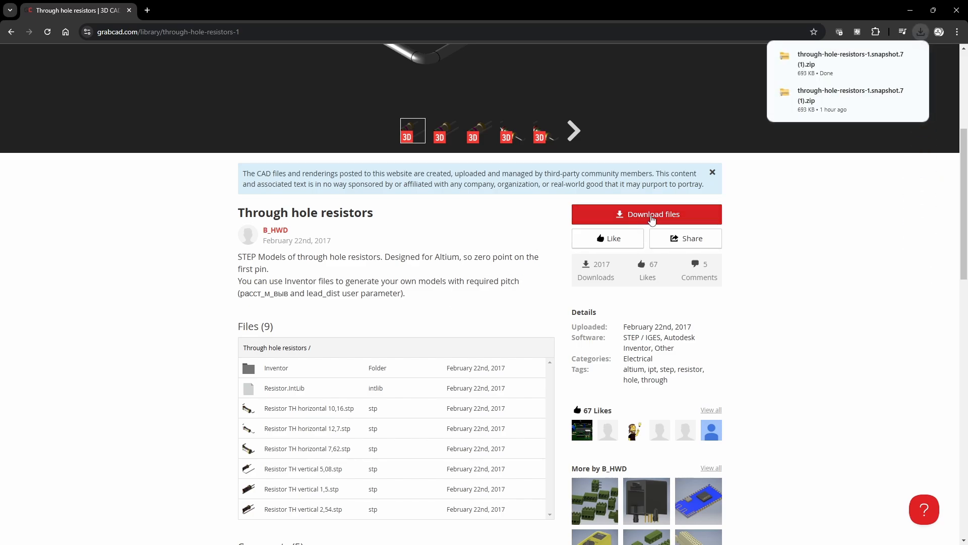
- Extract through-hole-resistors-1.snapshot.7 (1).zip into its own folder in Downloads and open the extracted folder
mouse_move(835, 104)
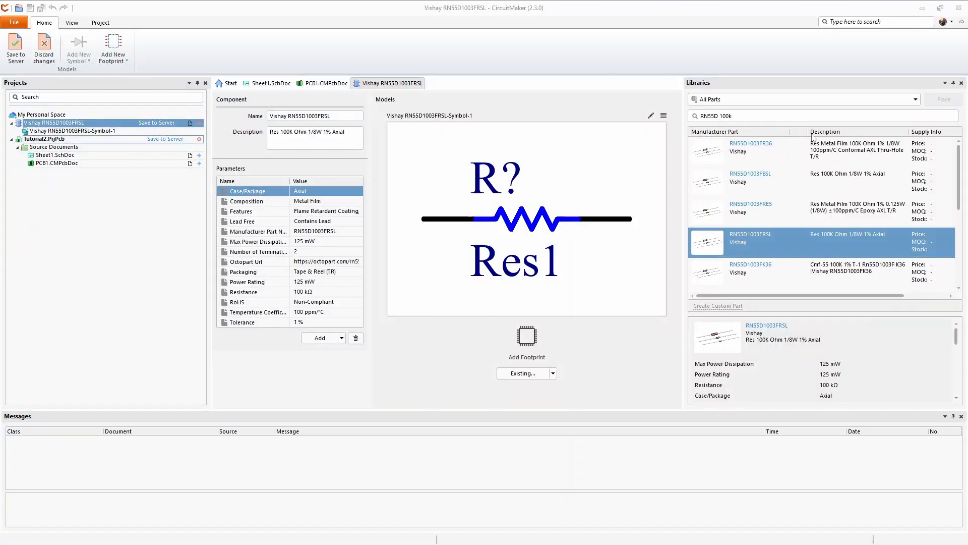
left_click_drag(630, 173, 443, 132)
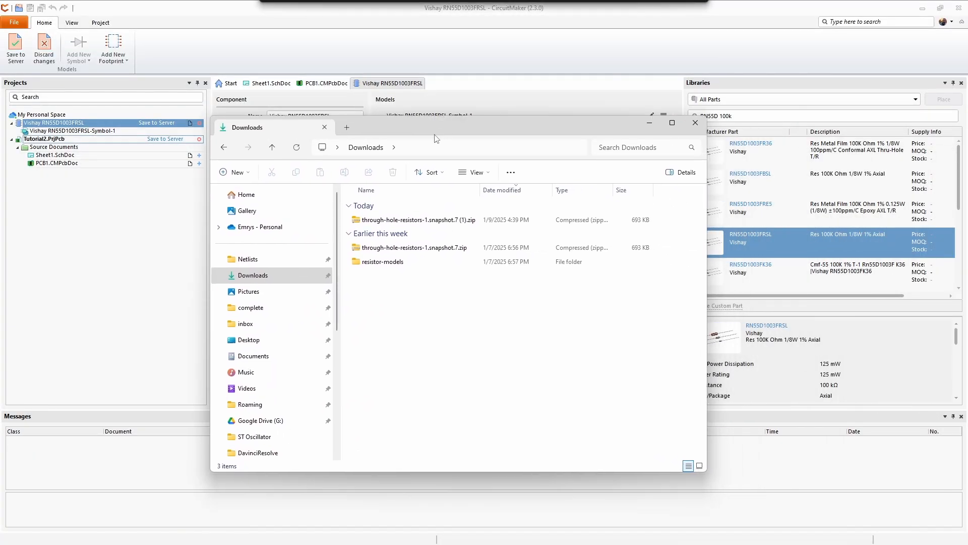
left_click(408, 221)
right_click(409, 224)
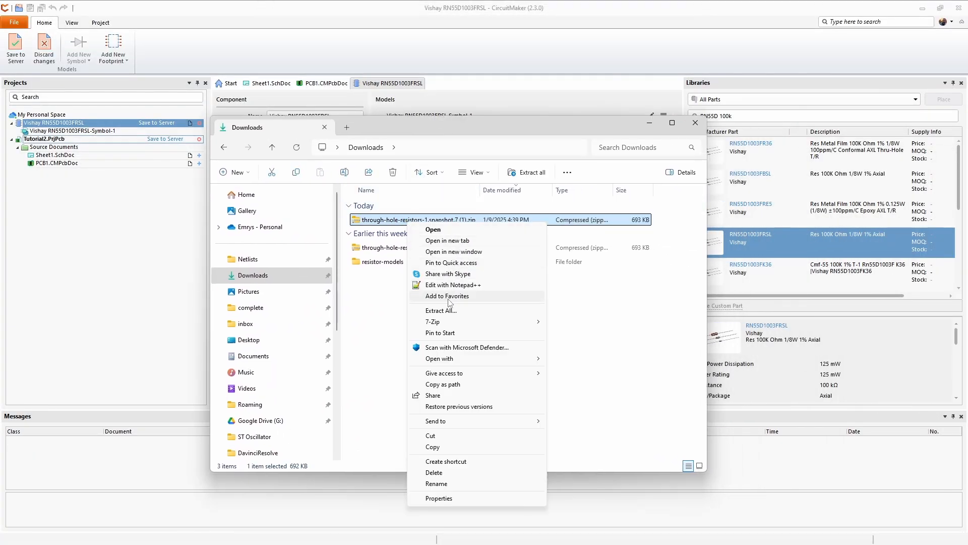
mouse_move(434, 321)
left_click(606, 368)
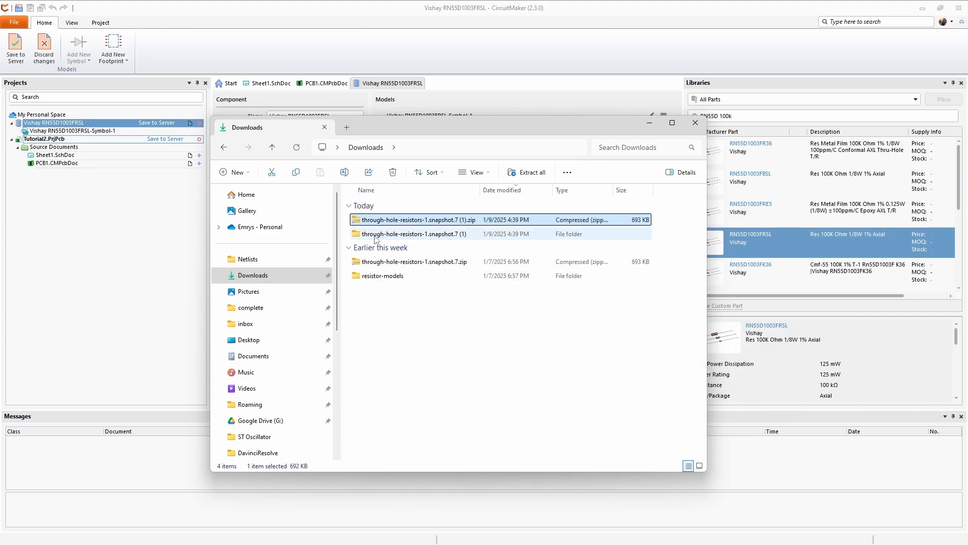
double_click(376, 235)
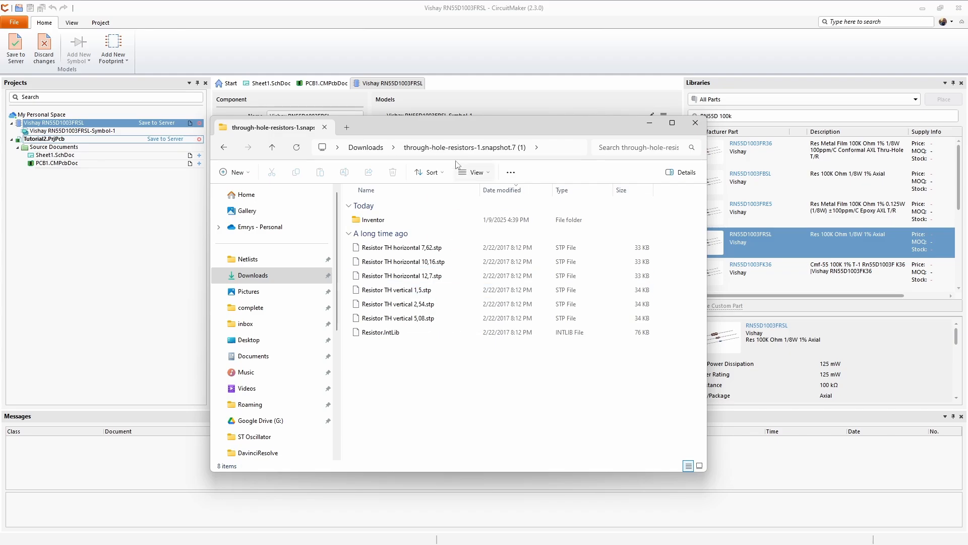
- Move the extracted resistor folder window out of the way and return to the RN55D1003FRSL component in CircuitMaker
left_click_drag(463, 129, 967, 126)
left_click(627, 380)
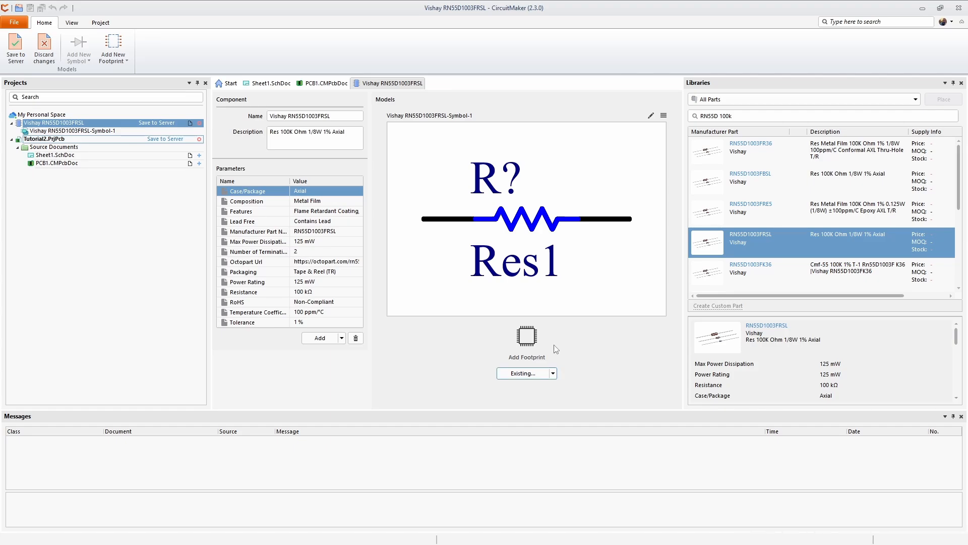
left_click(553, 374)
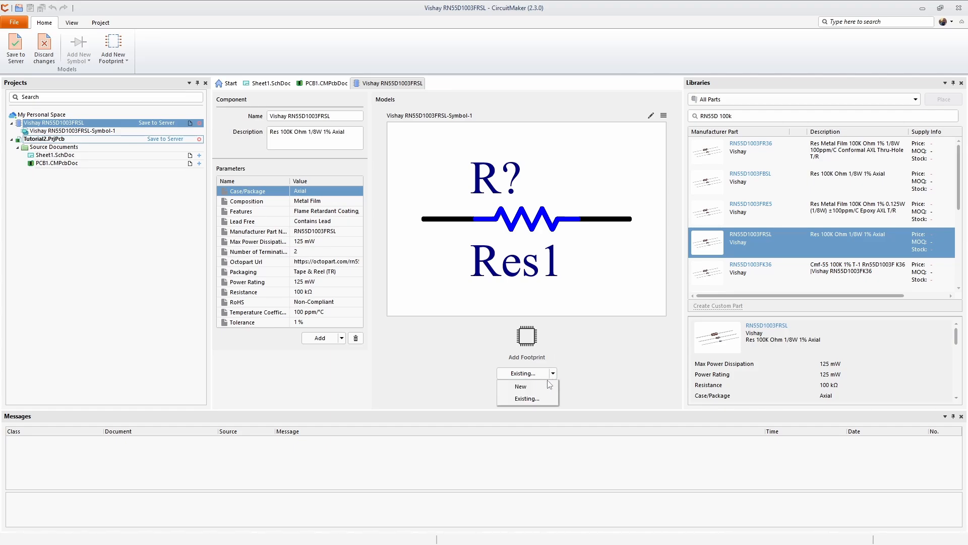
left_click(534, 397)
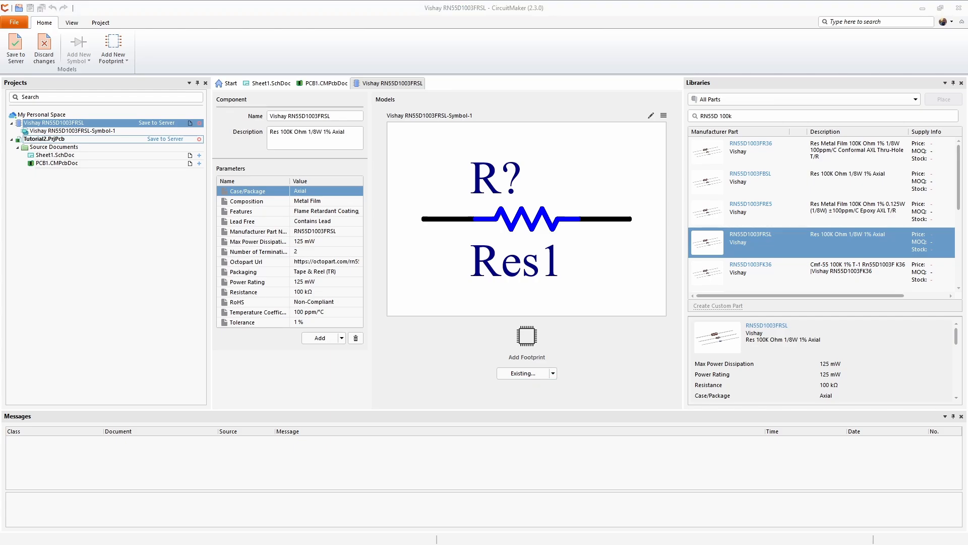
left_click_drag(655, 115, 421, 117)
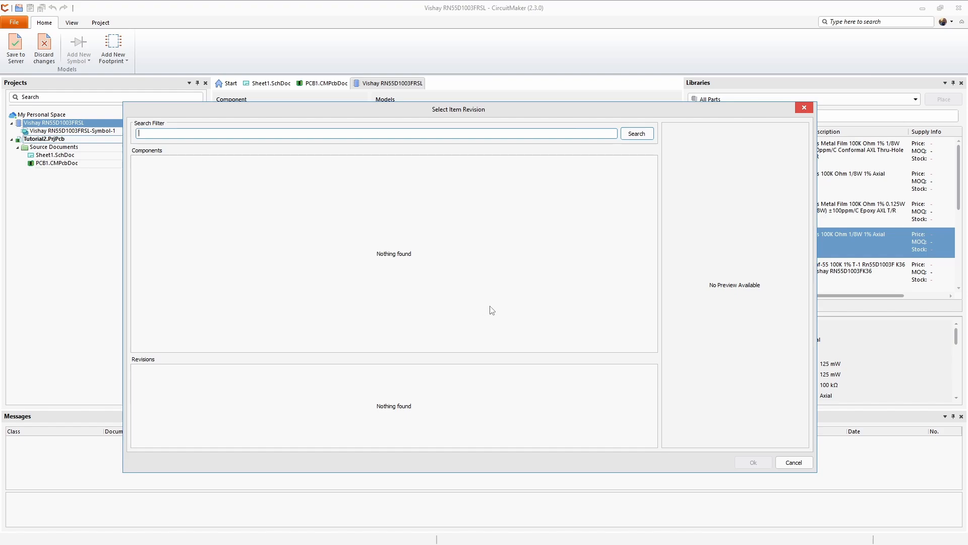
left_click(784, 464)
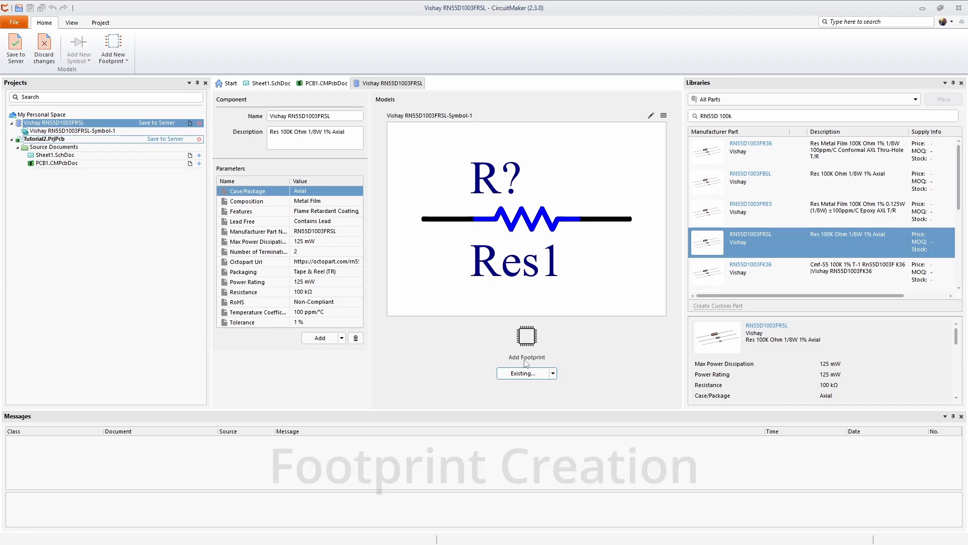
- Add a new footprint to the Vishay RN55D1003FRSL component
left_click(553, 374)
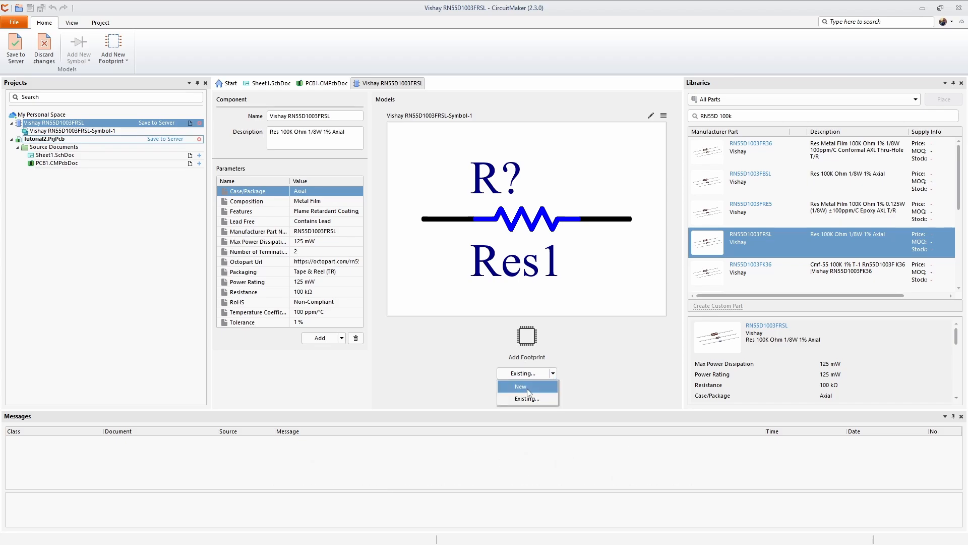
left_click(528, 389)
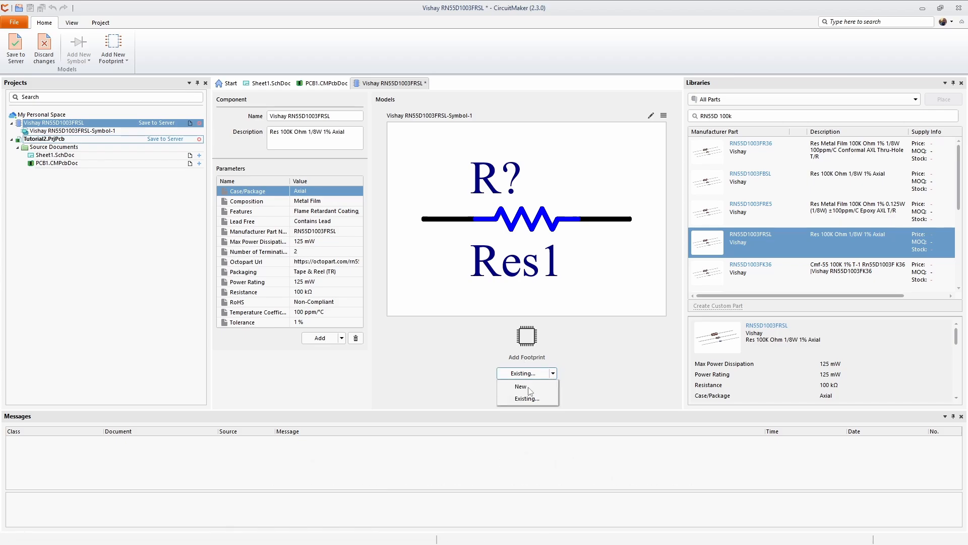
left_click(529, 388)
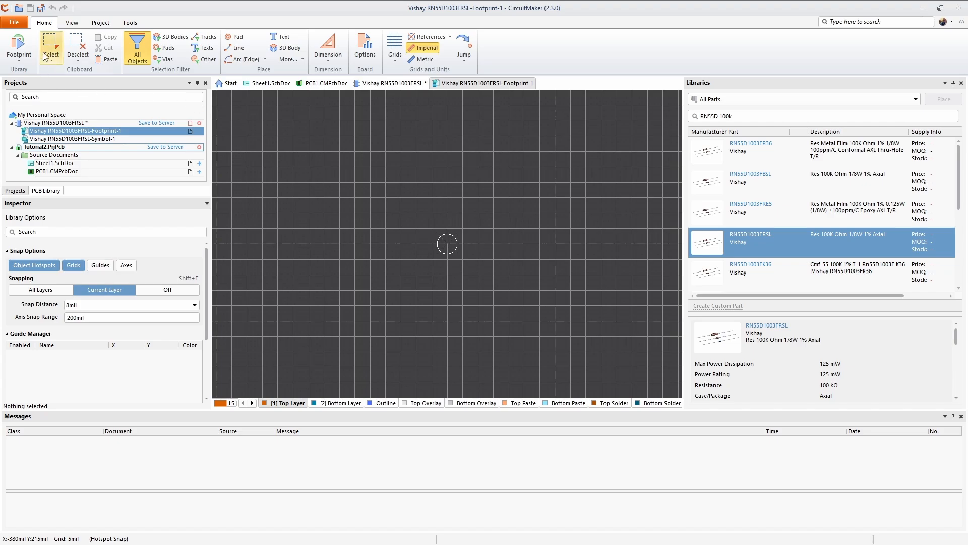
- Rename the new footprint as 100mil Vertical and set the footprint editor's grid to 100 Mil
left_click(18, 60)
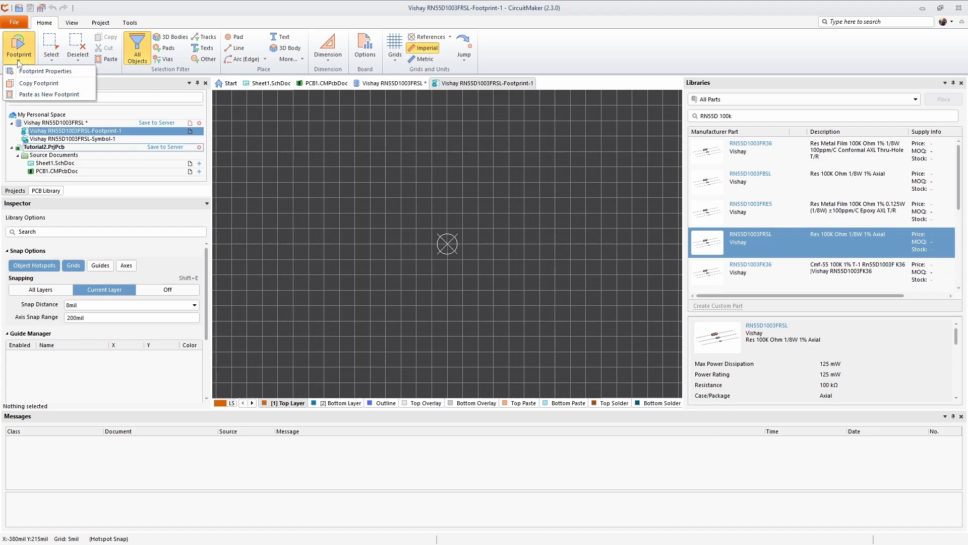
left_click(79, 72)
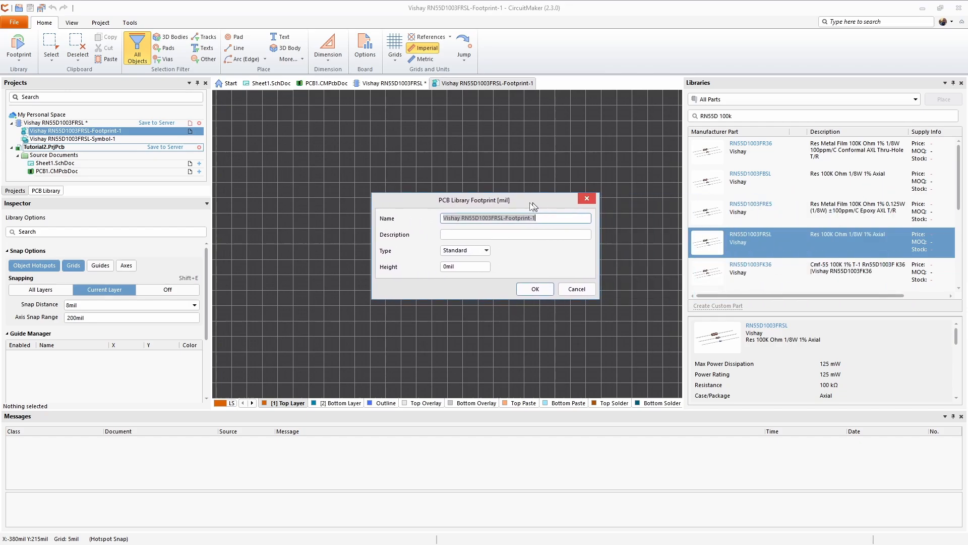
left_click_drag(533, 207, 487, 208)
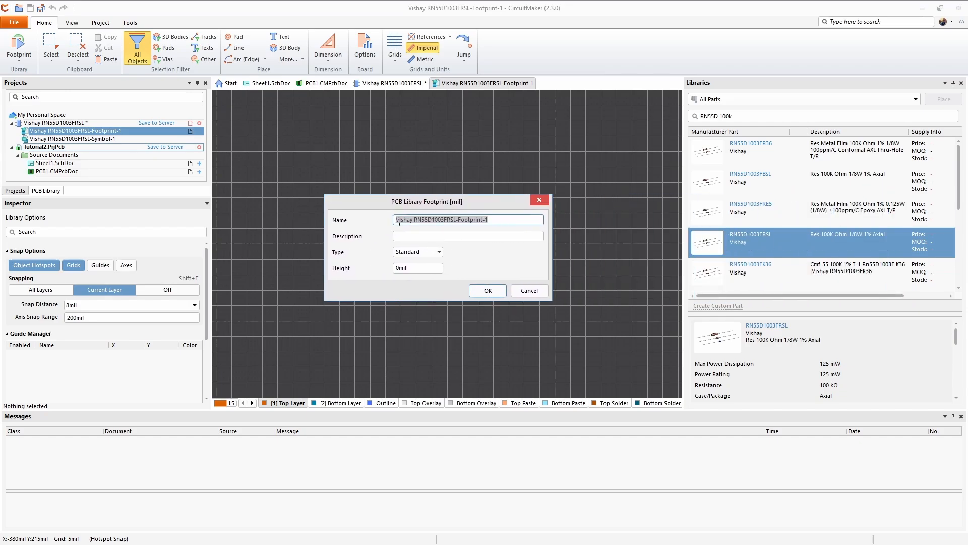
left_click(440, 220)
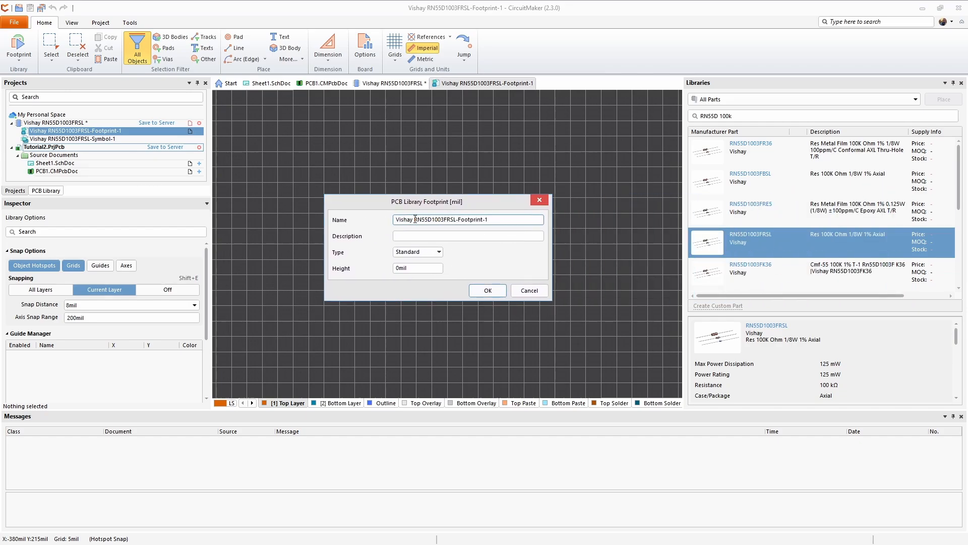
left_click_drag(511, 222, 391, 220)
type("100mil Vertical")
left_click(491, 293)
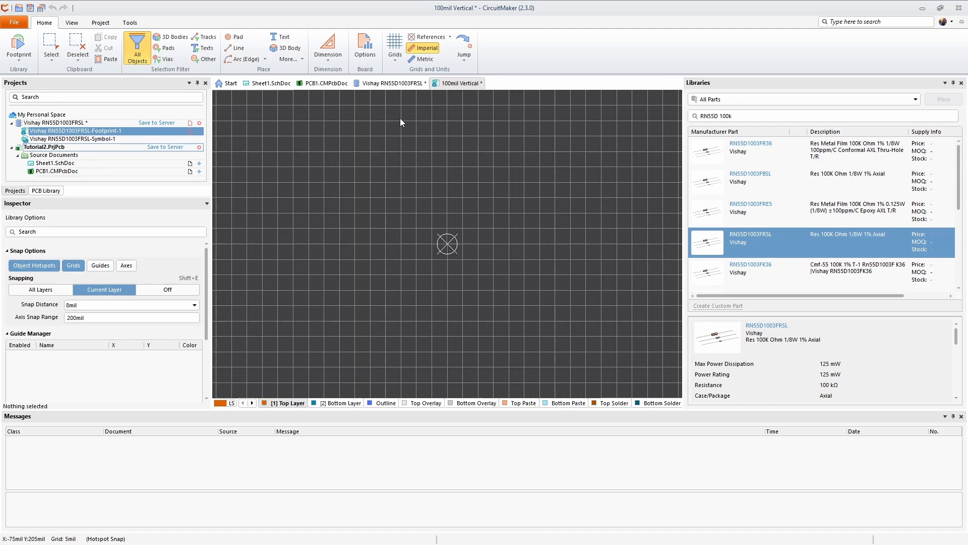
left_click(395, 59)
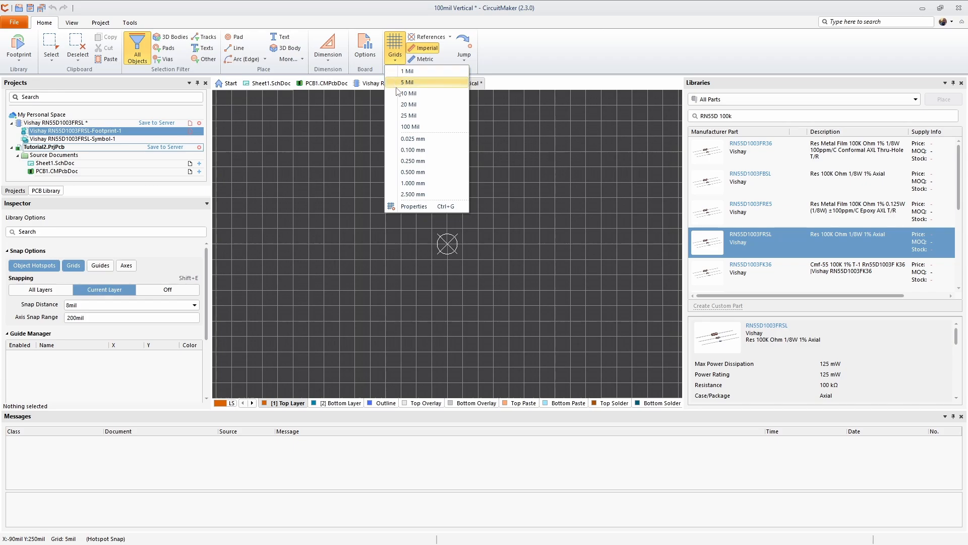
left_click(405, 127)
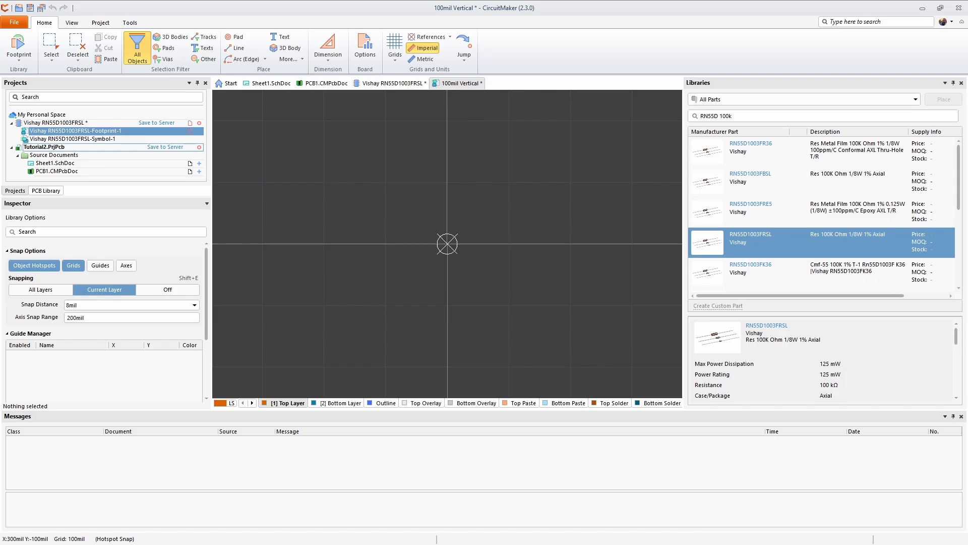
- Switch to the Mouser website in the browser and search for RN55D1003FRSL
left_click_drag(967, 10, 619, 102)
left_click(451, 161)
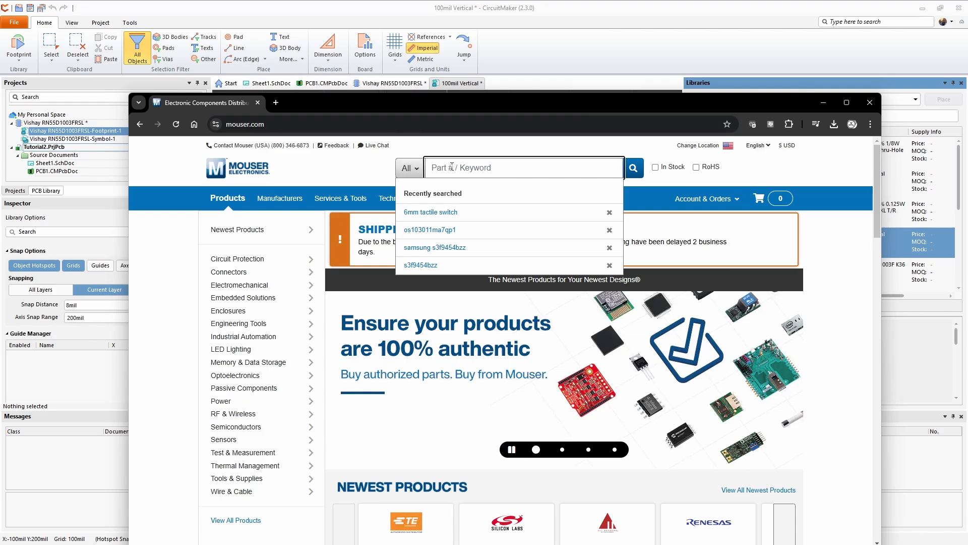
type("RN55D")
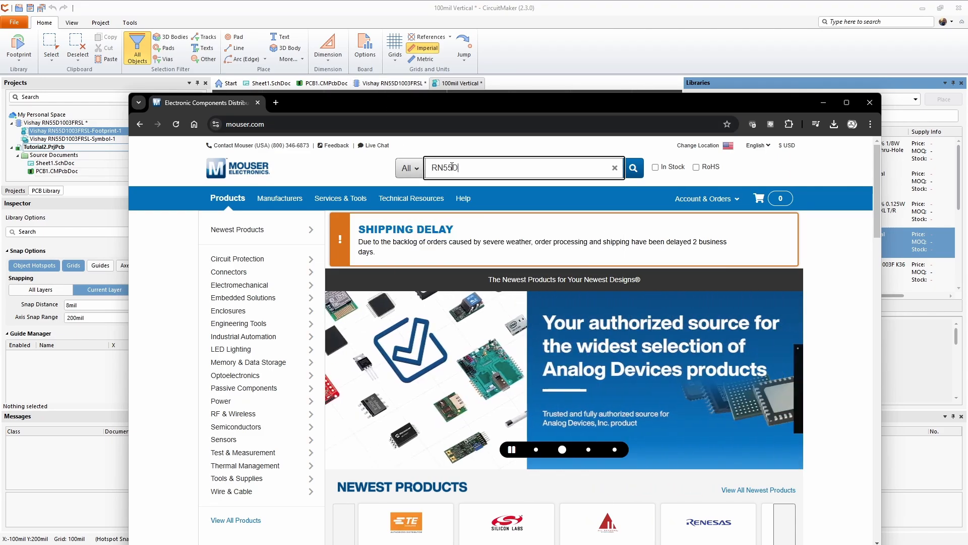
type("1003FRSL")
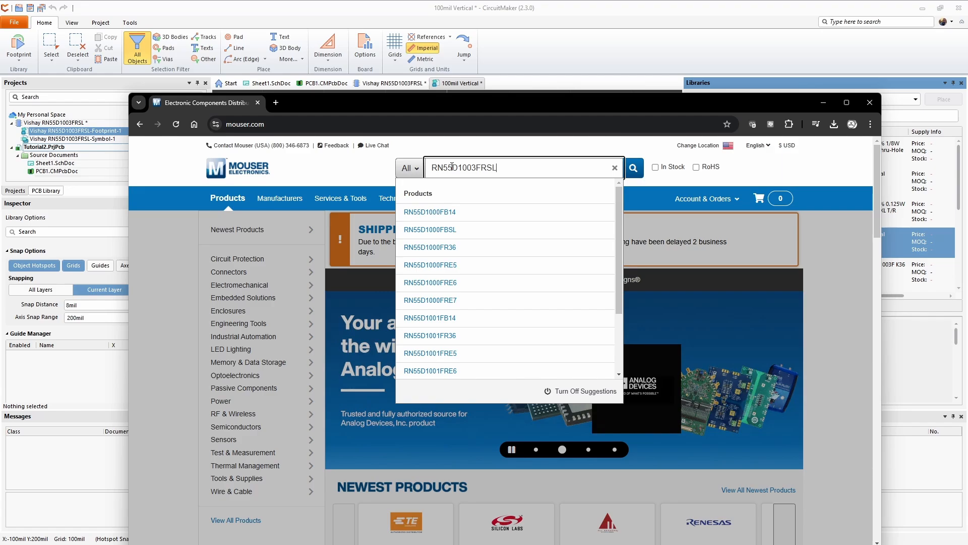
key("Return")
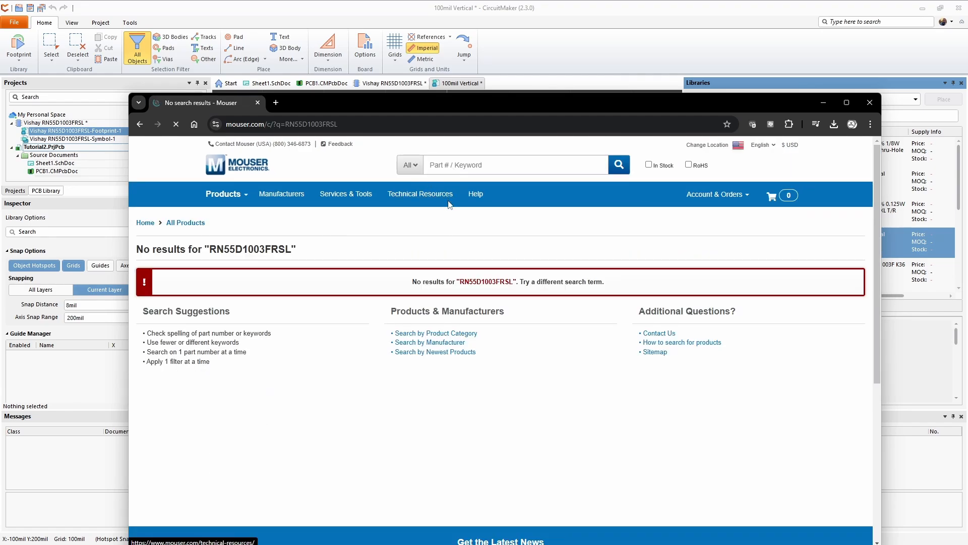
- Search Mouser for the shortened part number RN55D1003
left_click(457, 171)
type("RN55D1003")
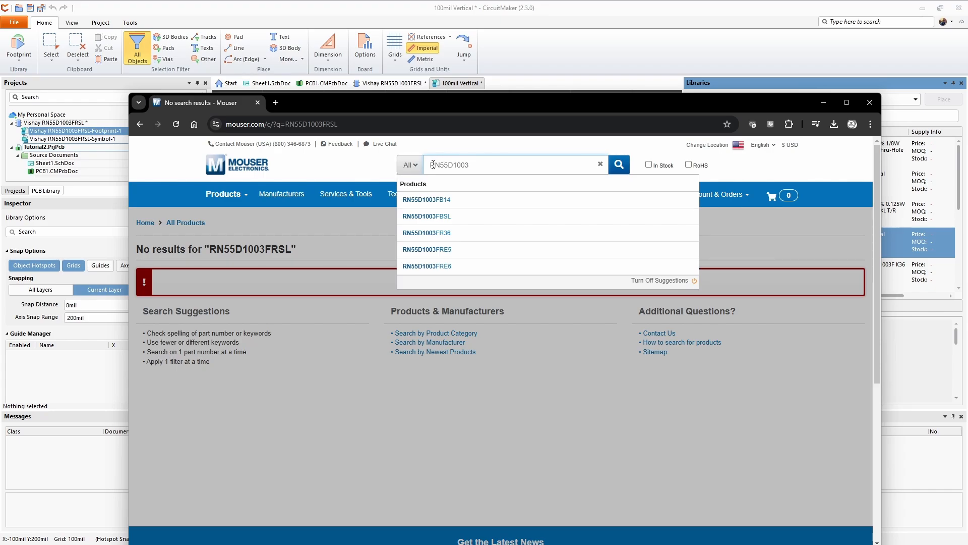
left_click_drag(431, 167, 448, 166)
left_click_drag(453, 174, 465, 173)
left_click(618, 166)
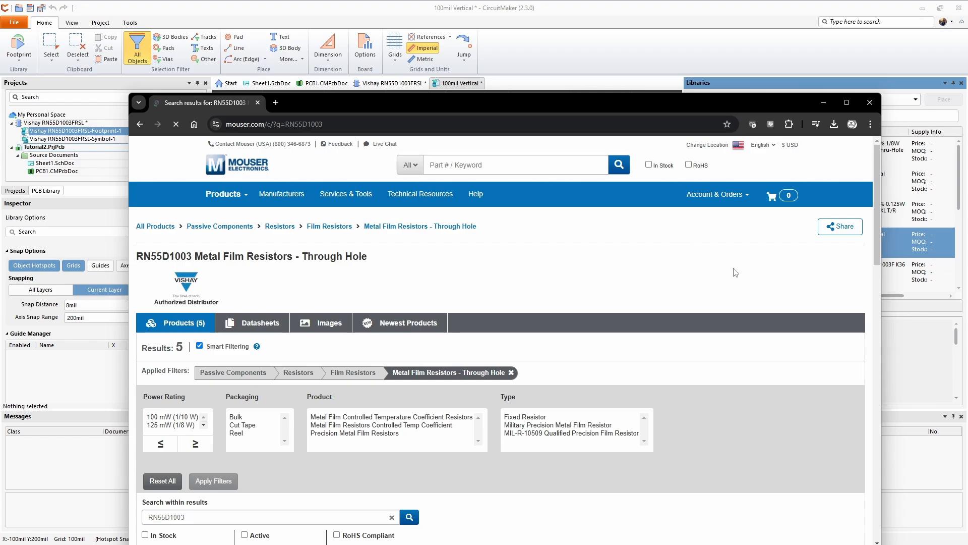
- Open the datasheet of the RN55D1003FB14 resistor from the Mouser results
scroll(734, 273, "down", 5)
scroll(734, 270, "down", 3)
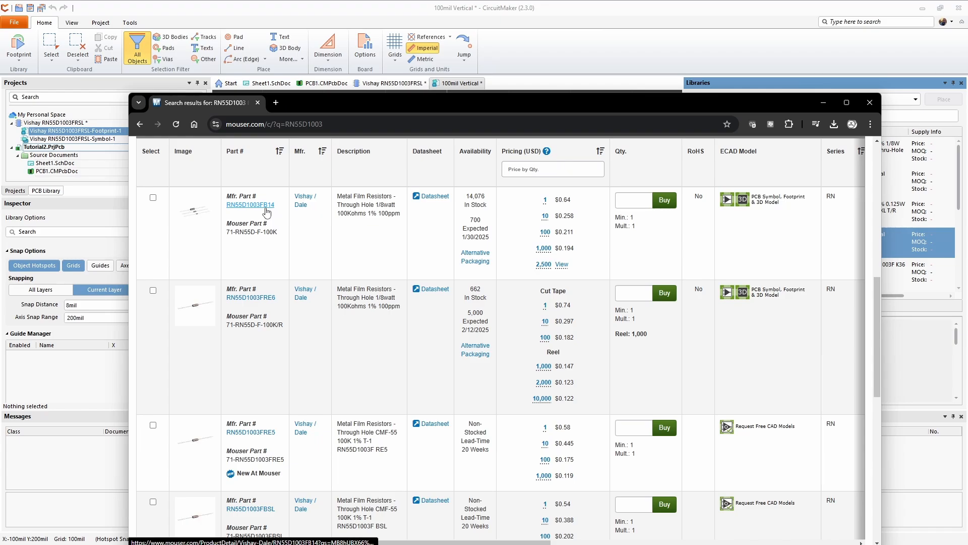
left_click(445, 200)
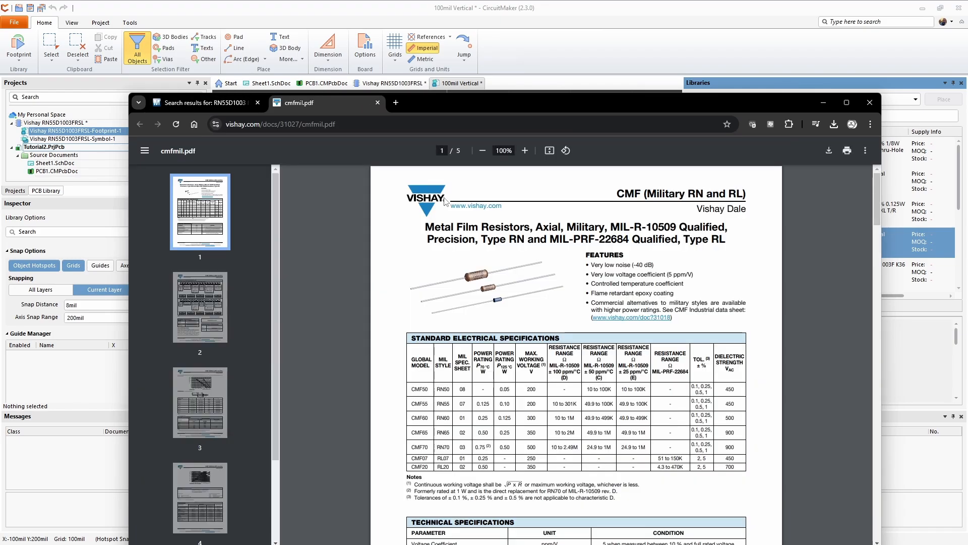
- Find the dimensions drawing and table on page 3 of the cmfmil.pdf datasheet and enlarge them in a maximized window
left_click_drag(502, 104, 480, 30)
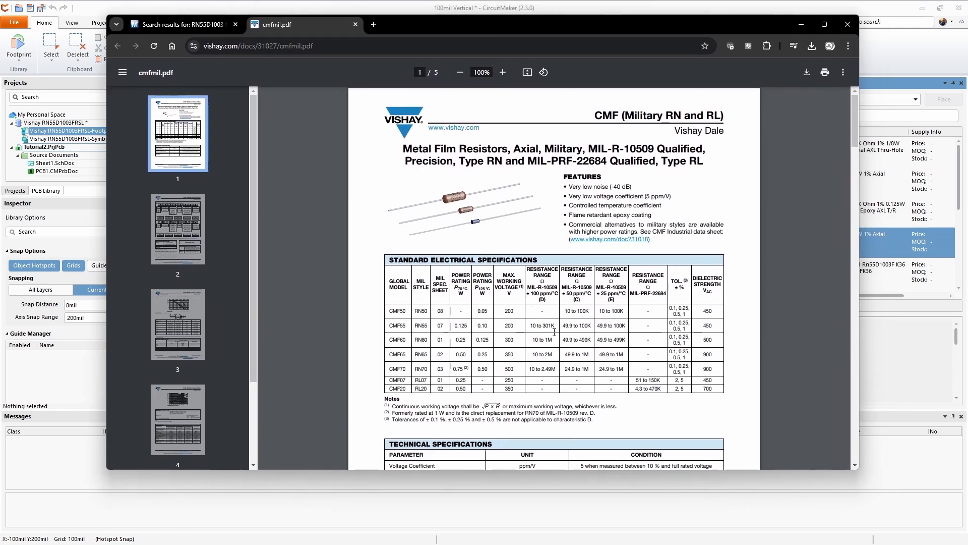
scroll(562, 354, "down", 2)
scroll(561, 354, "down", 8)
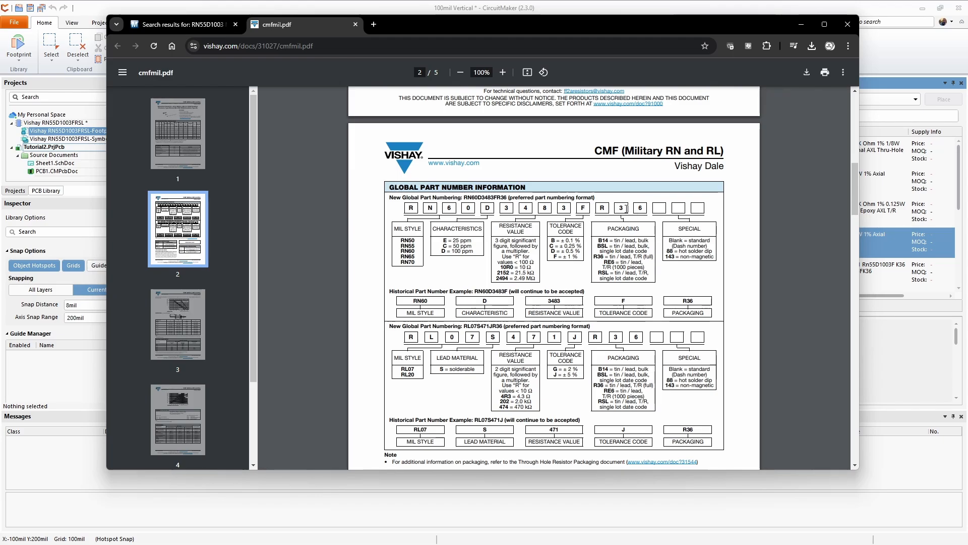
scroll(615, 216, "down", 2)
scroll(615, 216, "down", 8)
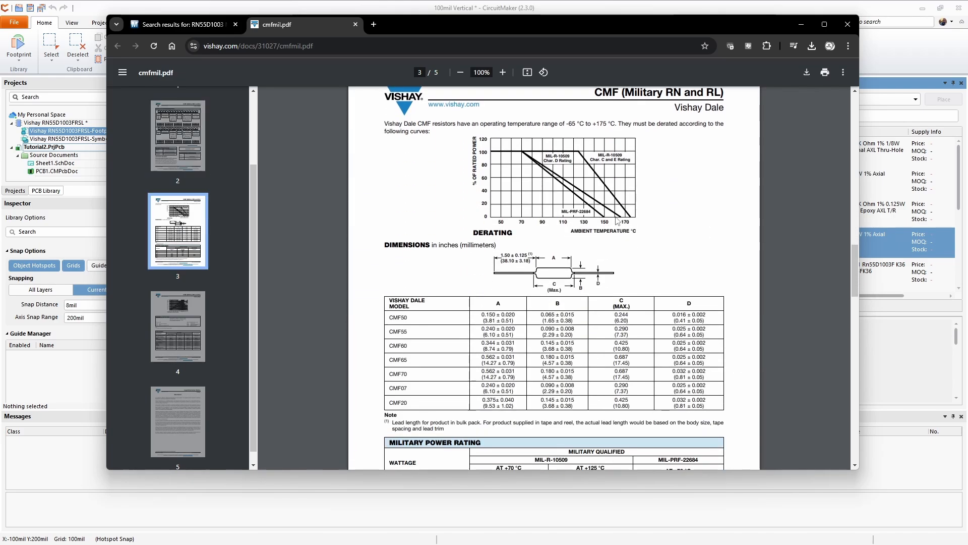
left_click(824, 24)
scroll(559, 204, "up", 5, "ctrl")
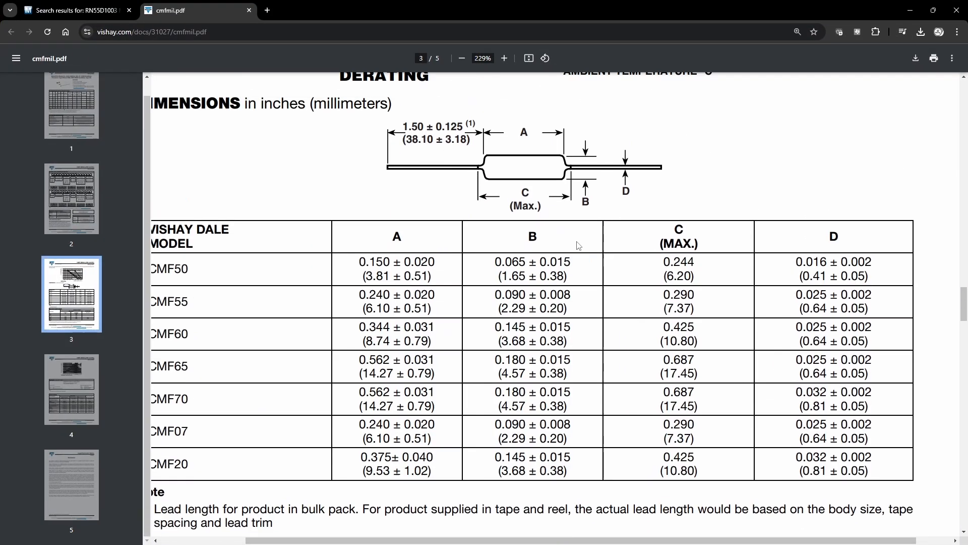
scroll(559, 204, "left", 1)
left_click_drag(573, 543, 571, 543)
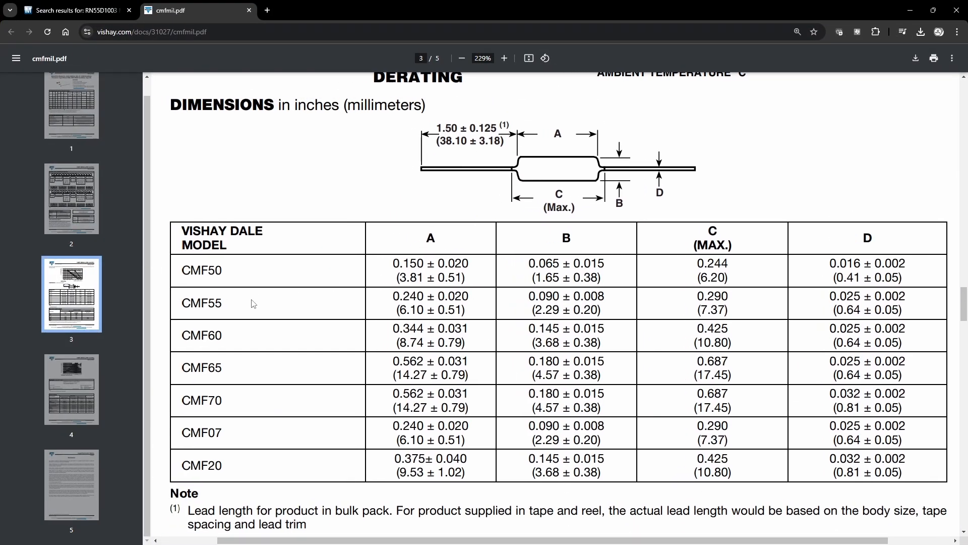
- Check the CMF55 model against the RN55 style in the Standard Electrical Specifications, and highlight the CMF55 values in the dimensions table
double_click(204, 302)
left_click_drag(964, 316, 957, 134)
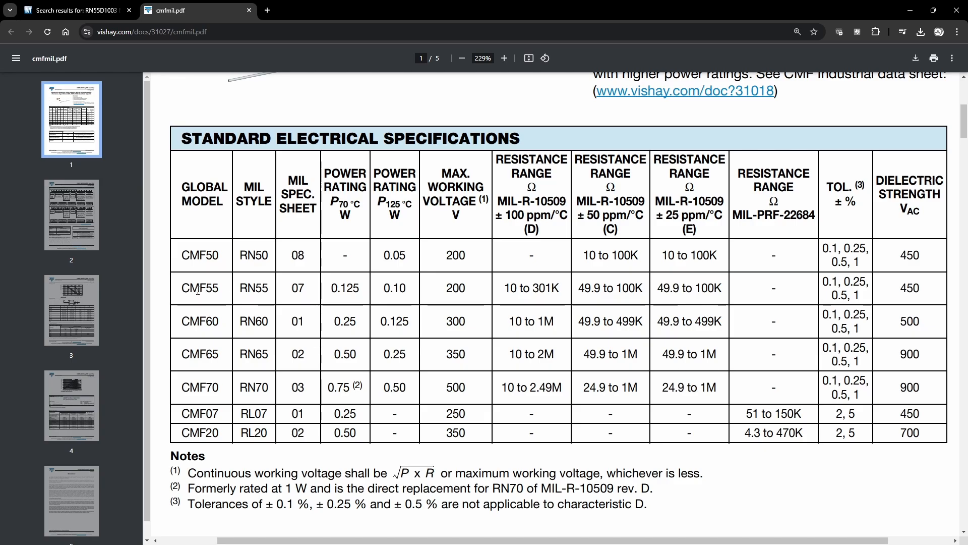
left_click_drag(964, 134, 939, 317)
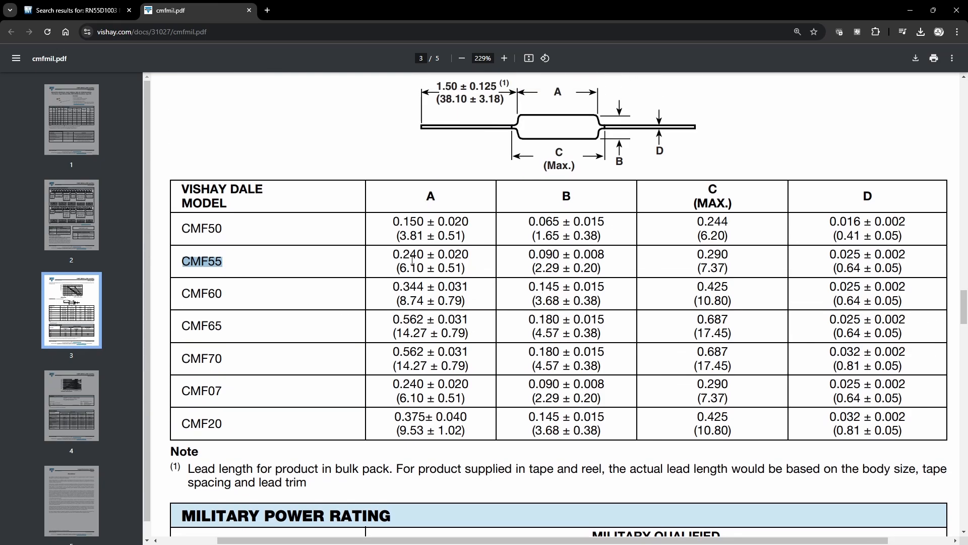
left_click_drag(393, 255, 719, 179)
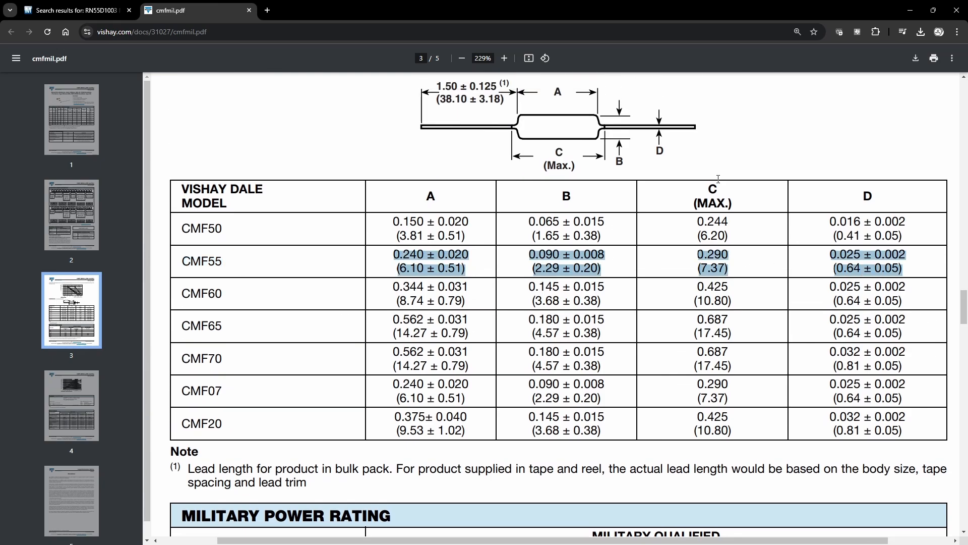
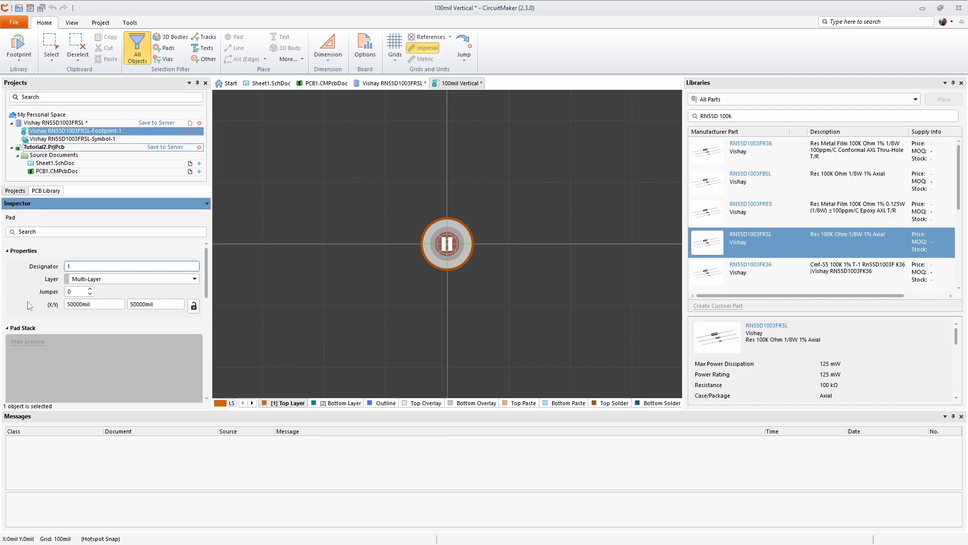
- Try an X size of 160 mil for the round pad being placed
scroll(19, 313, "down", 5)
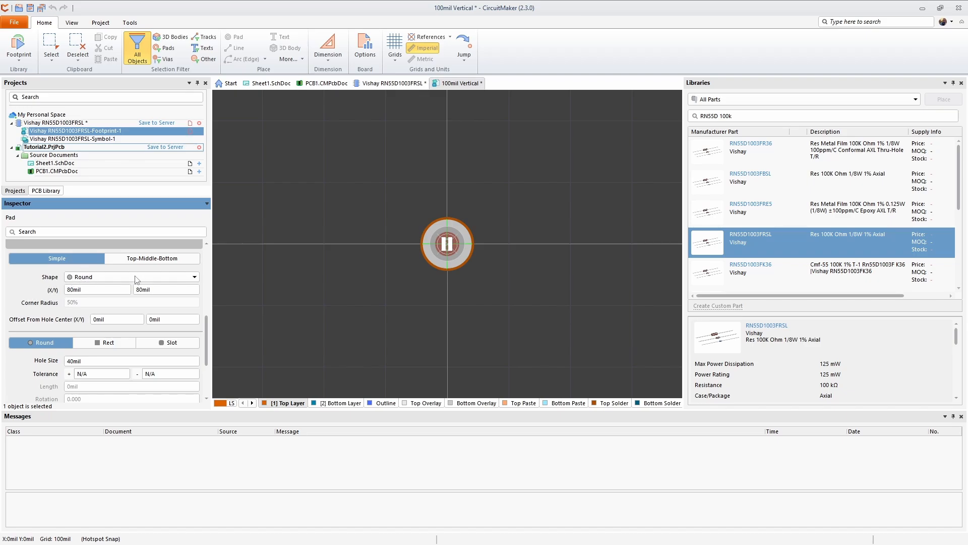
left_click(70, 291)
left_click(69, 292)
key("Delete")
key("Delete")
type("160")
key("Tab")
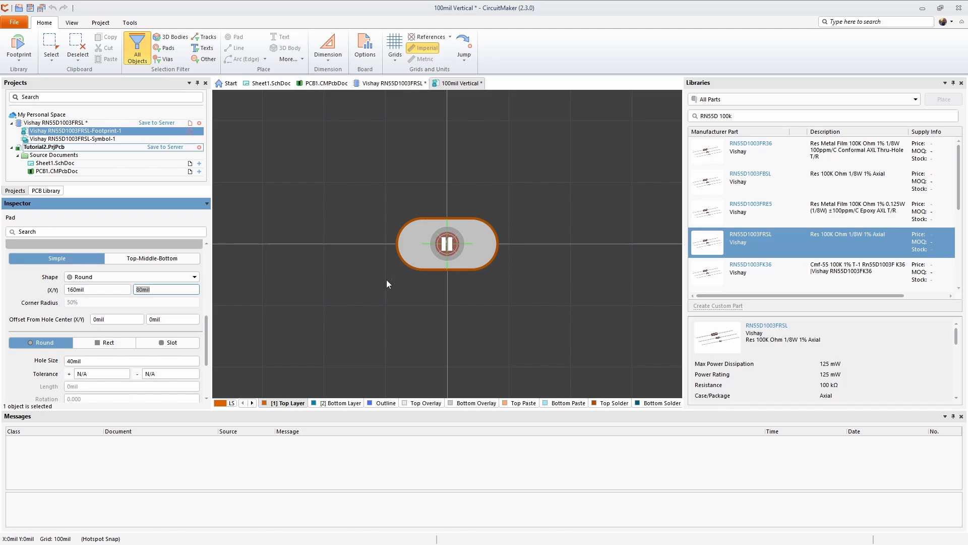
- Restore the pad's X size to 80 mil
left_click(75, 291)
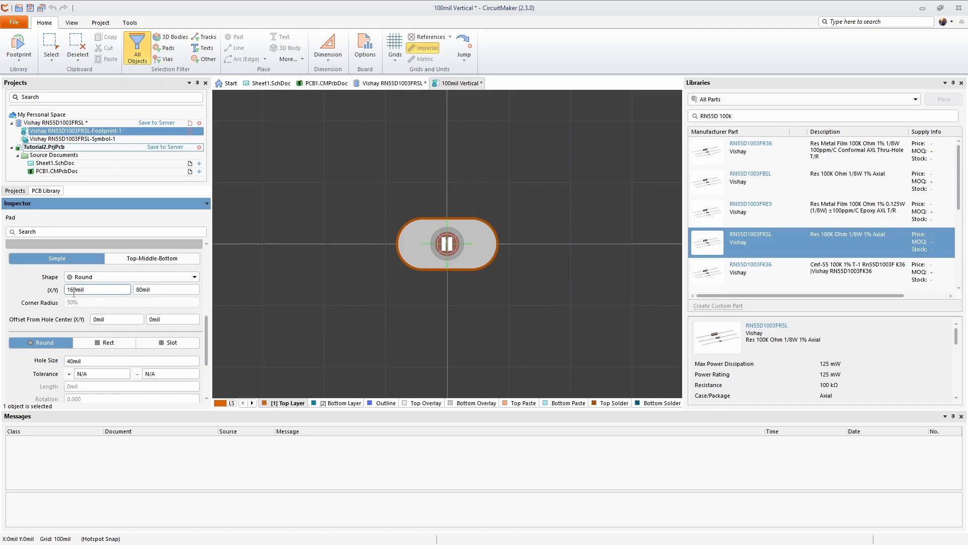
key("BackSpace")
key("BackSpace")
type("8")
key("Return")
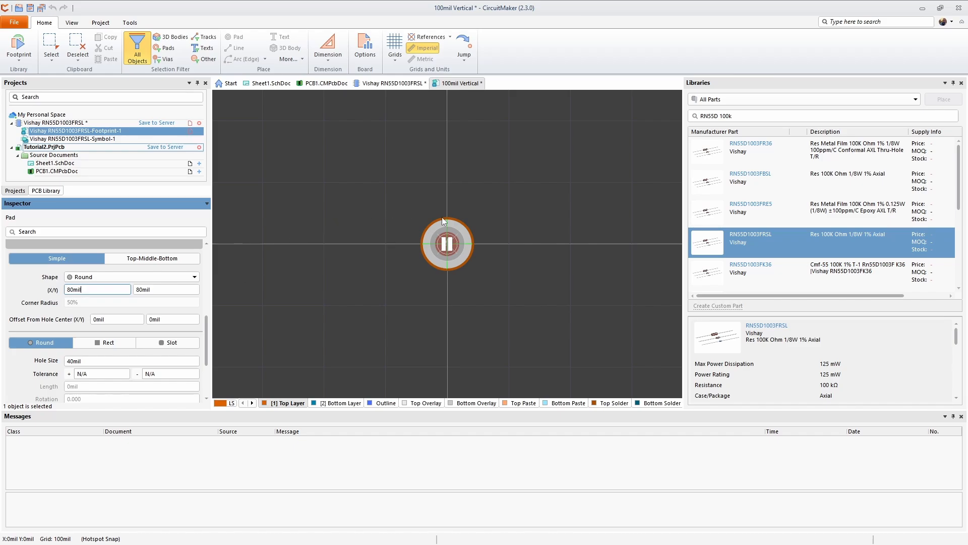
- Place pad 1 at the origin and pad 2 at X 100 mil, Y 0 mil, and end pad placement
left_click(449, 245)
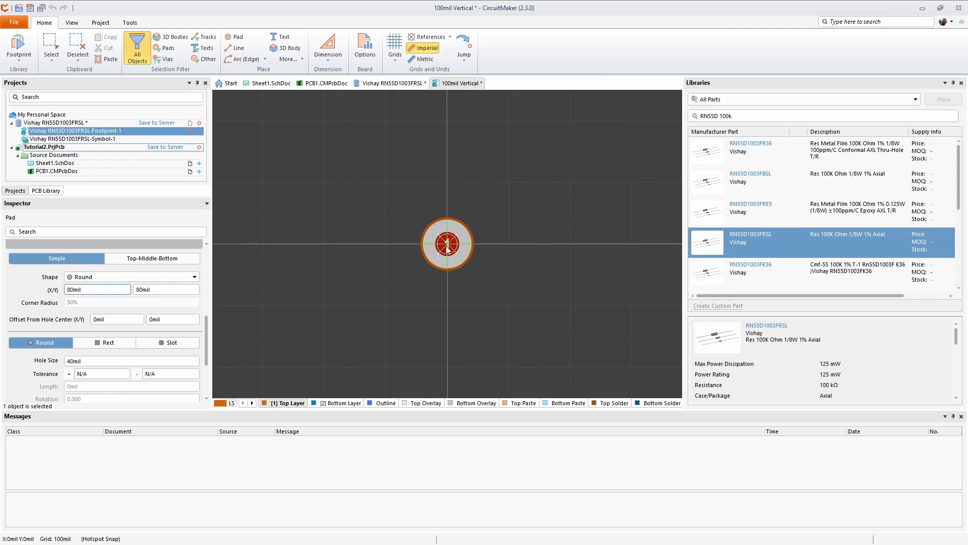
left_click(448, 247)
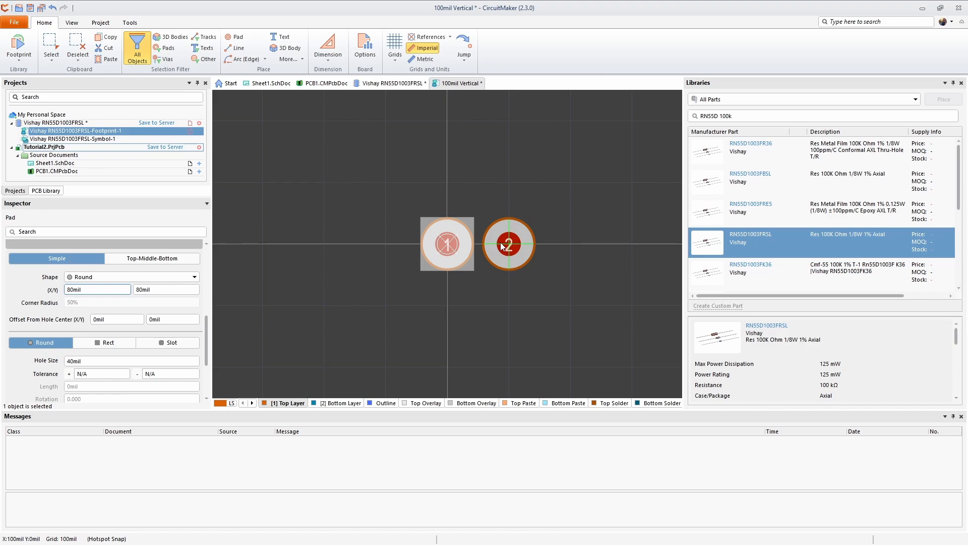
left_click(503, 246)
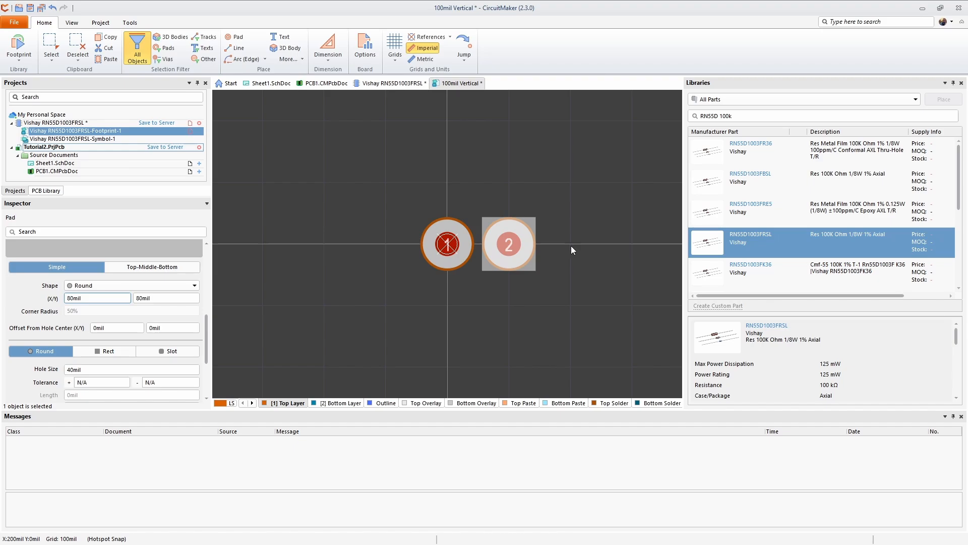
left_click(572, 246)
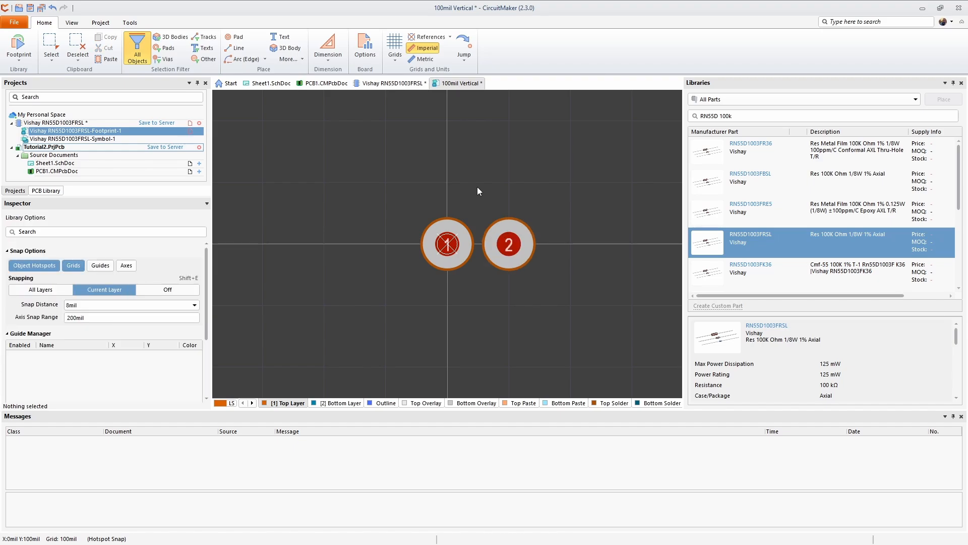
- Place the 3D body model "Resistor TH vertical 2,54.stp" at the footprint origin on pad 1
right_click(479, 192)
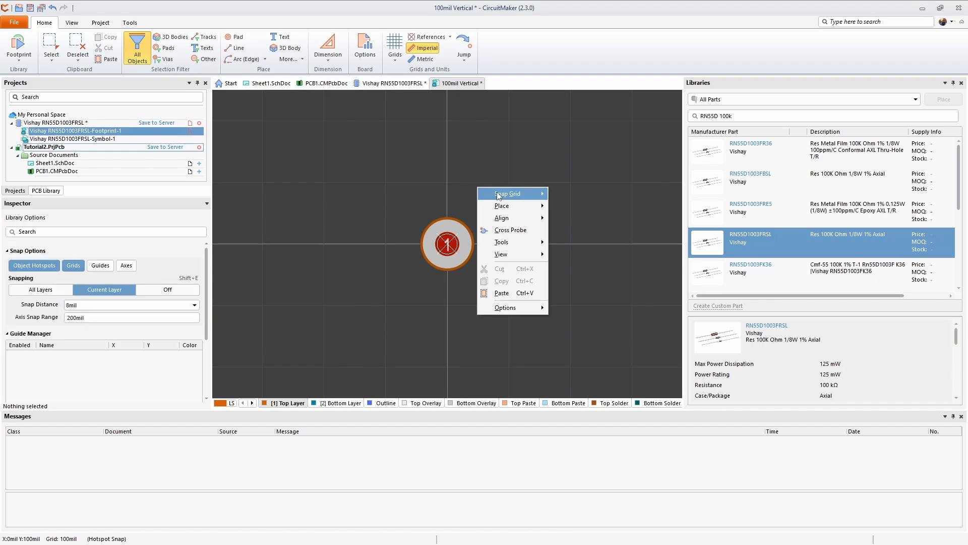
mouse_move(502, 206)
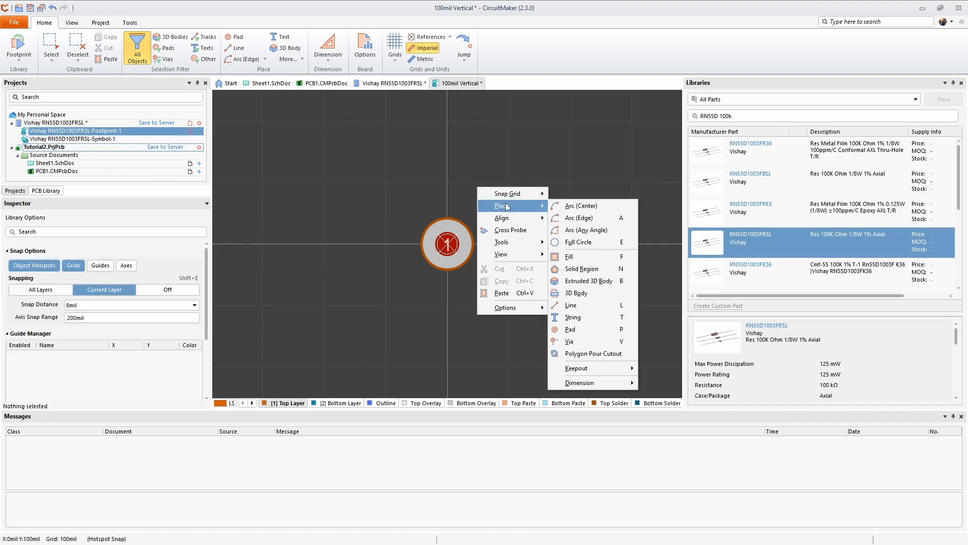
left_click(582, 294)
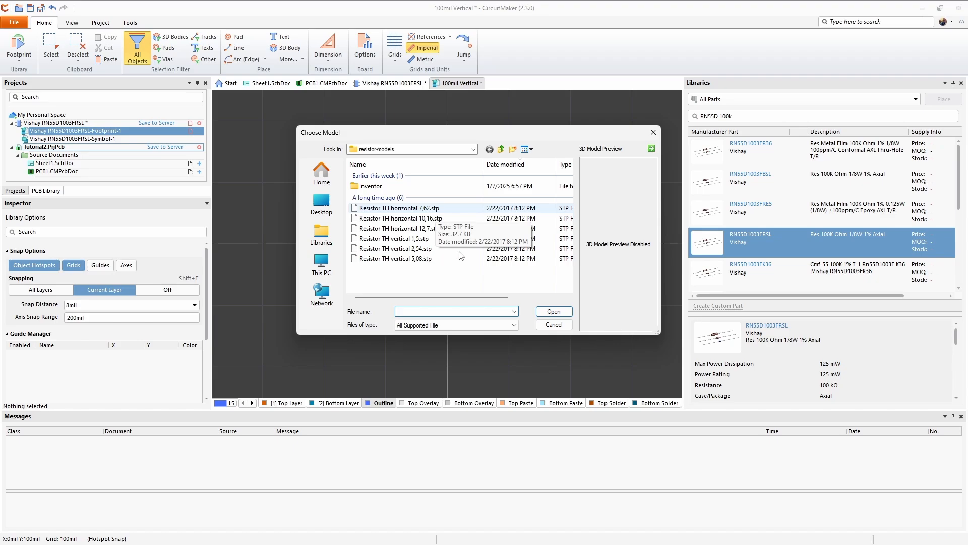
left_click(421, 249)
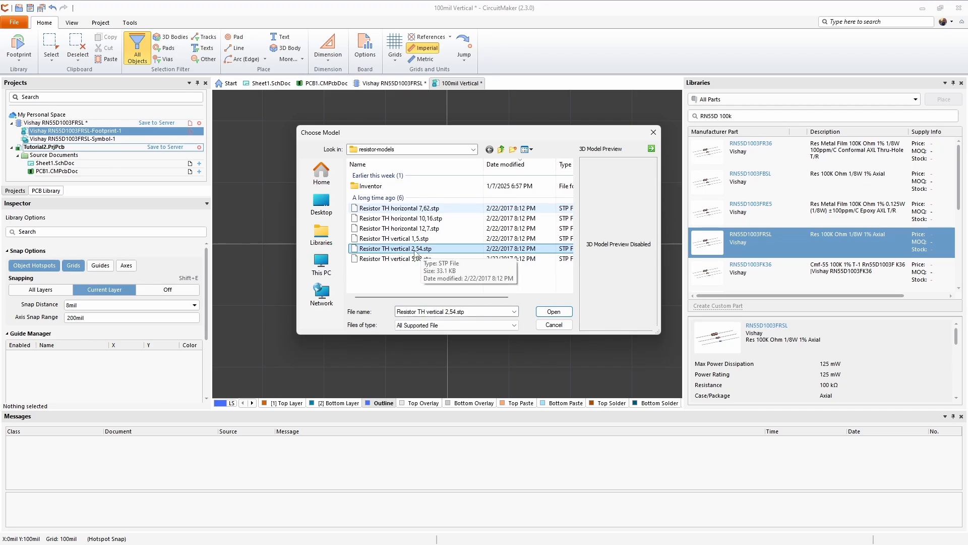
left_click(553, 312)
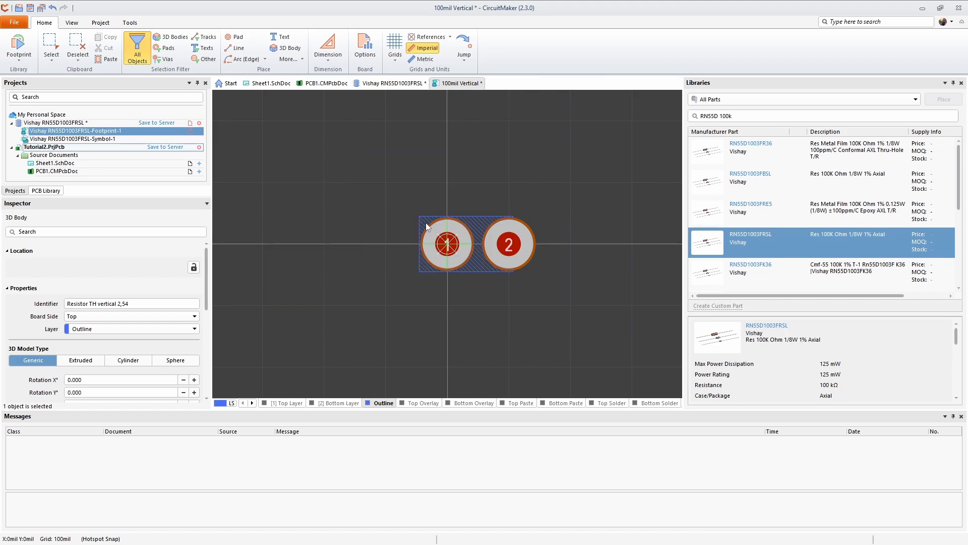
left_click(449, 248)
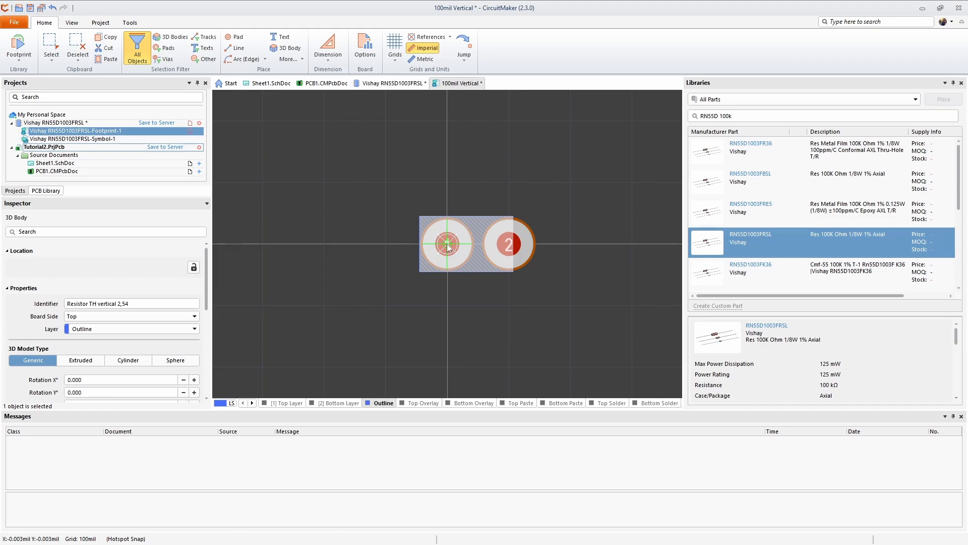
key("Escape")
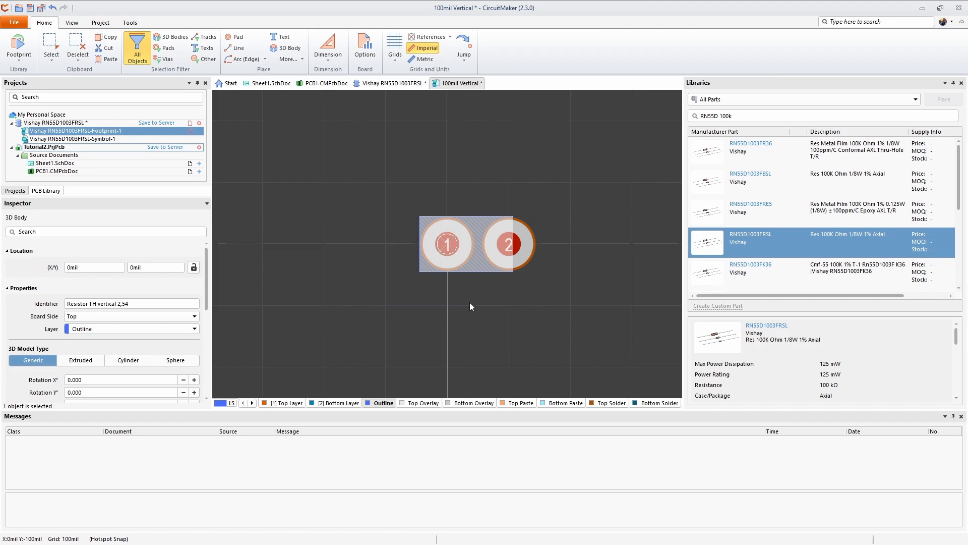
- Inspect the resistor model's fit in the two pads from an angle in 3D, and return to the 2D view
key("3")
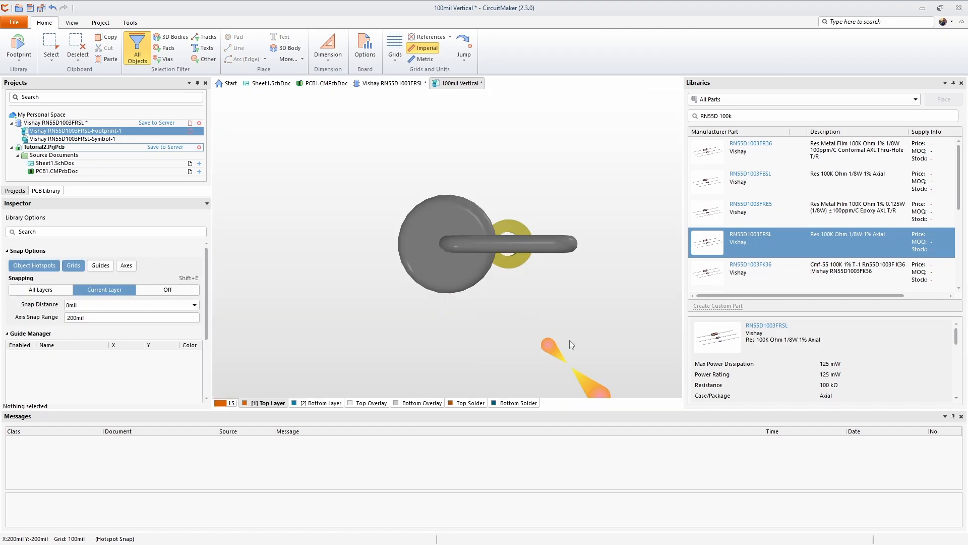
key("shift")
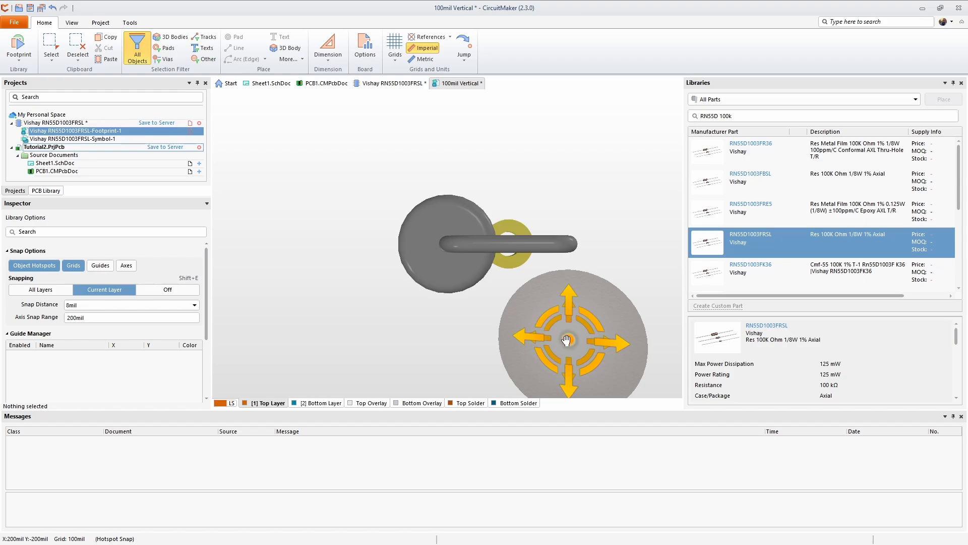
right_click_drag(570, 340, 535, 247, "shift")
right_click_drag(558, 188, 512, 218)
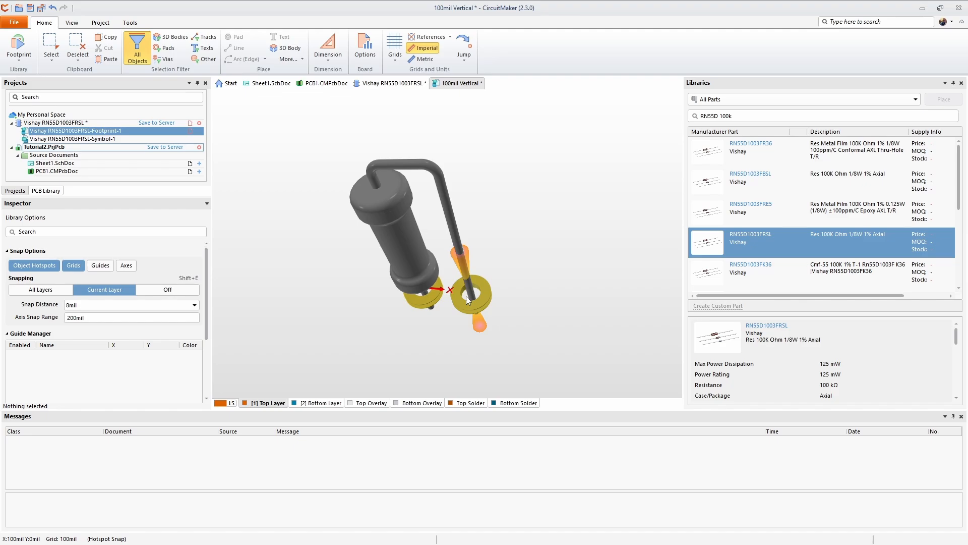
key("2")
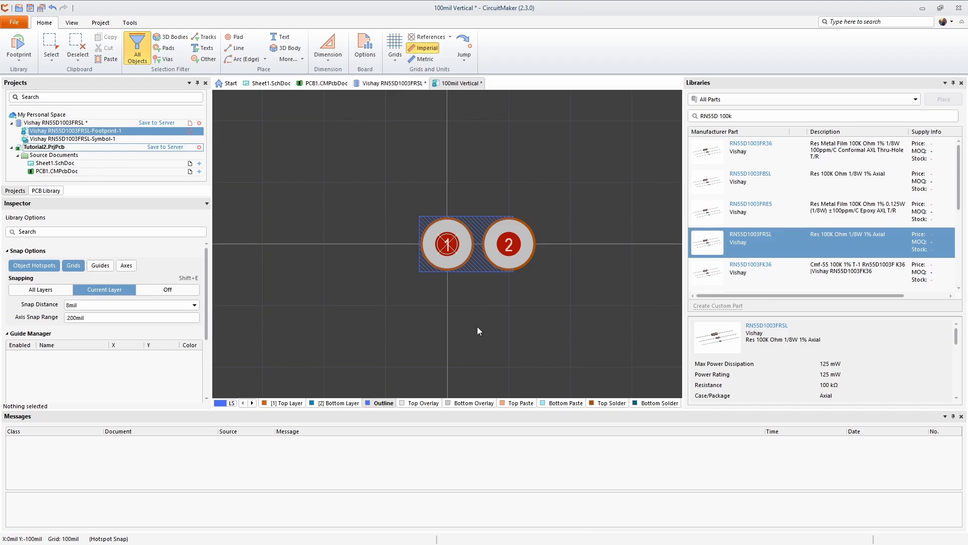
- Make Top Overlay the active layer and set the grid to 5 mil
left_click(423, 404)
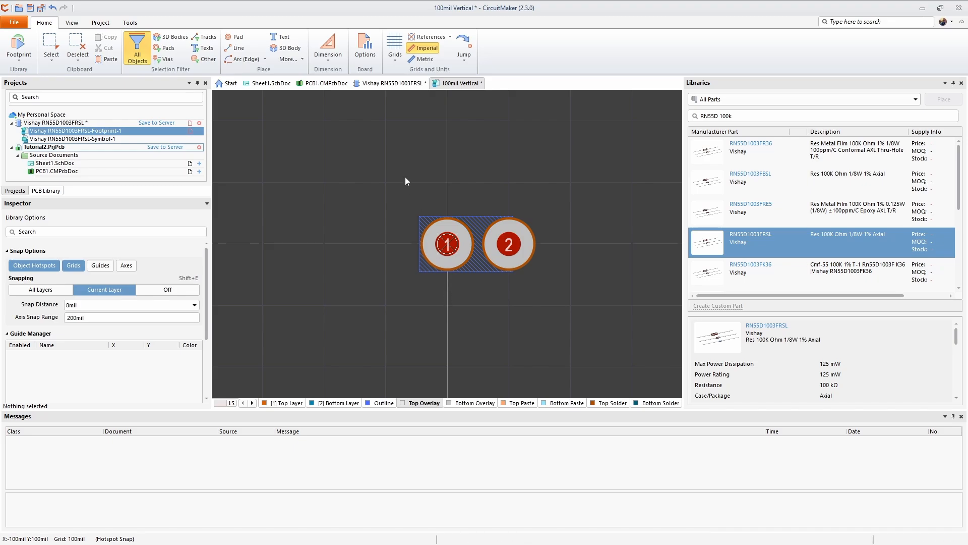
left_click(395, 50)
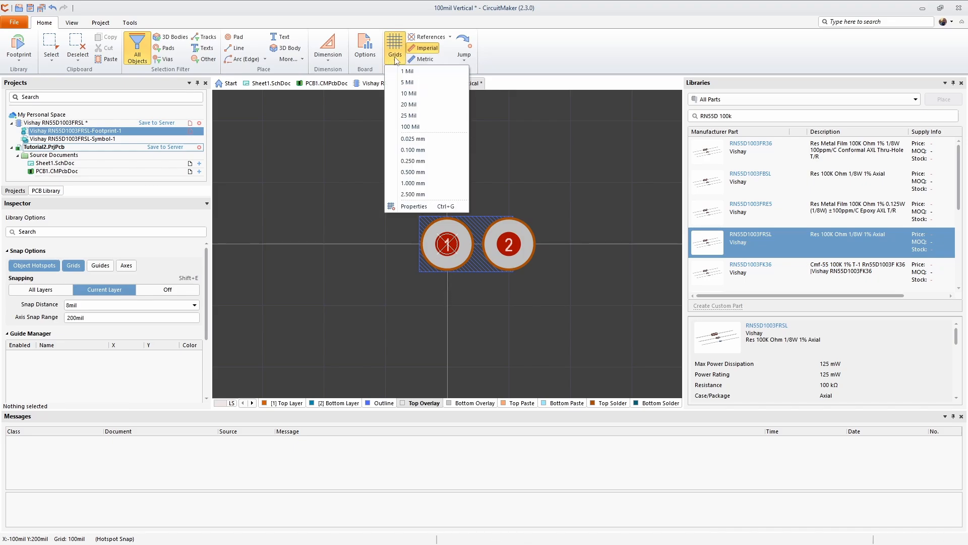
left_click(405, 82)
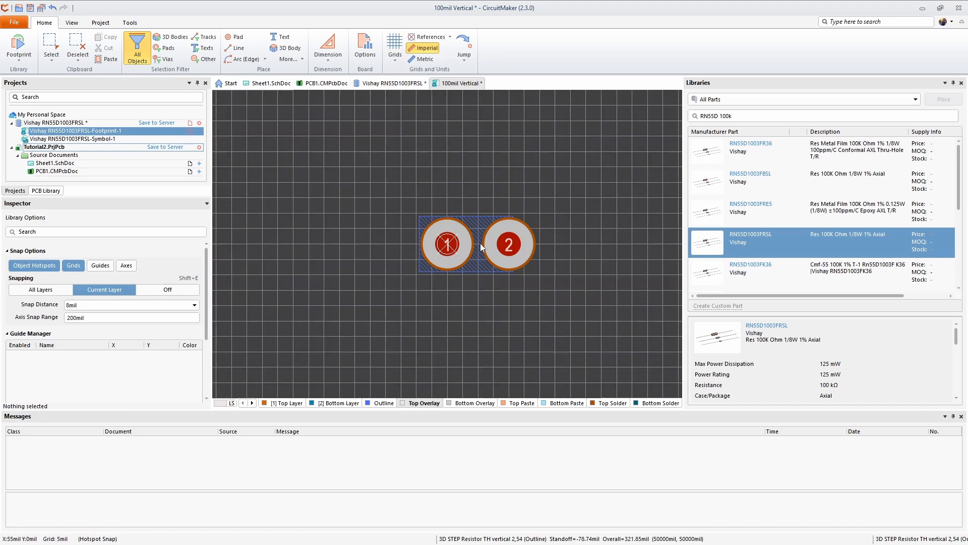
- Draw a 5 mil wide quarter arc (Edge) around pad 1 on Top Overlay, from (0, 50) to (-50, 0) mil
scroll(477, 247, "up", 3, "ctrl")
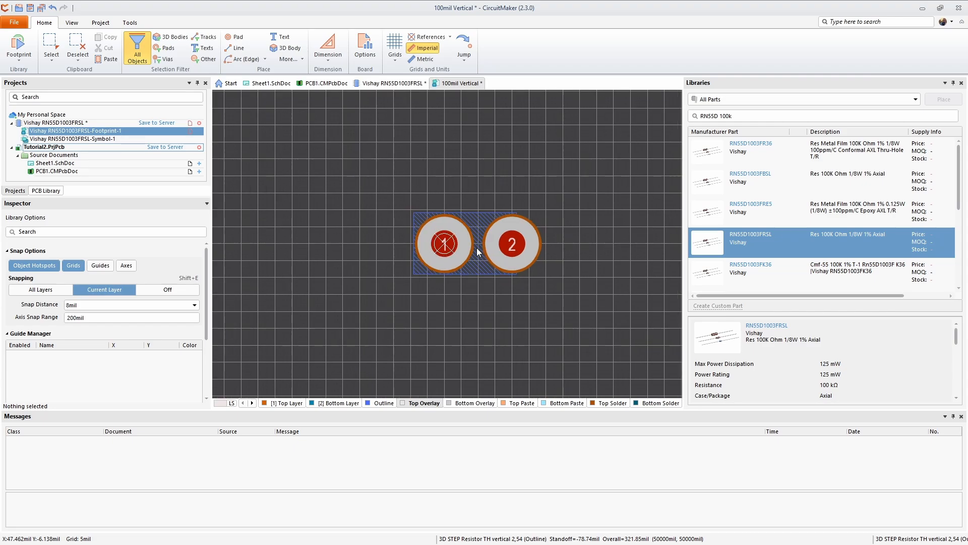
scroll(476, 246, "up", 3, "ctrl")
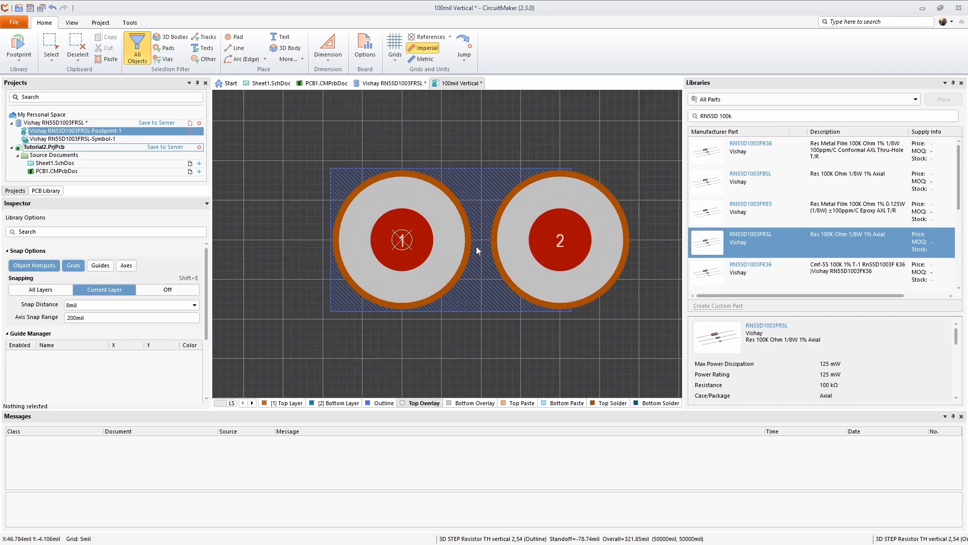
scroll(467, 252, "up", 2, "ctrl")
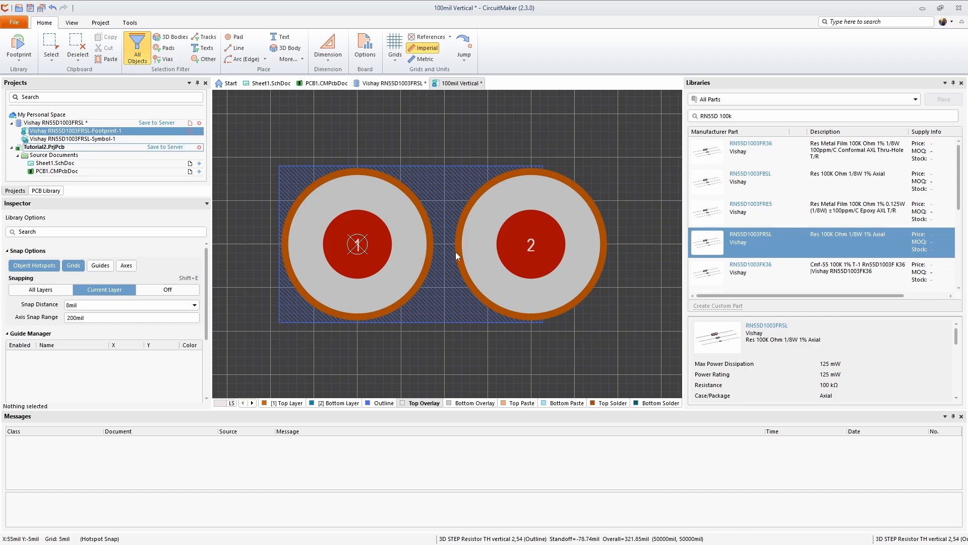
left_click(230, 61)
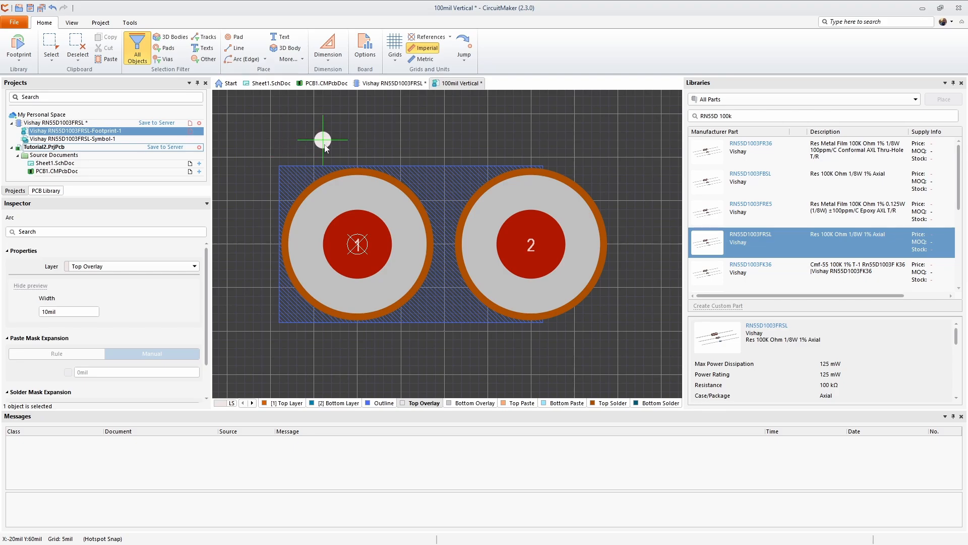
key("Tab")
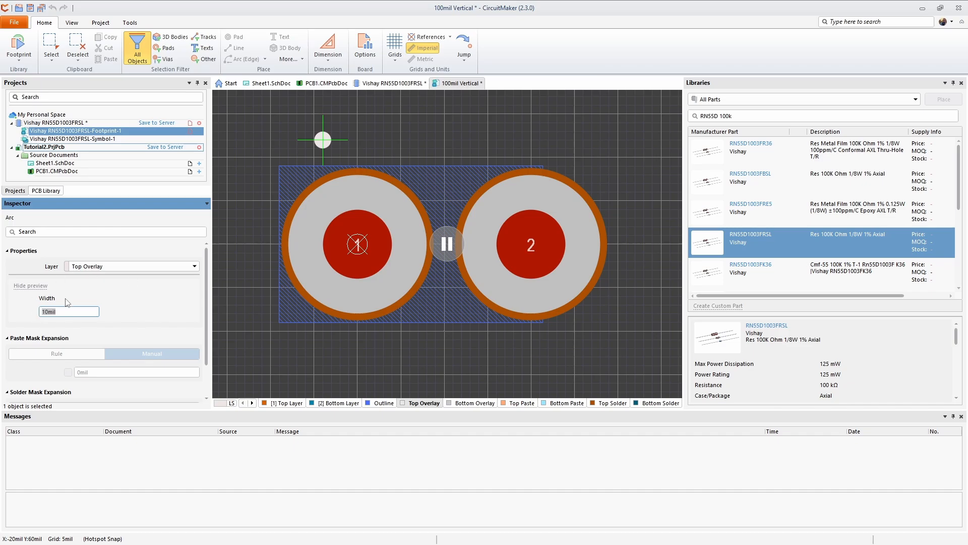
type("5")
key("Return")
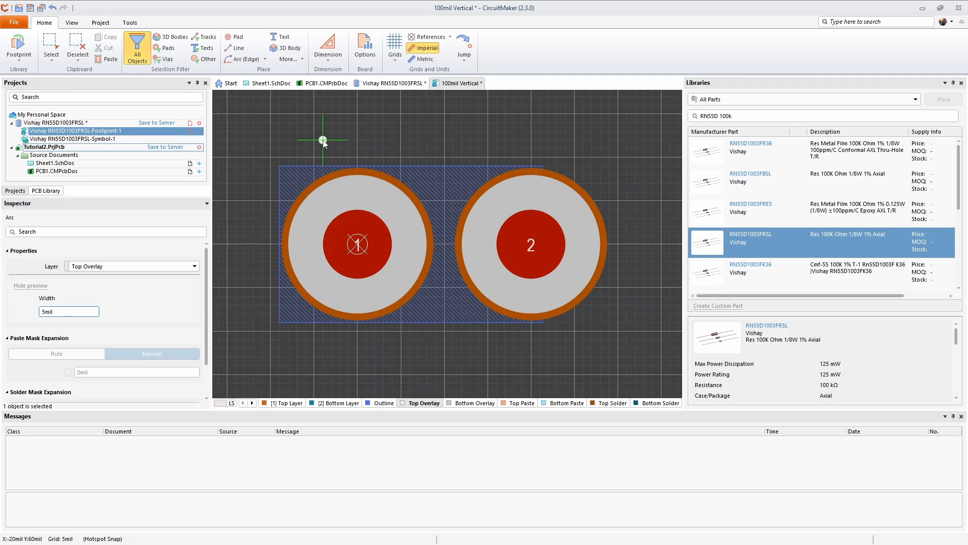
left_click(357, 158)
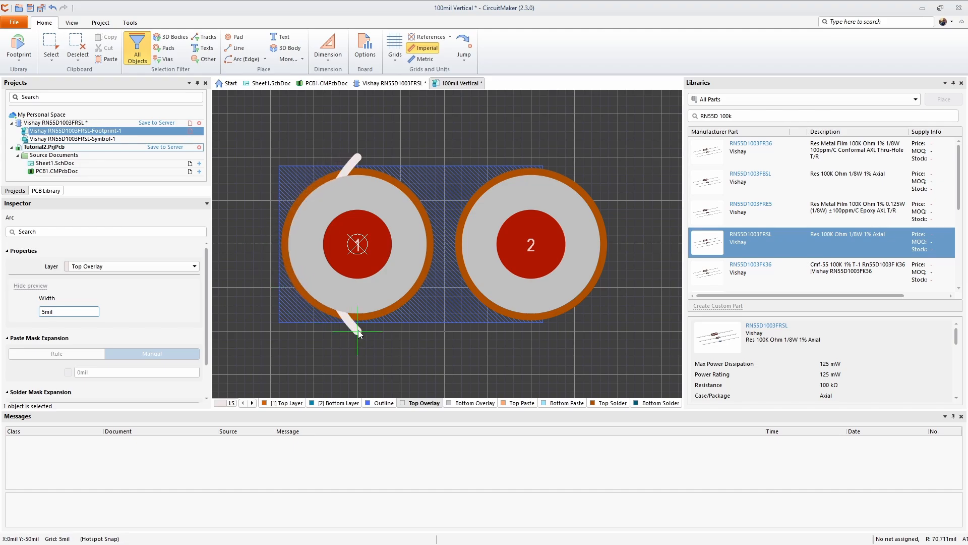
left_click(270, 246)
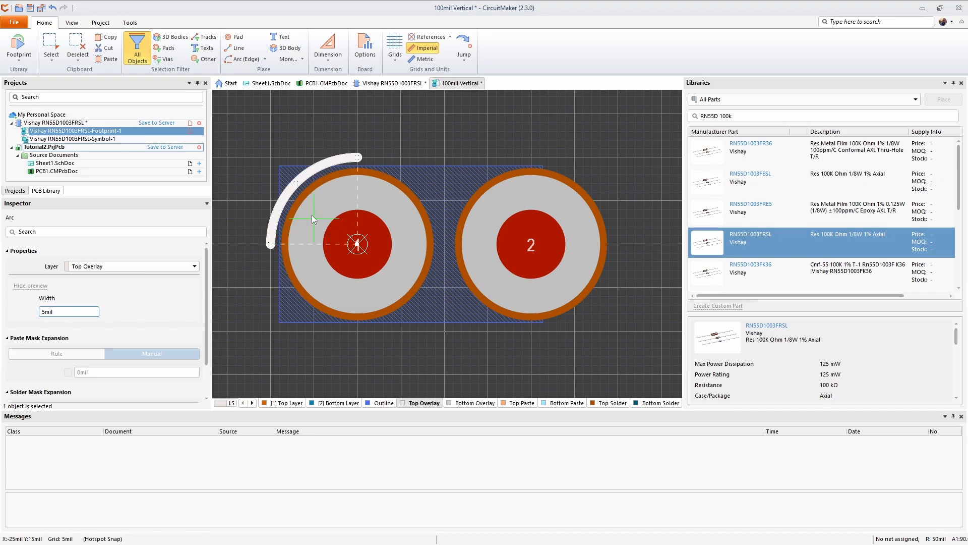
right_click(271, 200)
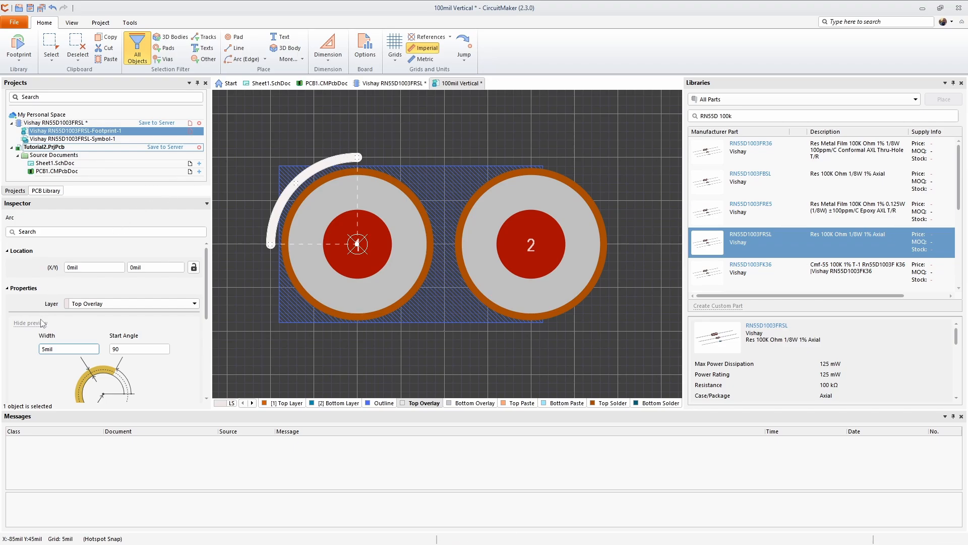
- Set the start angle of the arc around pad 1 to 30 and its end angle to 330
scroll(20, 336, "down", 3)
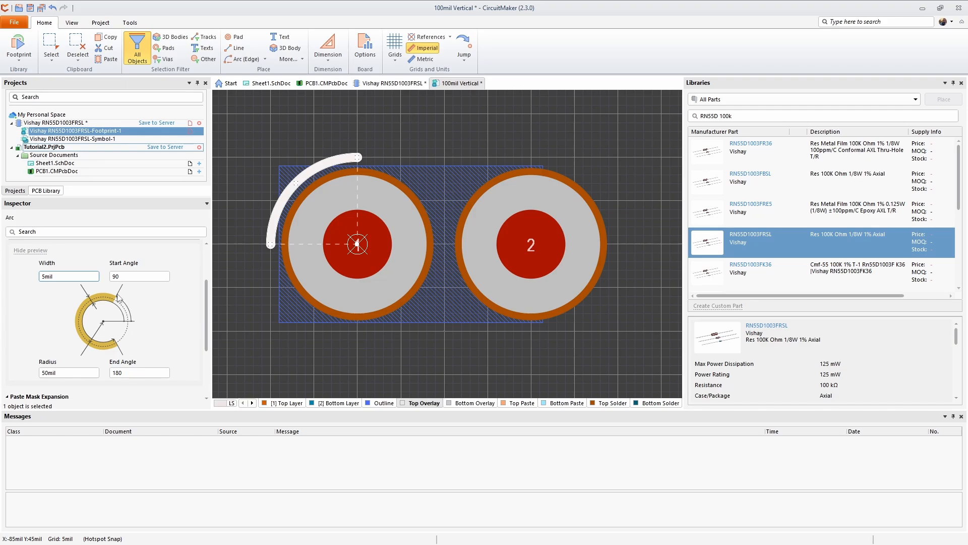
left_click(124, 277)
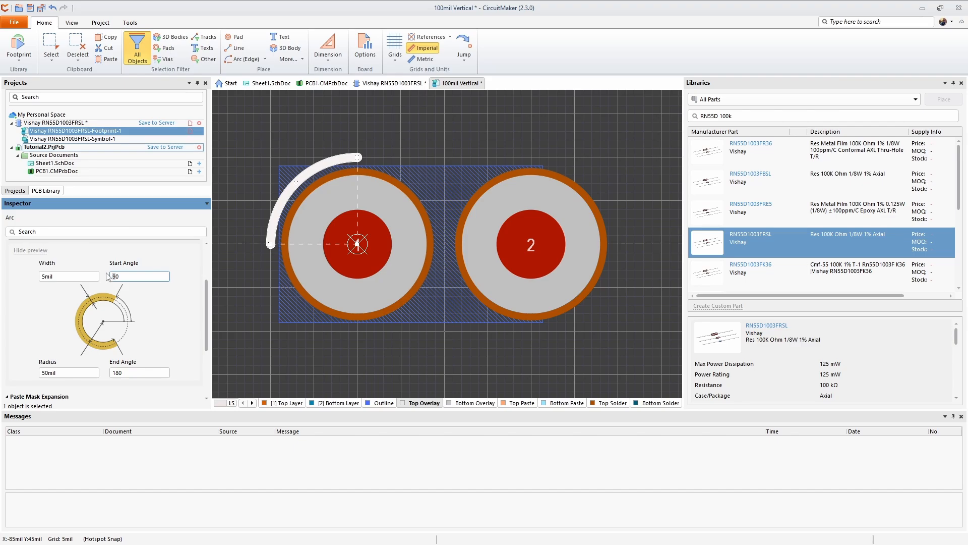
type("3")
left_click(130, 373)
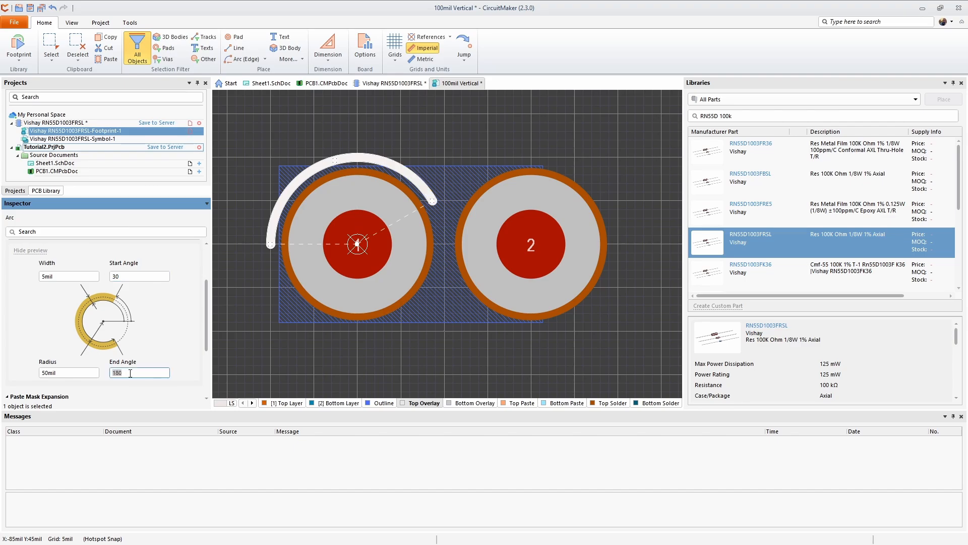
type("330")
key("Return")
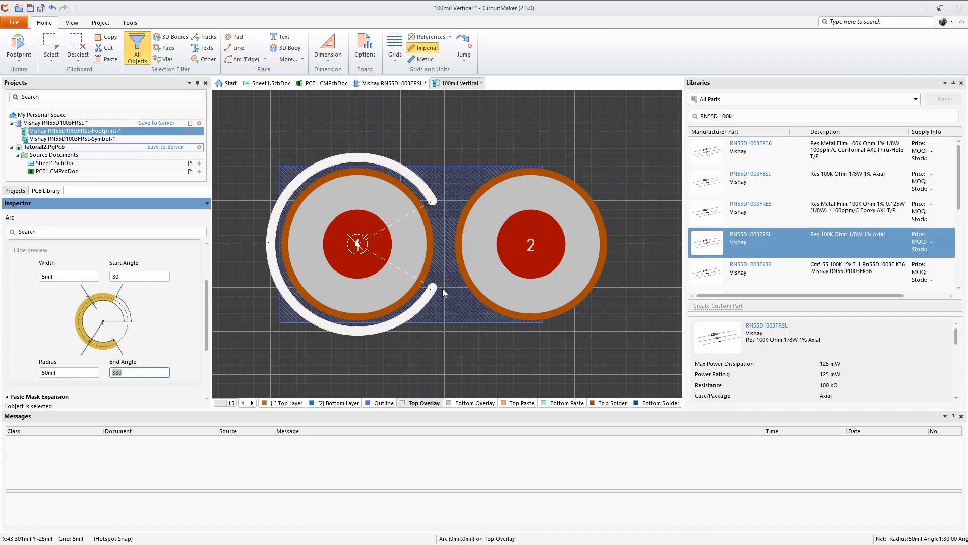
- Inspect the footprint with its overlay arc and resistor model in 3D, and return to the 2D view
left_click(452, 352)
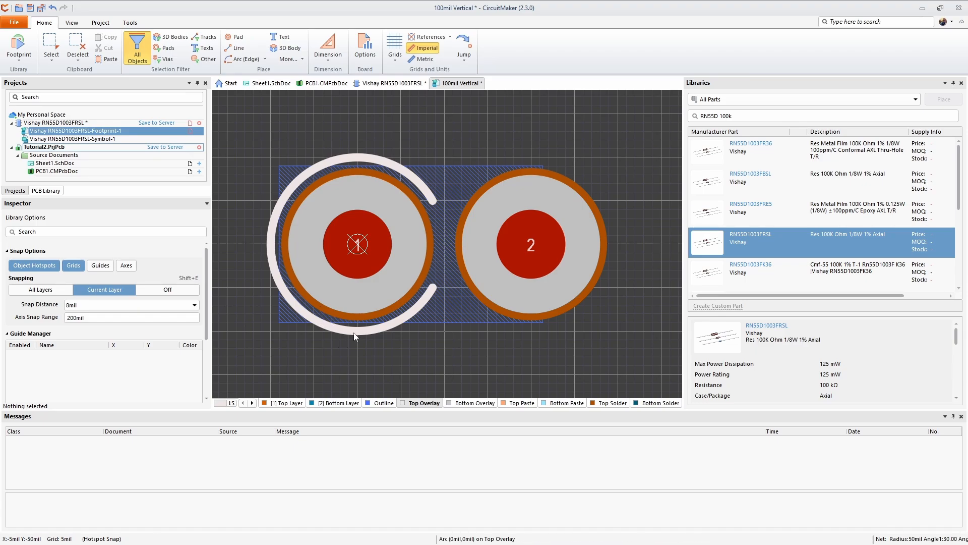
key("3")
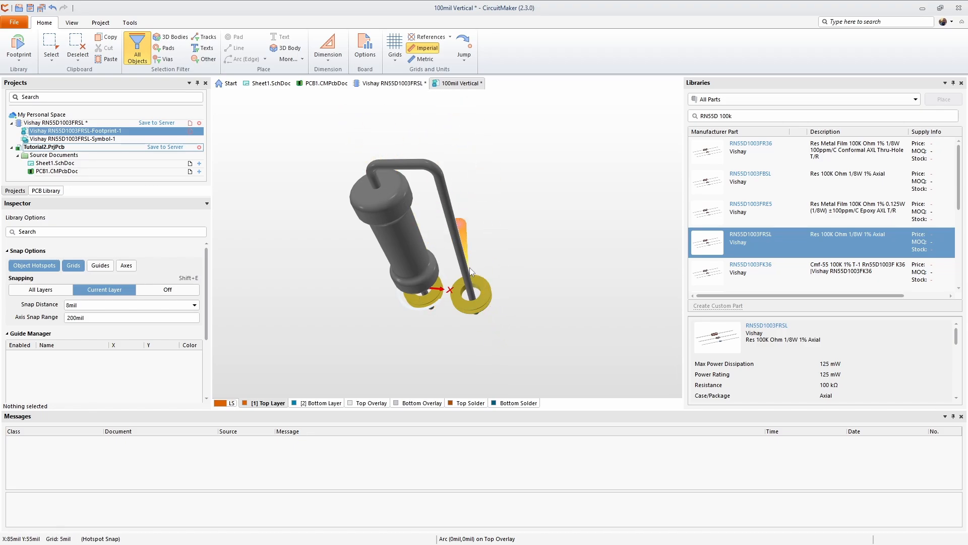
key("2")
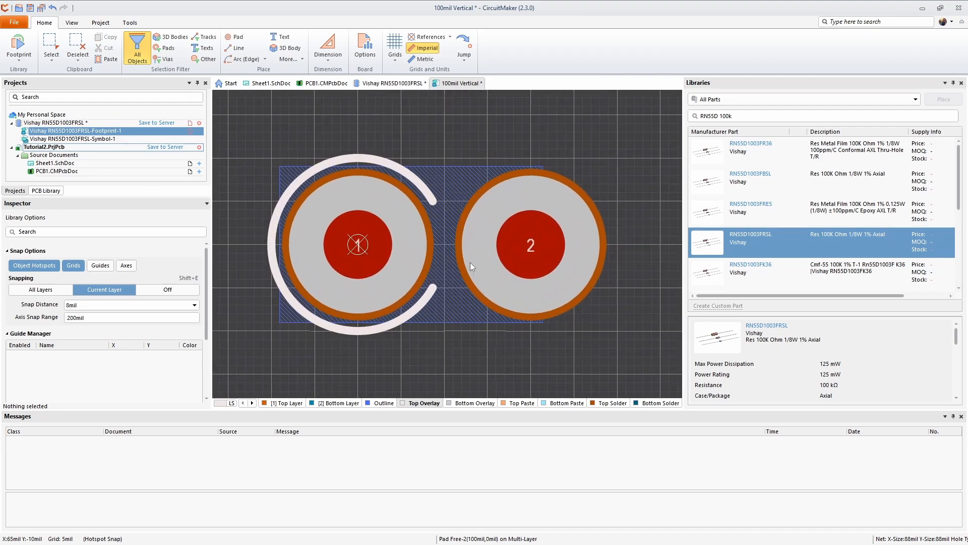
- Draw two 5 mil wide horizontal lines on Top Overlay from the arc's ends at Y 25 and -25 mil to X 55 mil
left_click(229, 48)
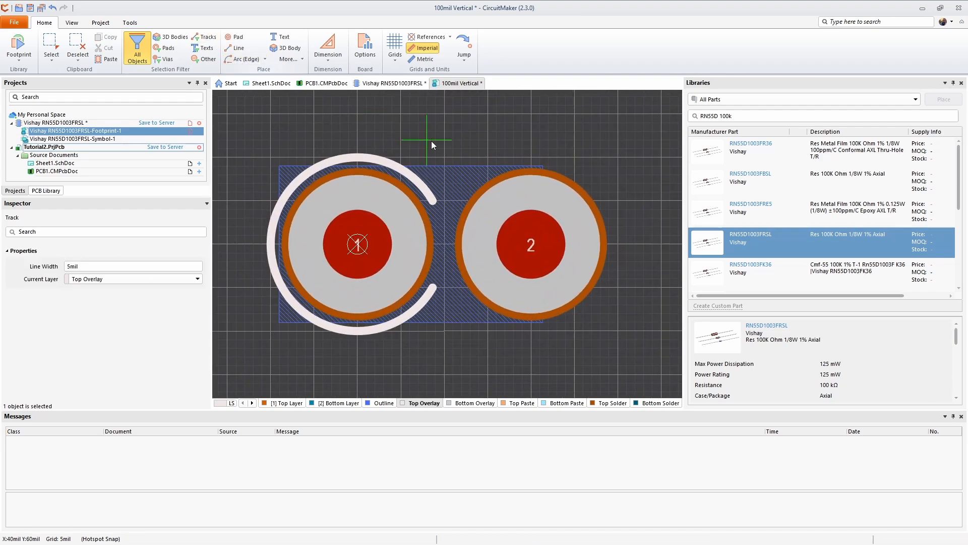
left_click(433, 200)
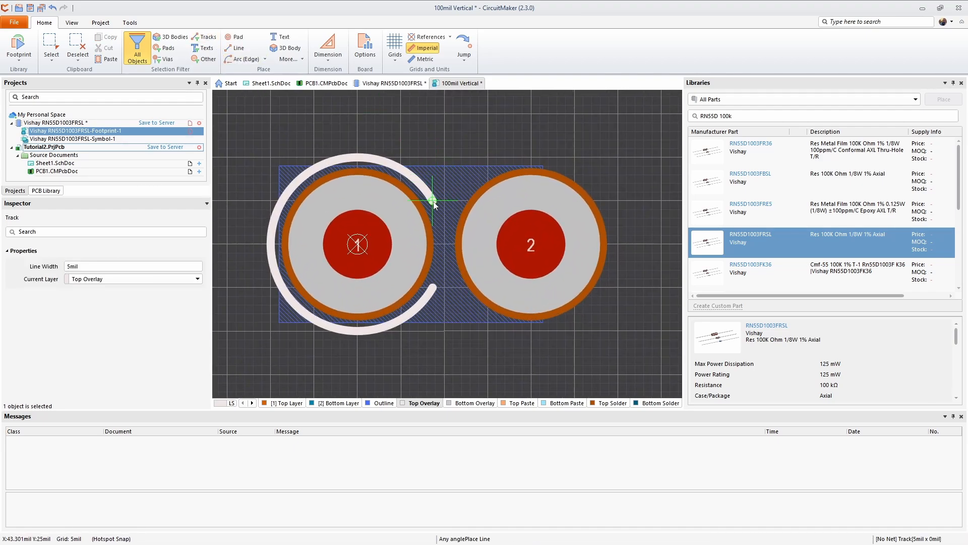
left_click(455, 201)
right_click(455, 201)
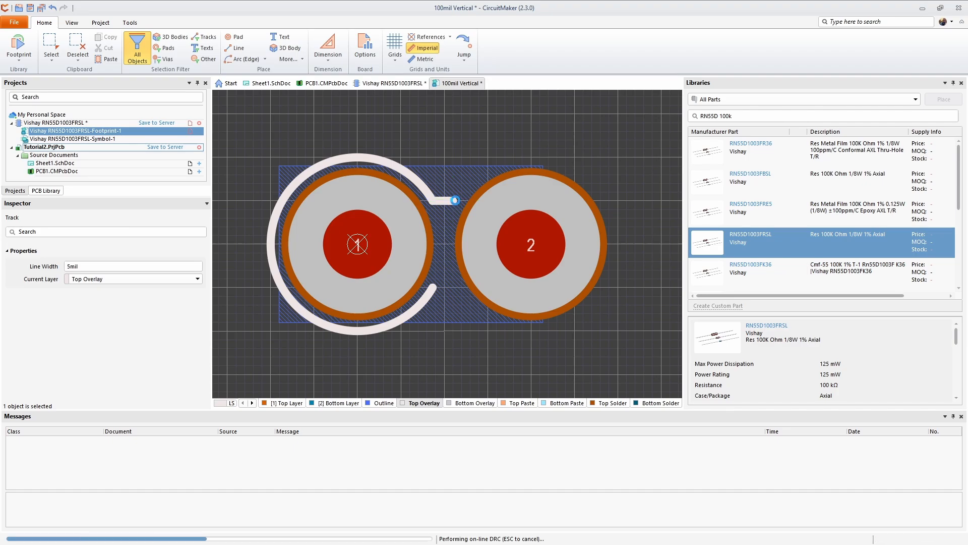
left_click(432, 285)
left_click(456, 288)
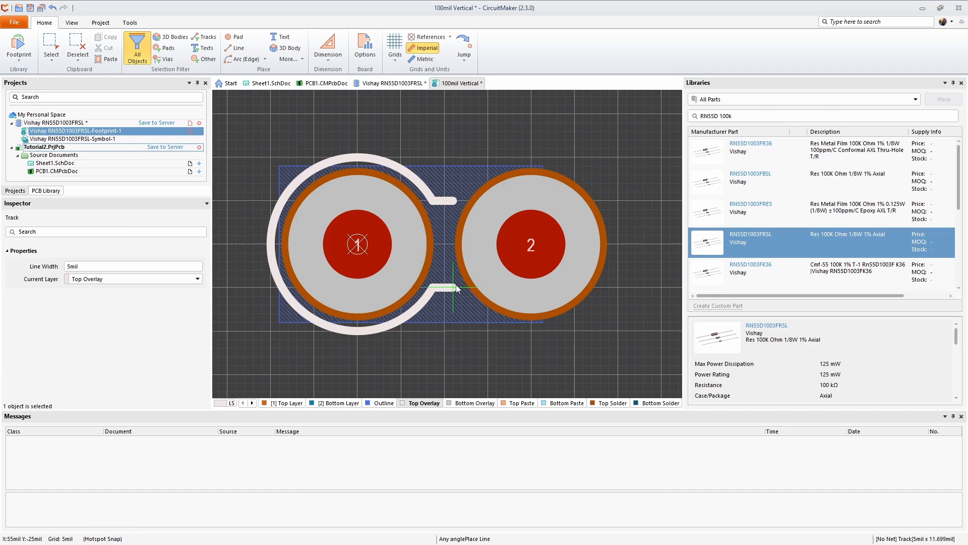
right_click(455, 287)
right_click(449, 315)
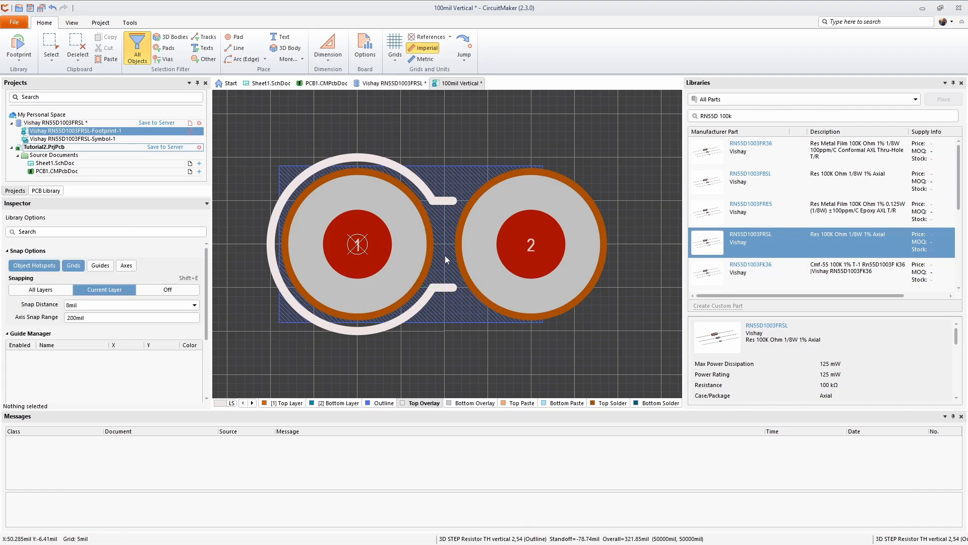
scroll(445, 254, "down", 2, "ctrl")
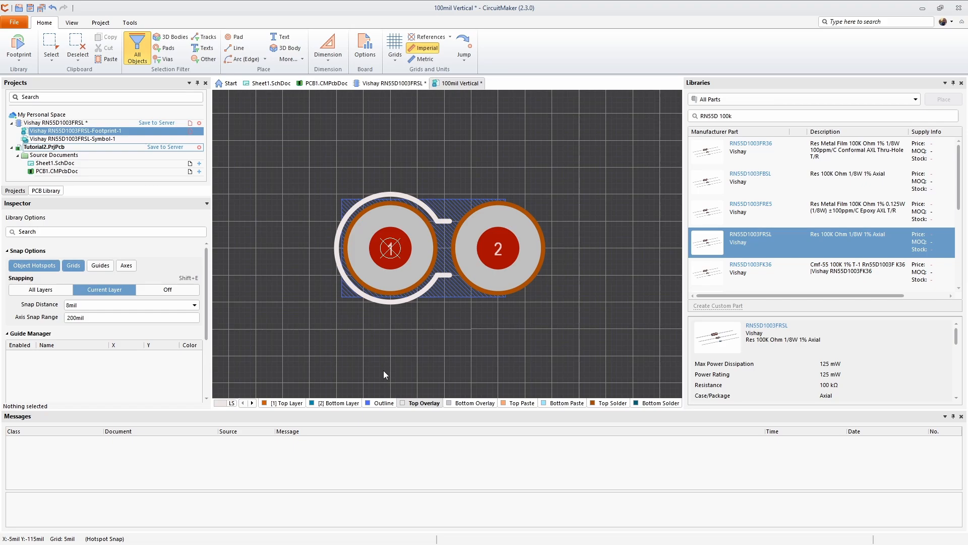
right_click_drag(384, 370, 383, 329)
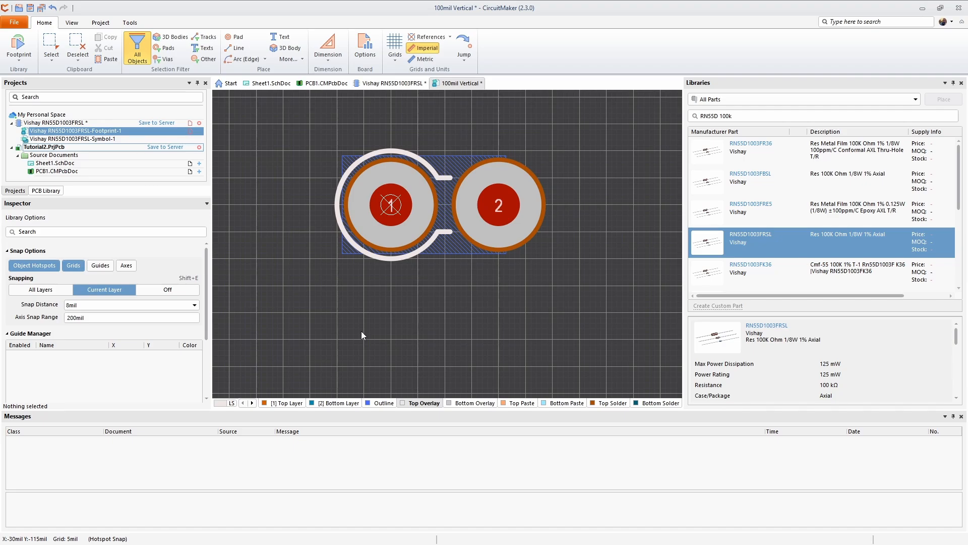
key("p")
key("t")
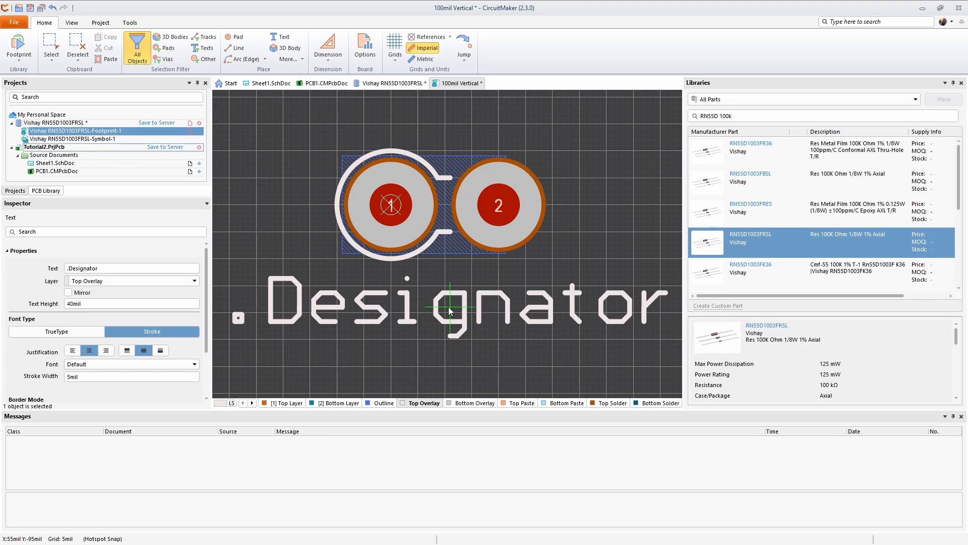
key("Delete")
right_click_drag(460, 204, 462, 251)
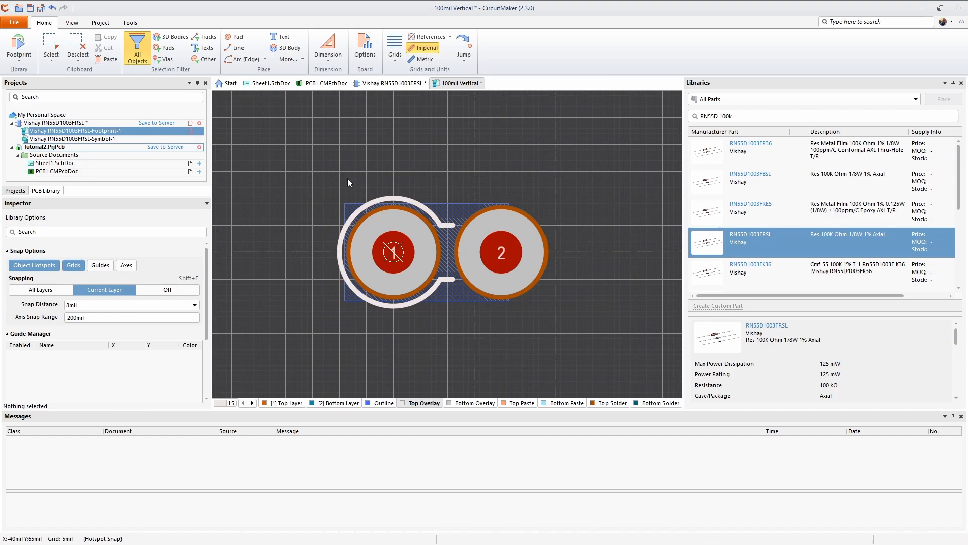
- Save all documents and close the 100mil Vertical footprint
left_click(42, 9)
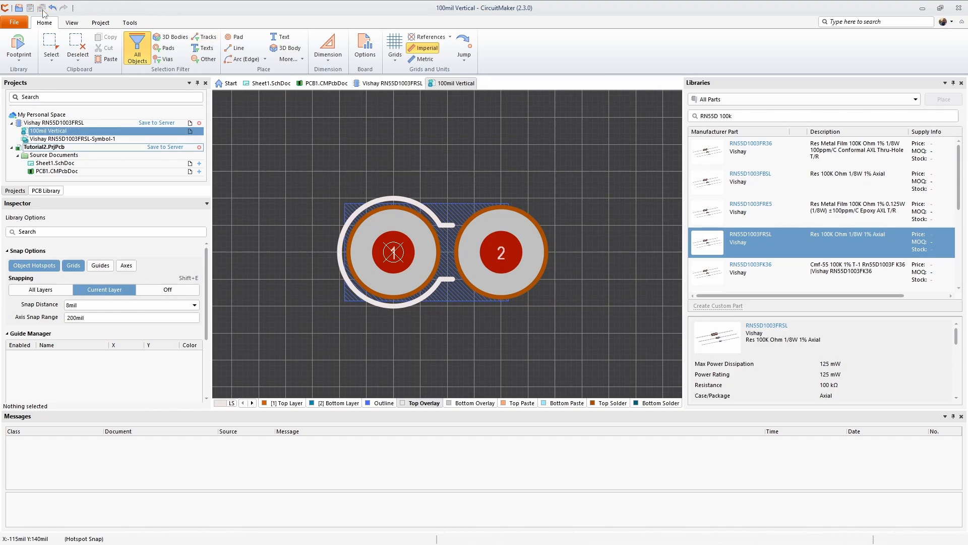
right_click(452, 84)
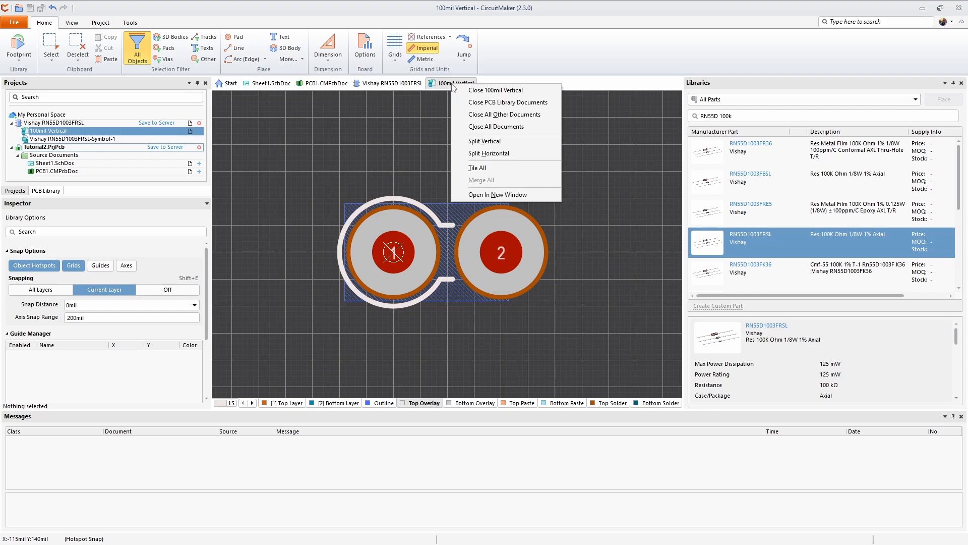
left_click(463, 90)
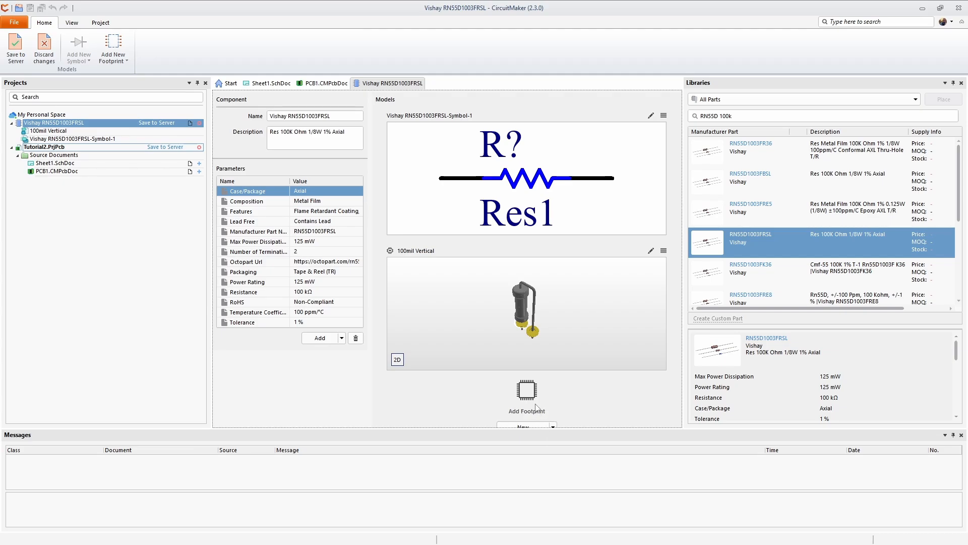
- Add a second new footprint to the Vishay RN55D1003FRSL component and set its grid to 100 mil
left_click(531, 426)
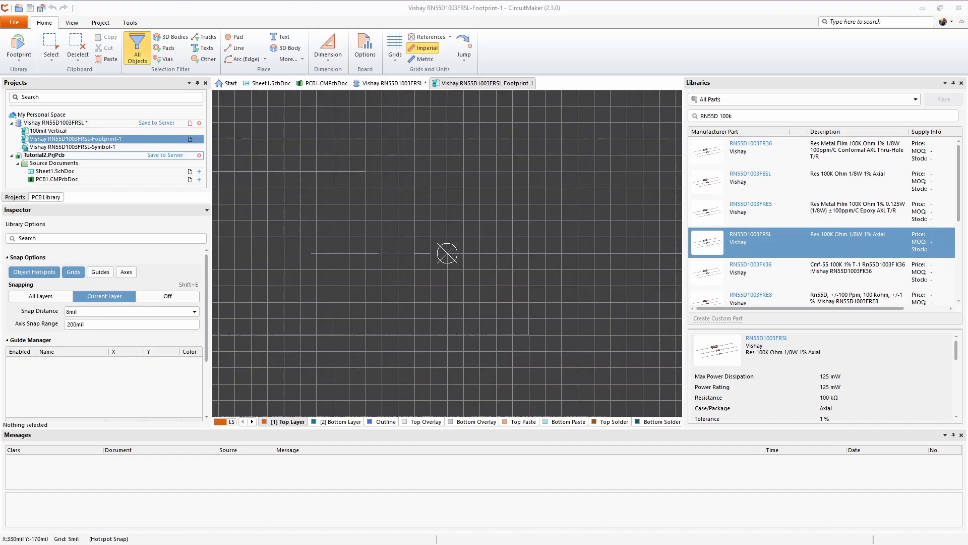
left_click_drag(967, 148, 392, 121)
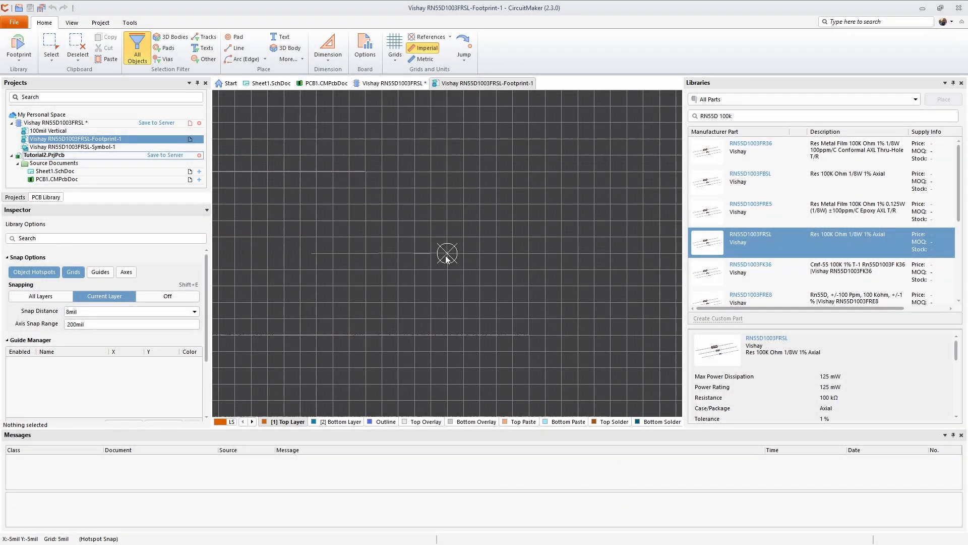
left_click(398, 61)
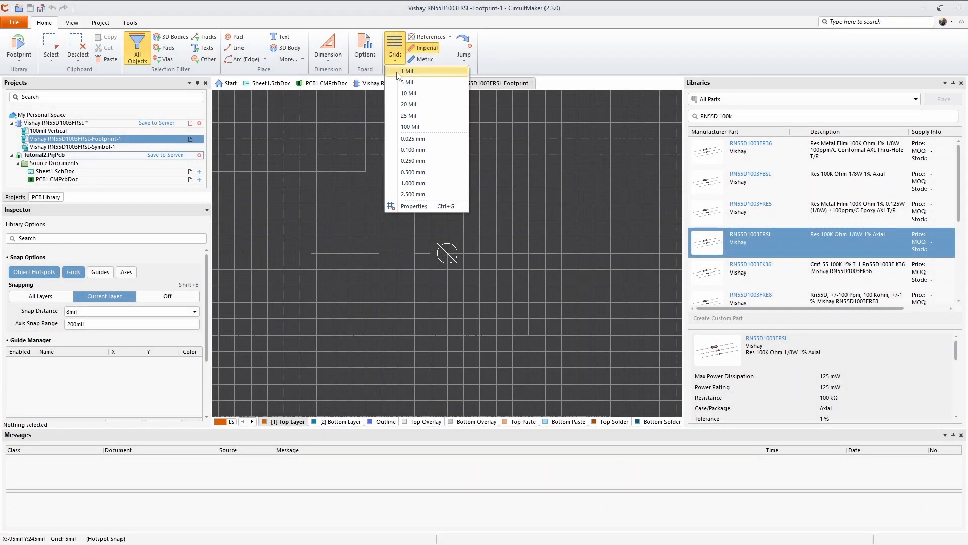
left_click(411, 127)
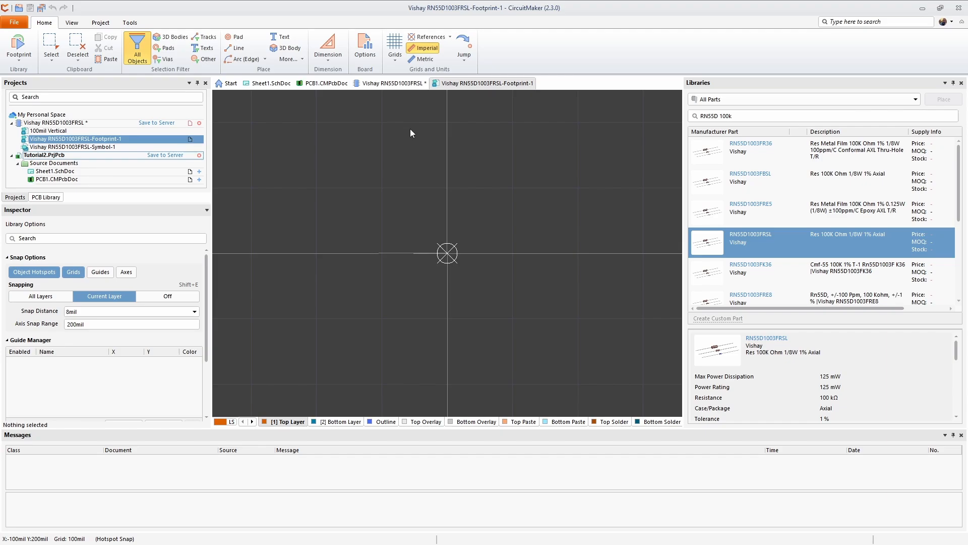
- Place round through-hole pad 1 at the origin and pad 2 at (200, 0) mil
key("p")
key("p")
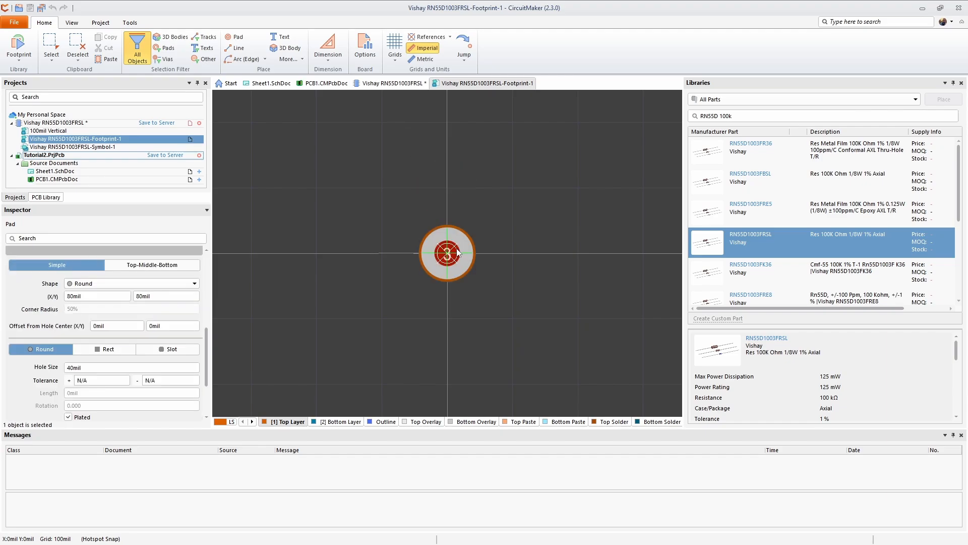
key("Tab")
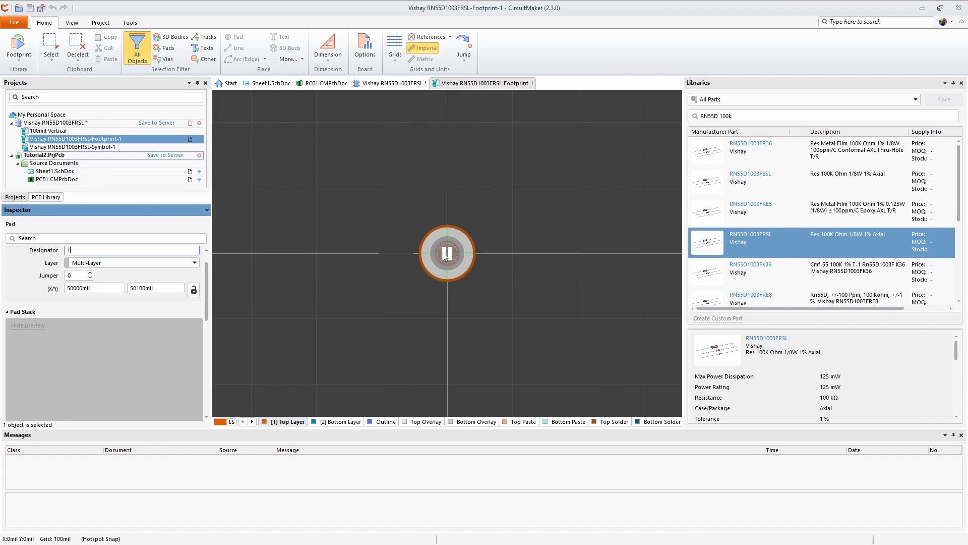
left_click(445, 255)
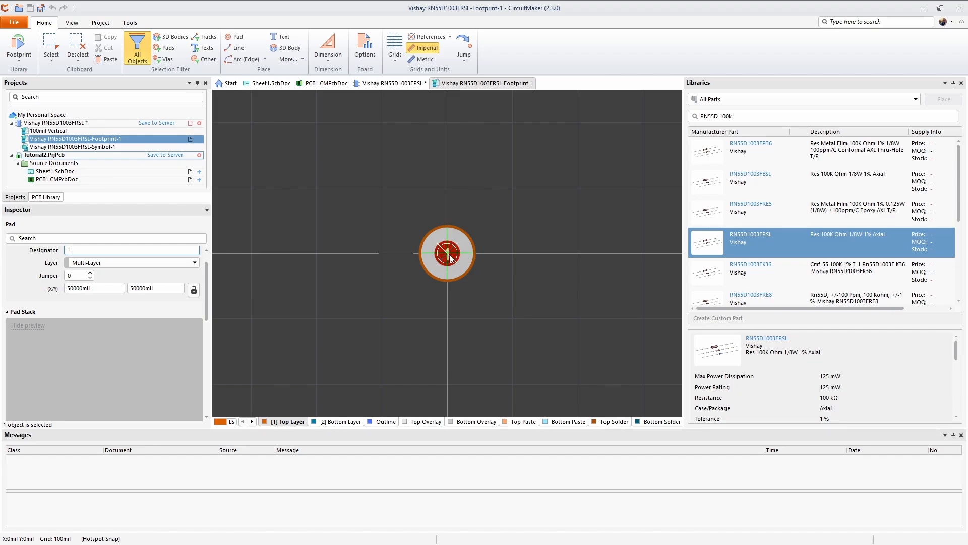
left_click(449, 256)
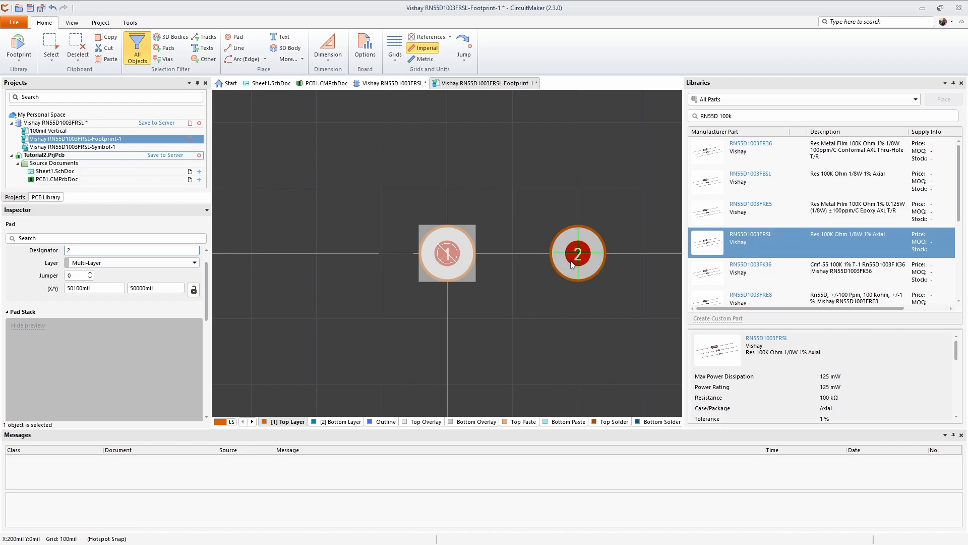
left_click(572, 263)
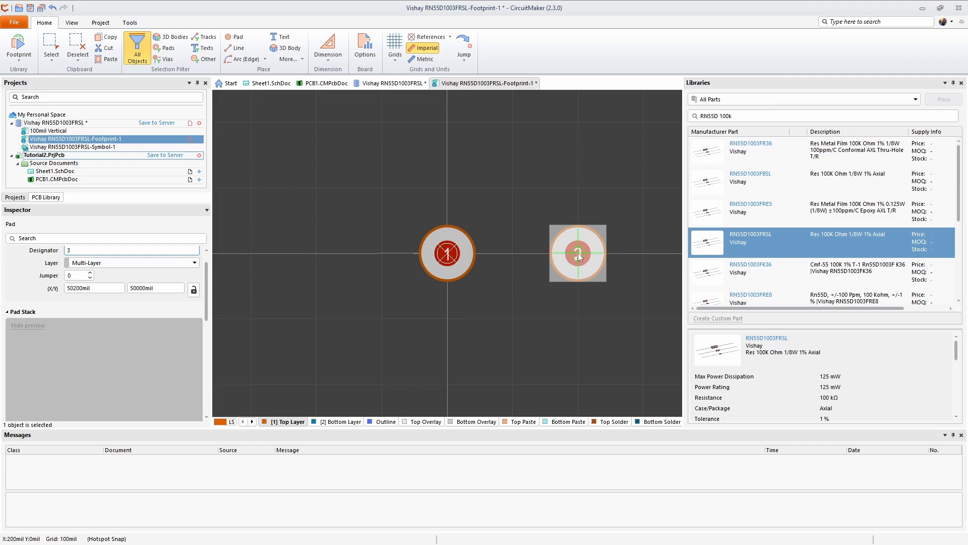
key("Escape")
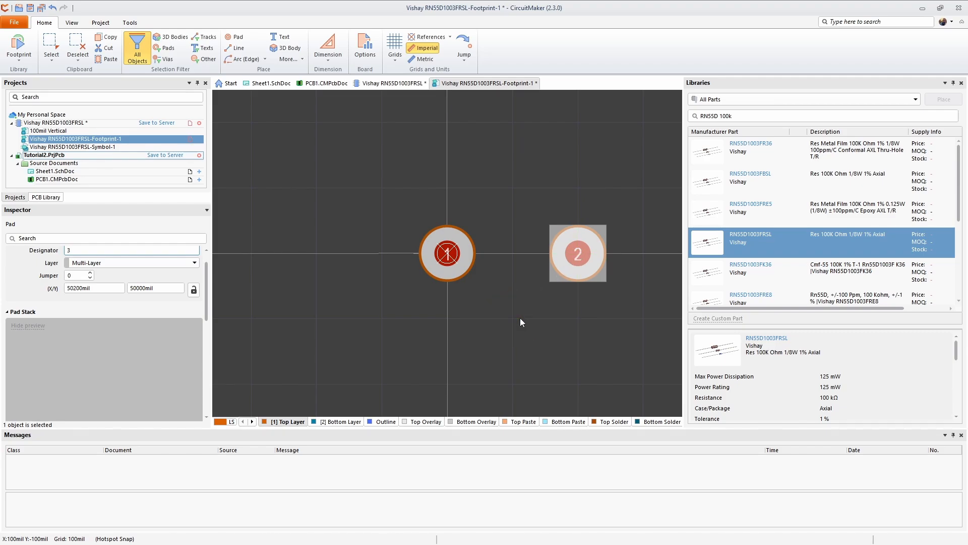
- Place the 3D body Resistor TH vertical 5,08.stp at the origin on pad 1
right_click(492, 203)
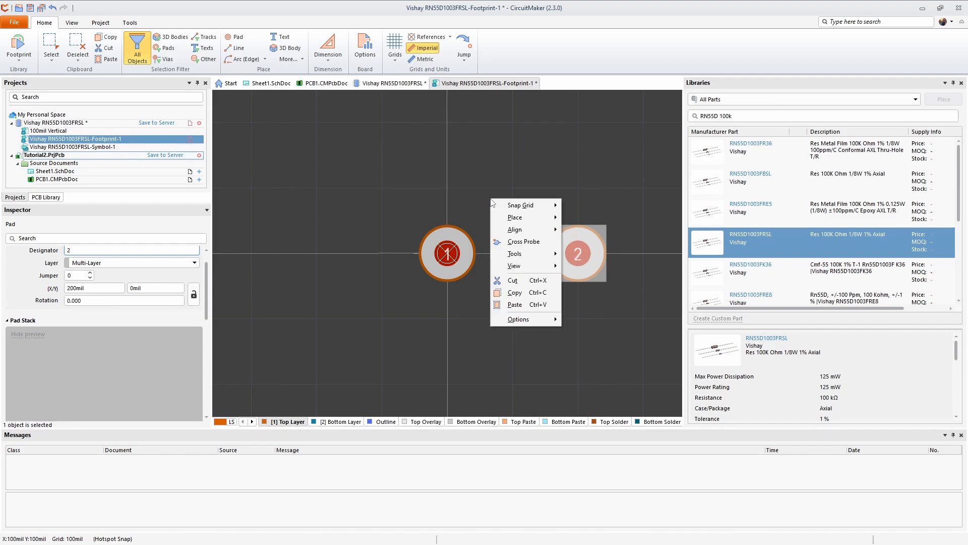
mouse_move(517, 218)
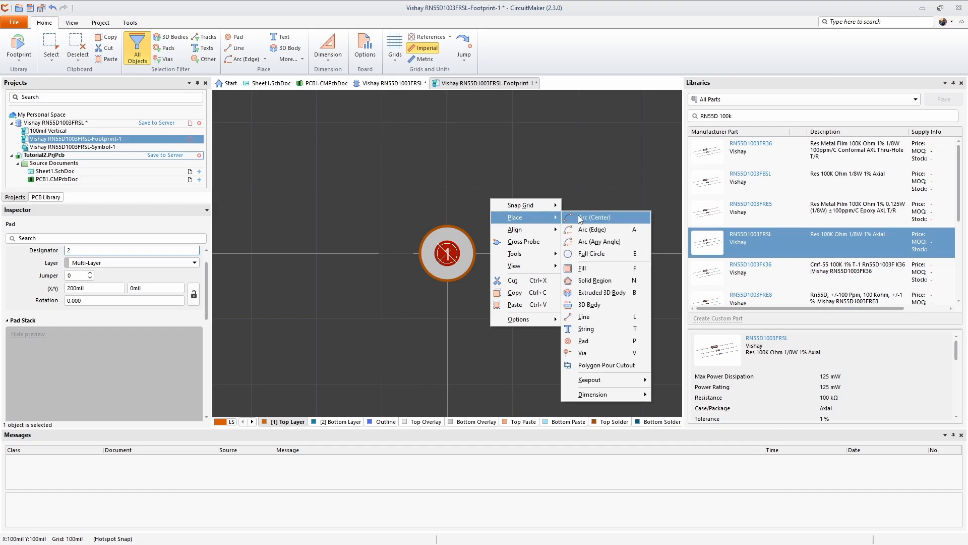
left_click(597, 306)
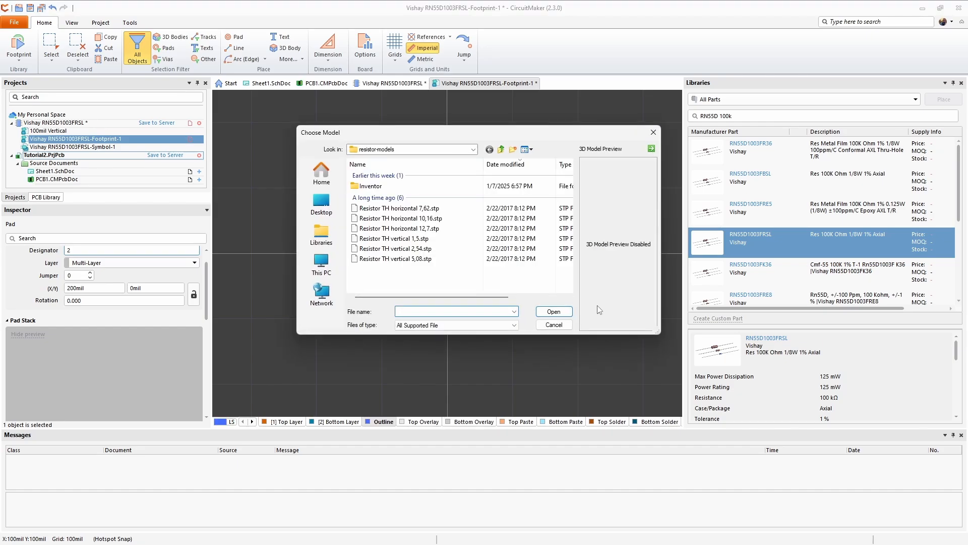
left_click(422, 260)
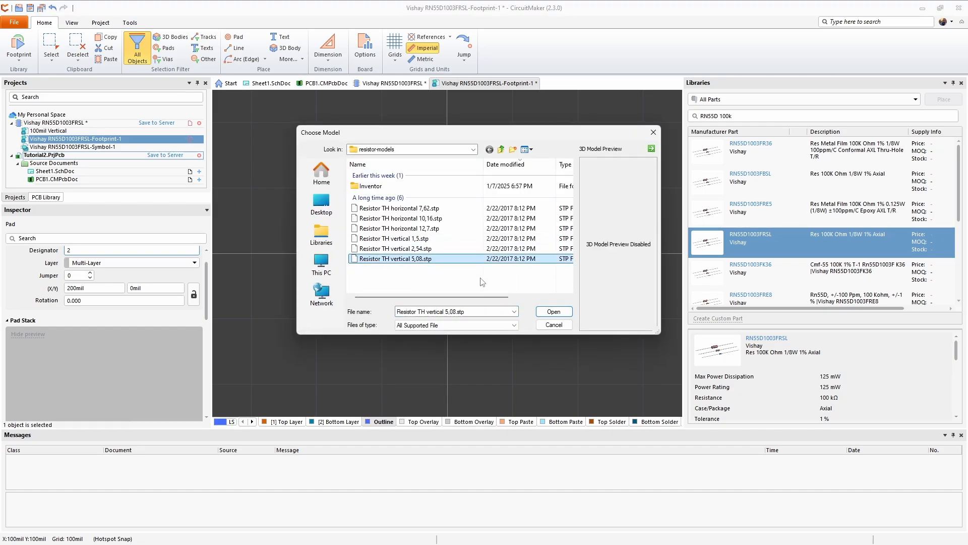
left_click(553, 312)
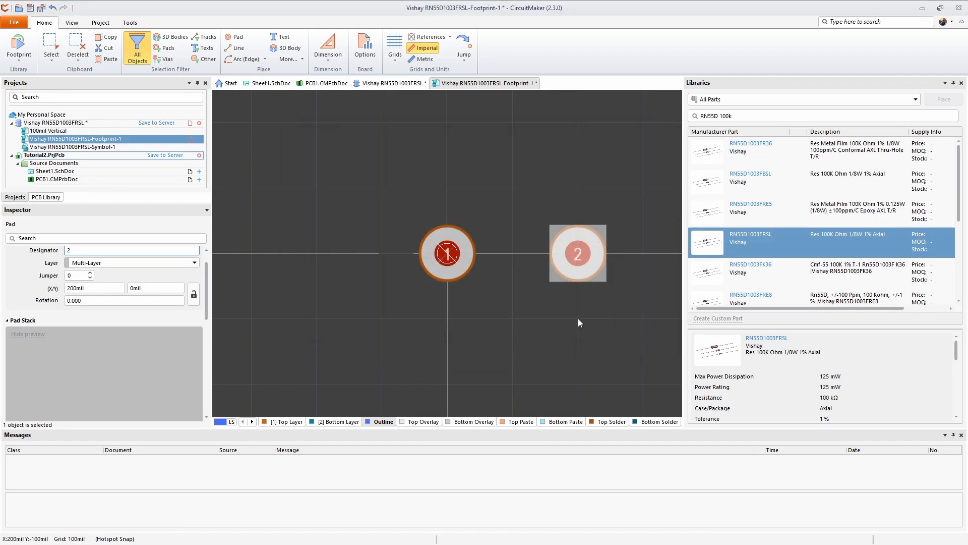
left_click(447, 255)
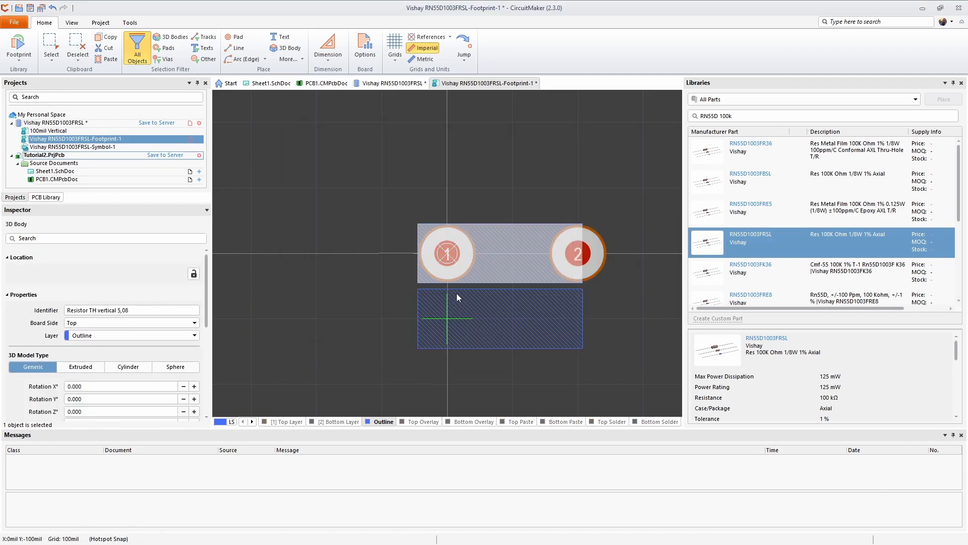
key("Escape")
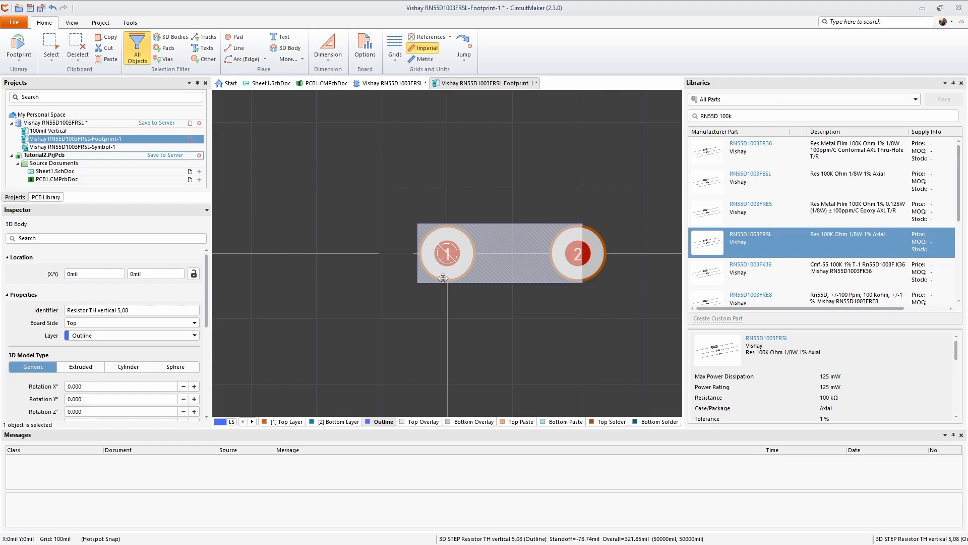
- Inspect the 5,08 resistor model's fit in the 200 mil spaced pads from an angle in 3D, and return to the 2D view
key("3")
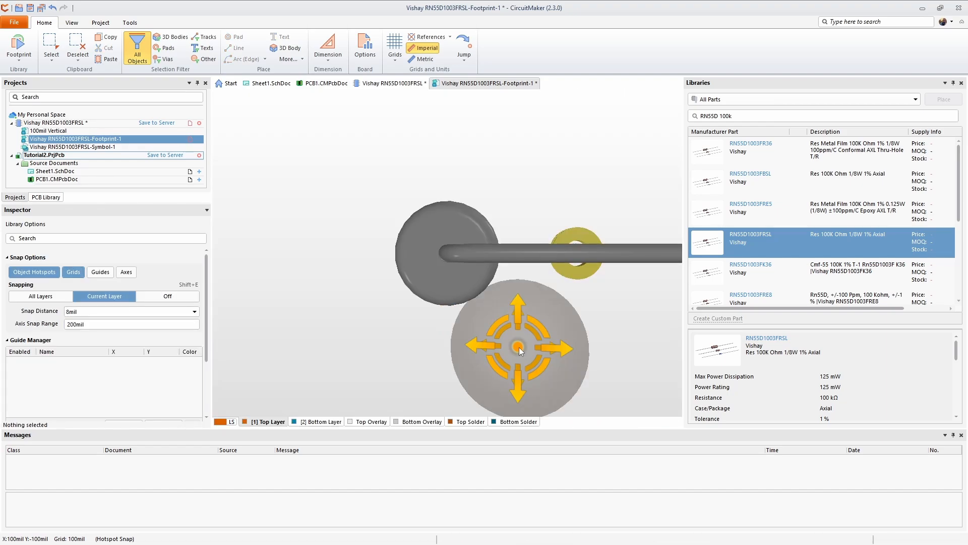
right_click_drag(534, 344, 509, 248, "shift")
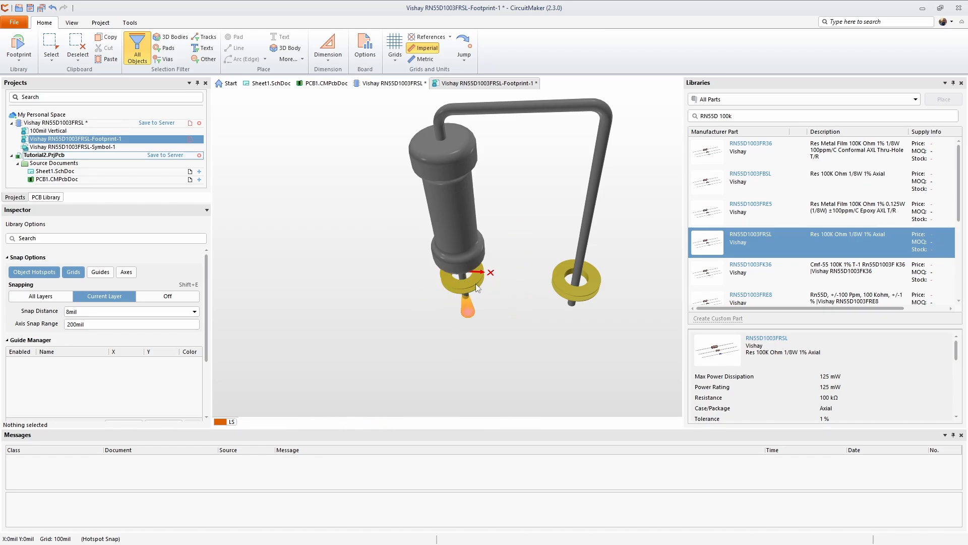
key("2")
scroll(420, 241, "up", 5, "ctrl")
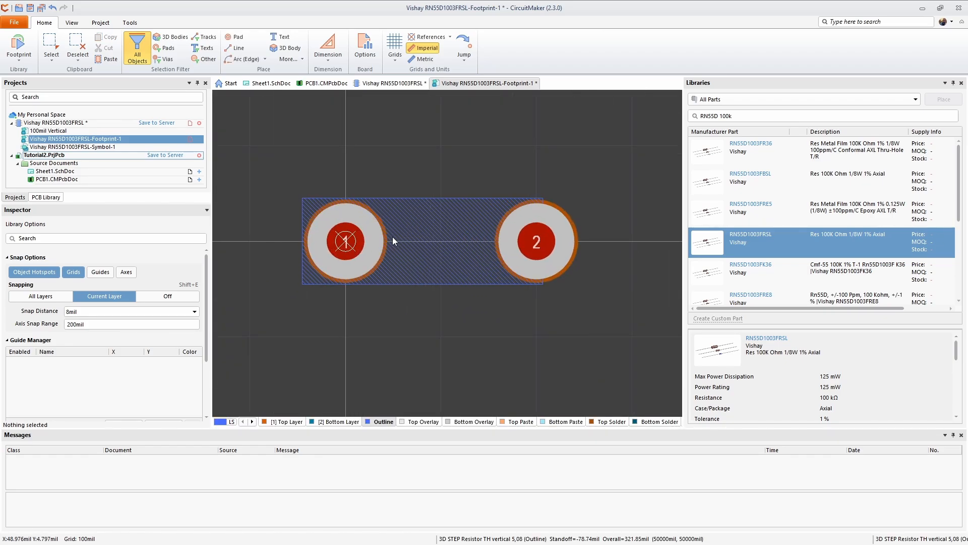
- Set the grid to 5 mil and draw a quarter arc of 50 mil radius around pad 1, centred on the origin
left_click(395, 49)
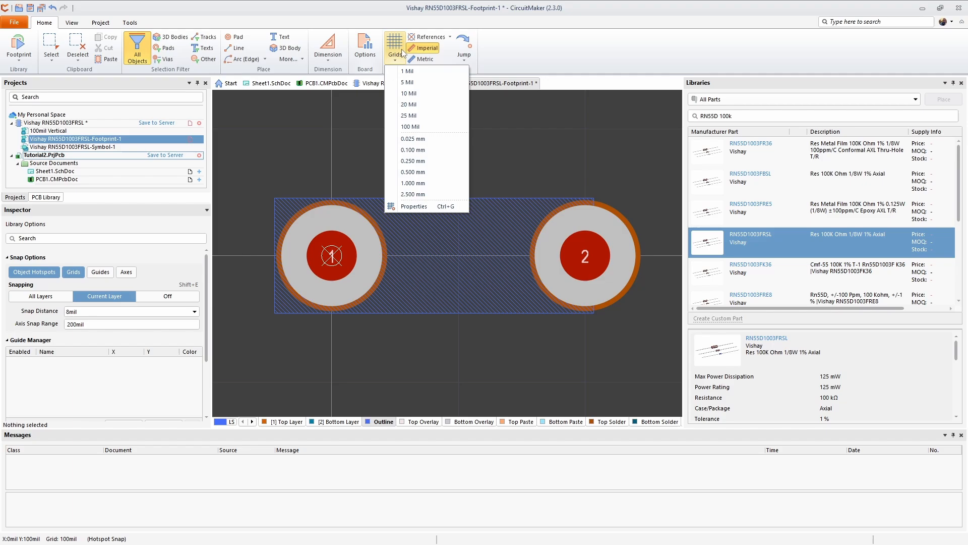
left_click(398, 83)
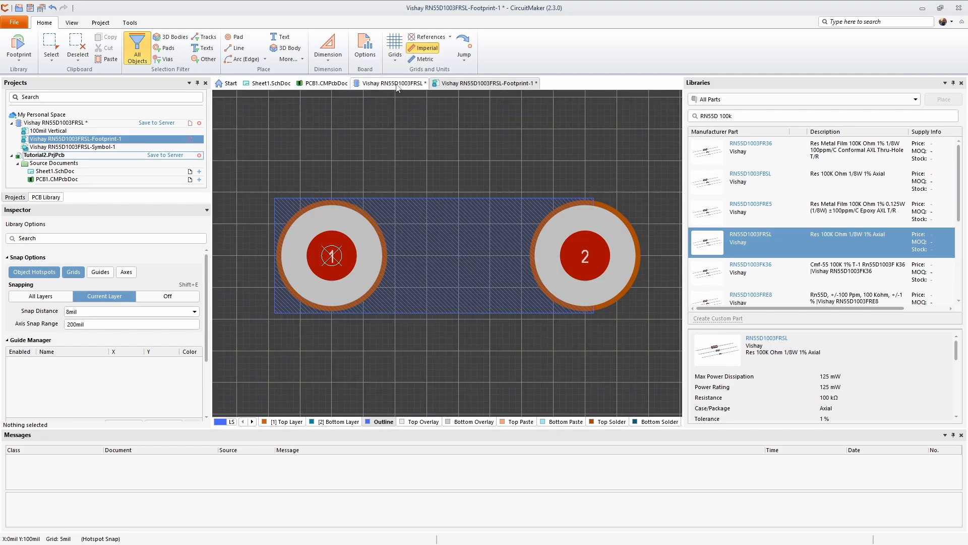
left_click(229, 61)
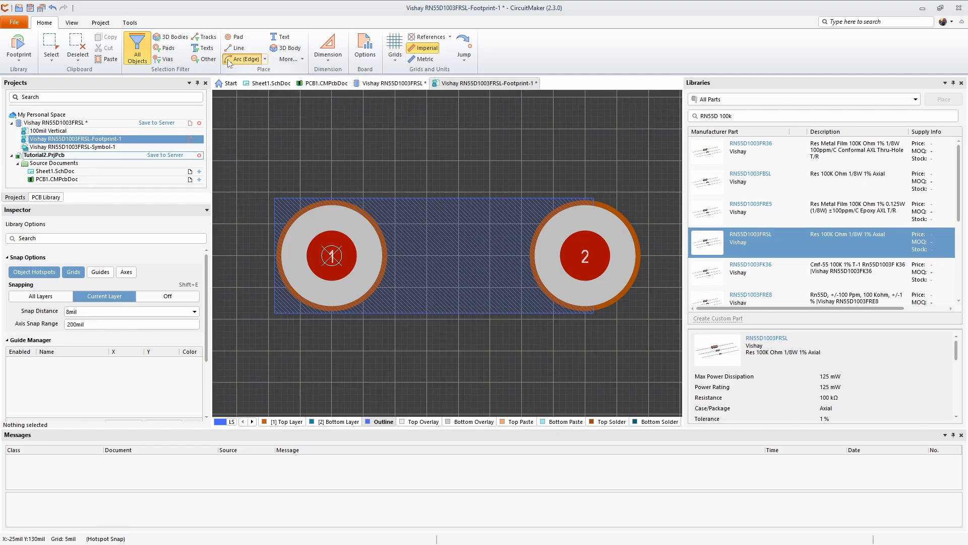
left_click(332, 192)
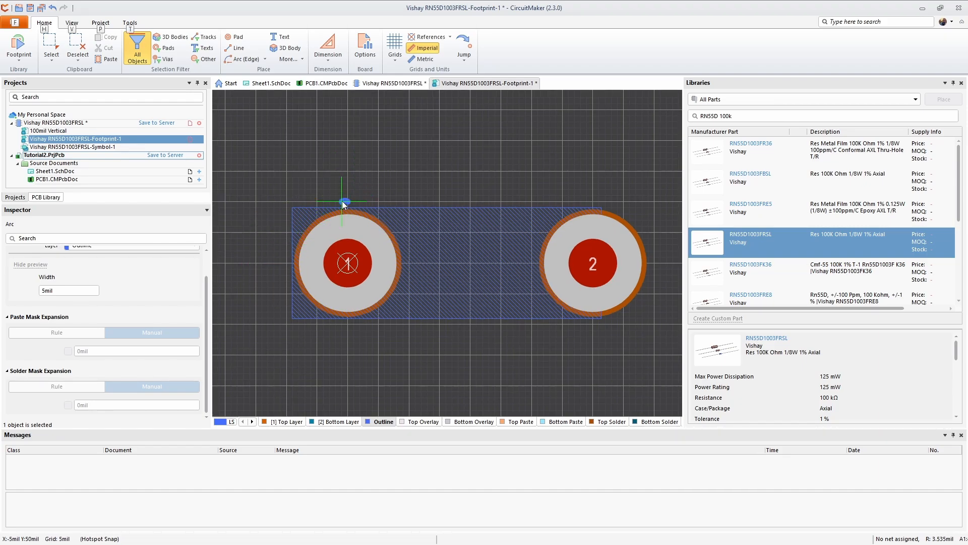
key("alt")
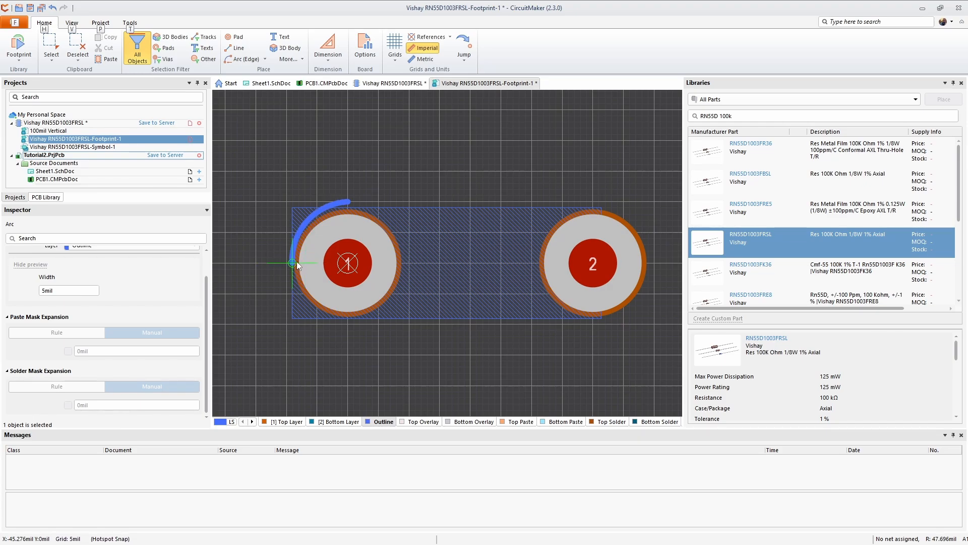
mouse_move(297, 263)
left_mouse_down()
mouse_move(285, 253)
mouse_move(275, 260)
mouse_move(286, 264)
left_mouse_up()
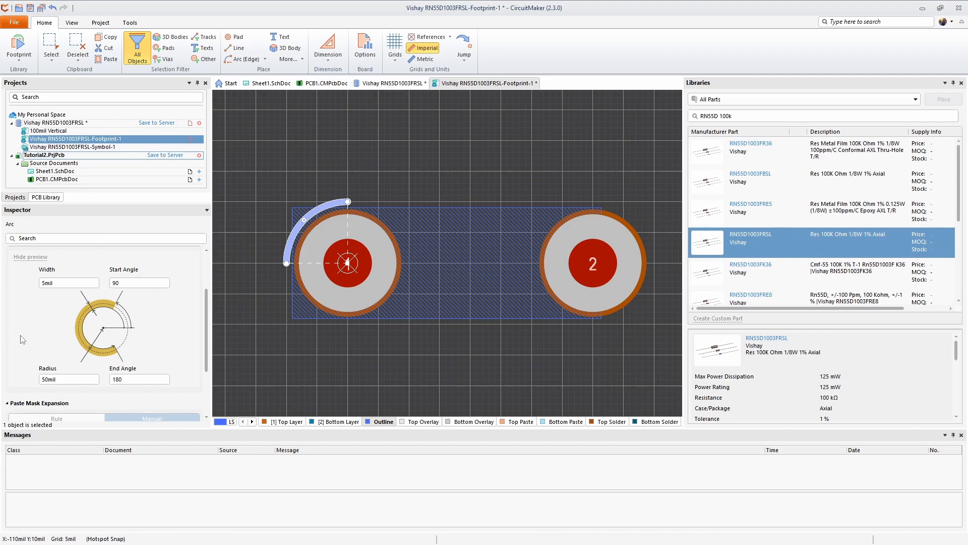
- Move the arc around pad 1 to the Top Overlay layer, with a start angle of 30 and an end angle of 330
scroll(25, 334, "down", 3)
scroll(29, 346, "up", 3)
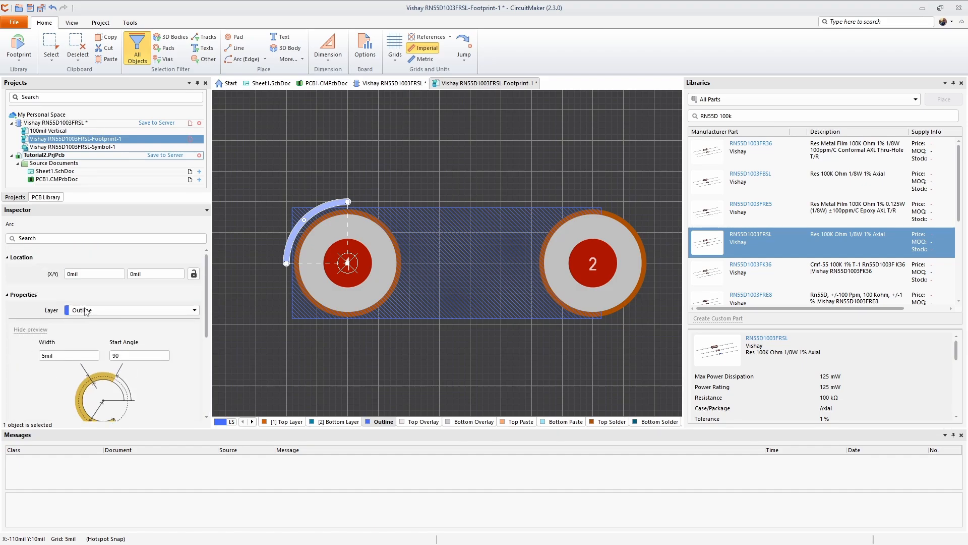
left_click(87, 311)
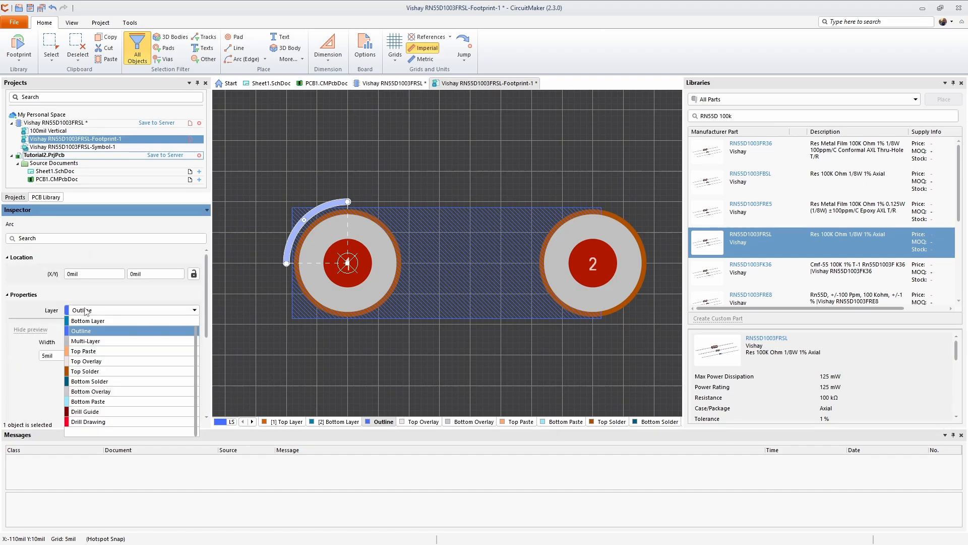
left_click(84, 362)
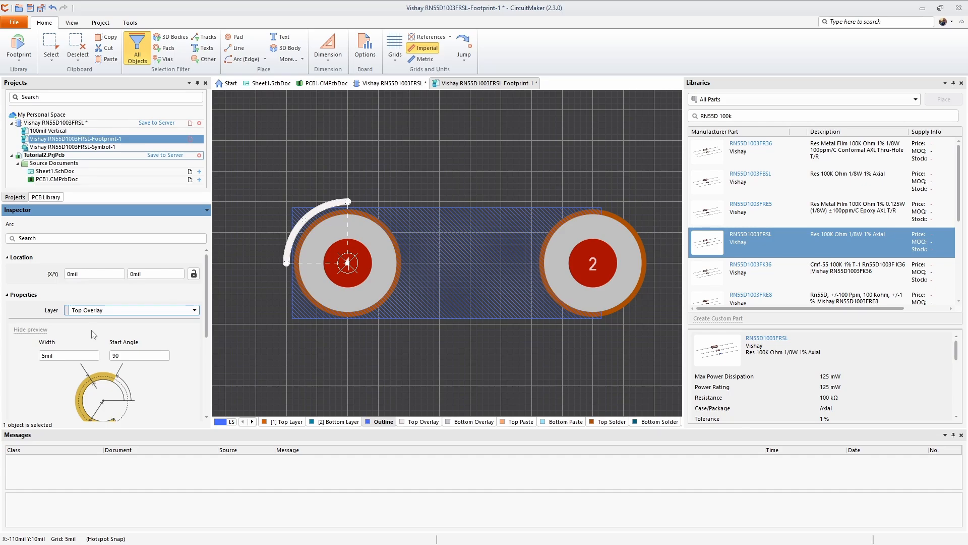
left_click(133, 356)
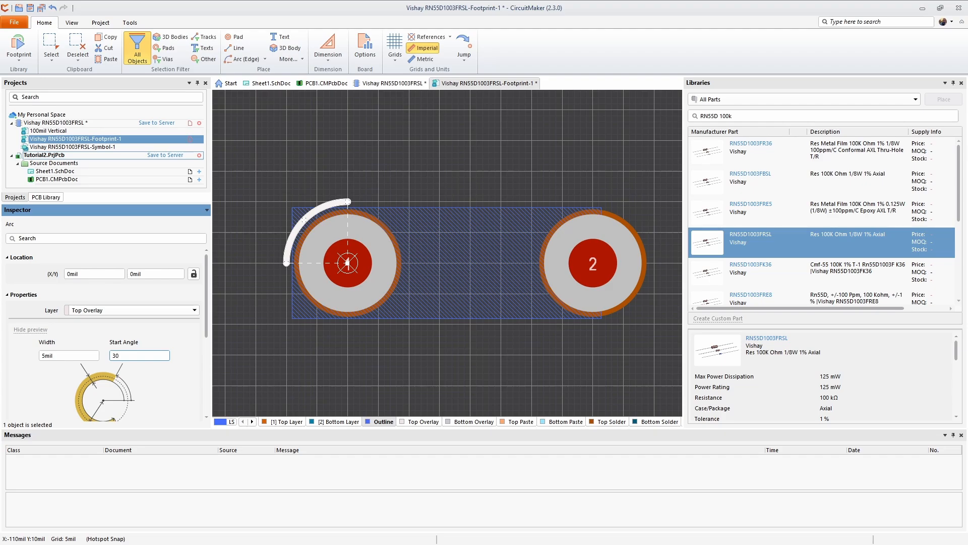
scroll(182, 388, "down", 3)
left_click(131, 379)
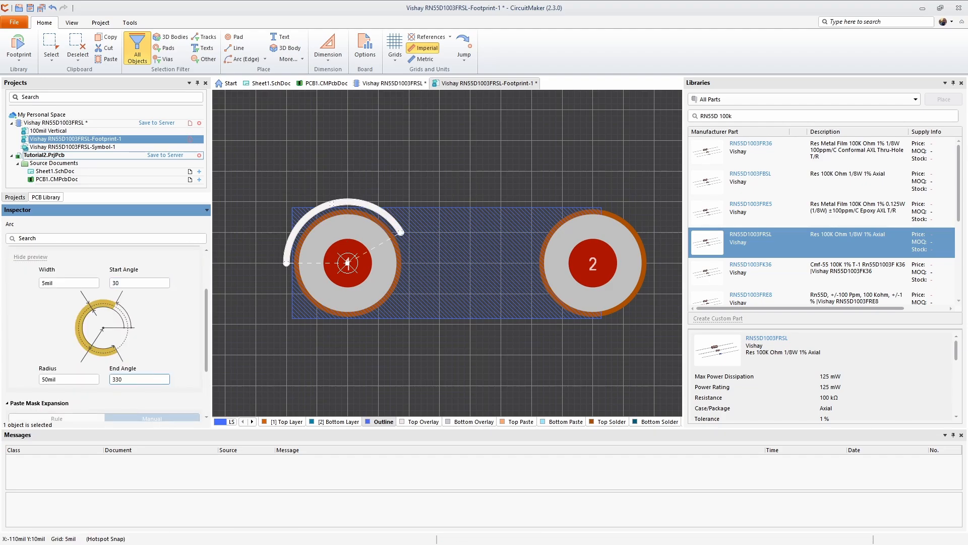
type("330")
key("Return")
left_click(506, 371)
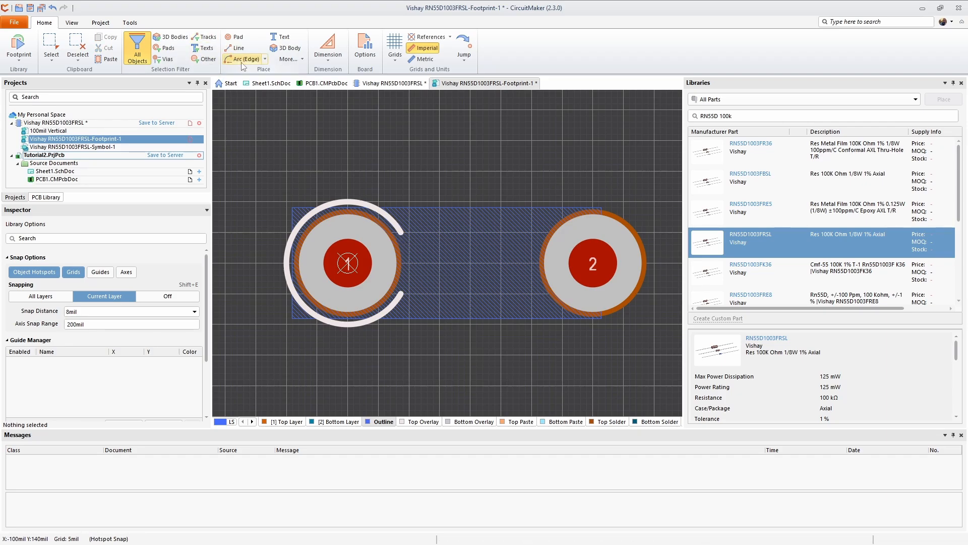
- Draw two horizontal 5 mil lines on Top Overlay from the arc's ends towards pad 2, at Y 25 mil and Y -25 mil
left_click(422, 422)
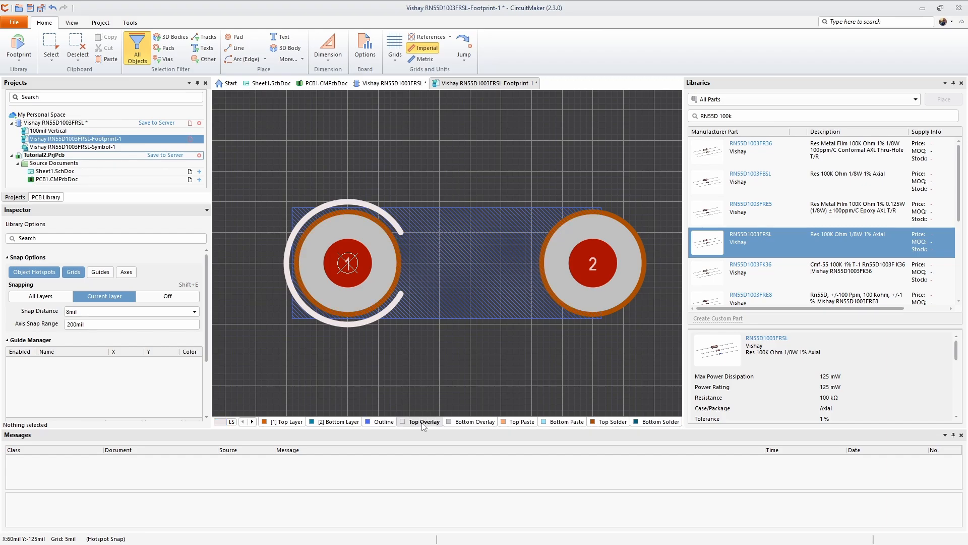
left_click(237, 49)
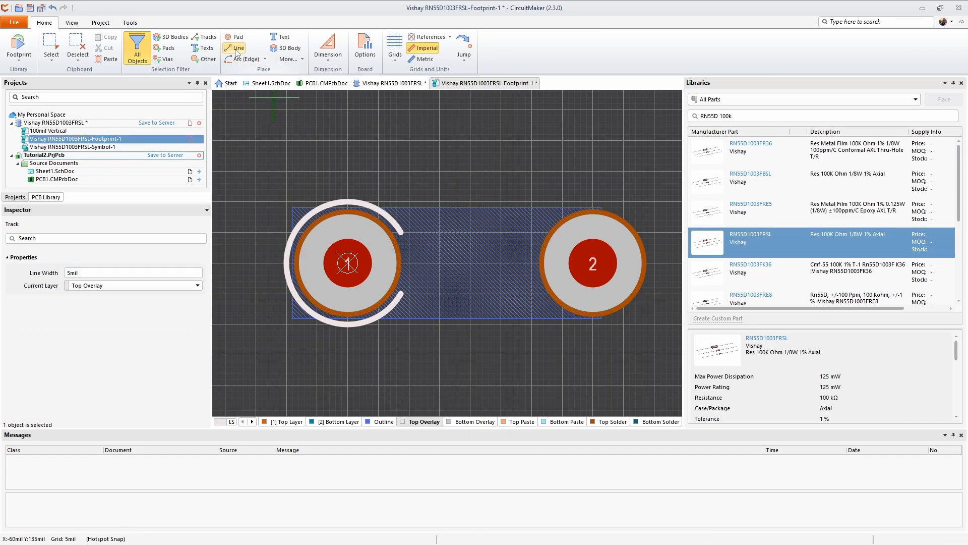
left_click(404, 232)
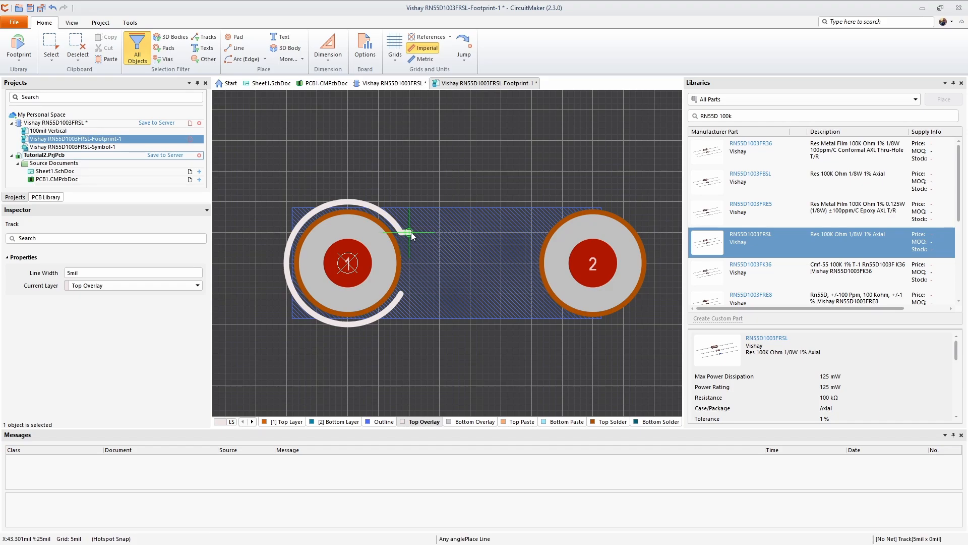
left_click(540, 233)
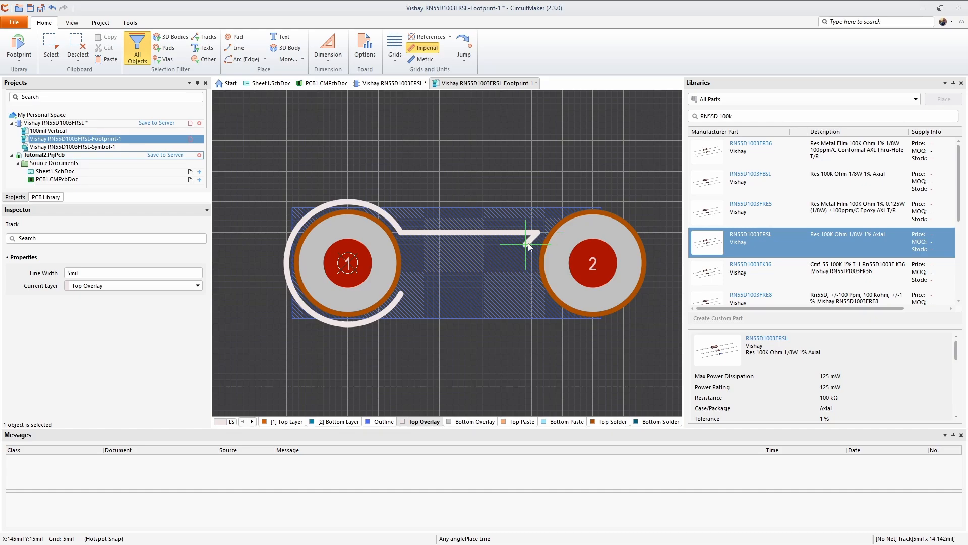
right_click(527, 247)
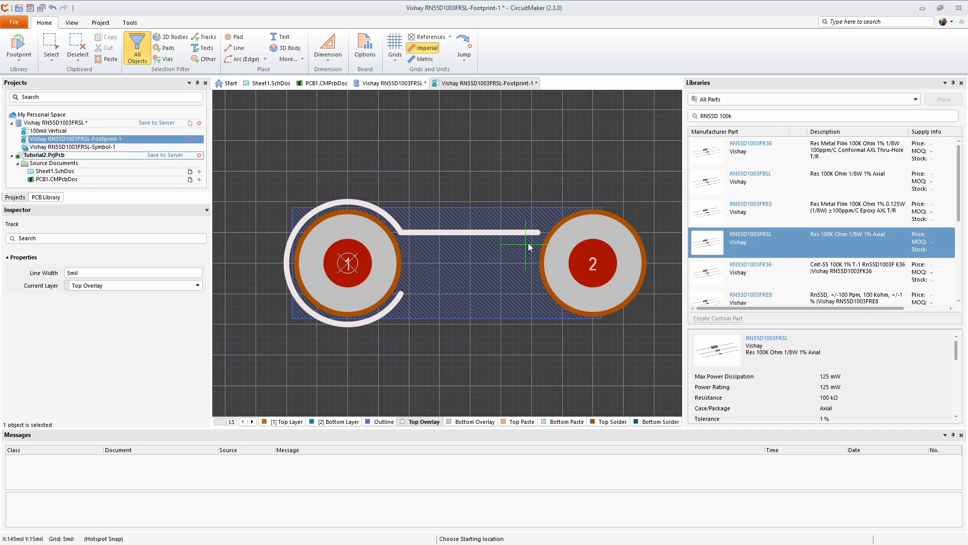
left_click(538, 296)
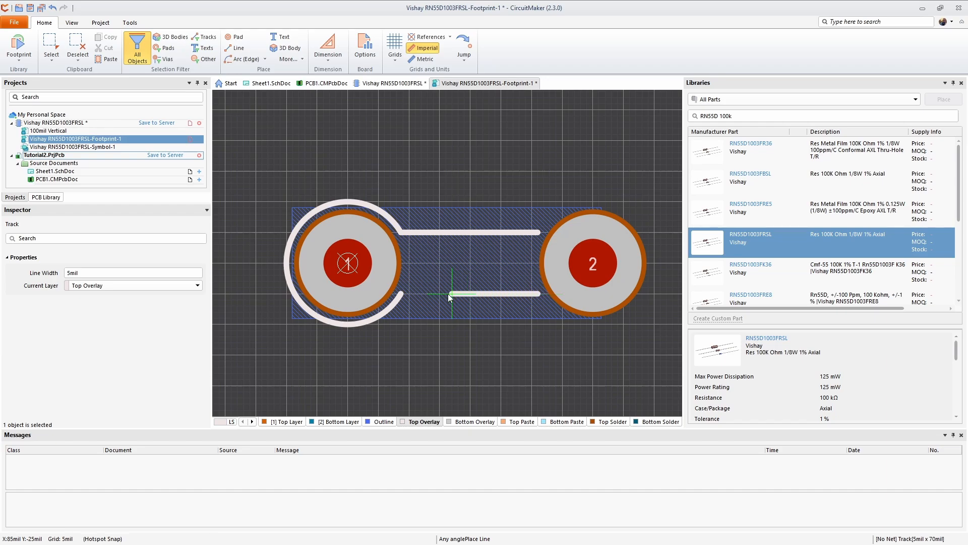
left_click(401, 294)
right_click(401, 295)
right_click(401, 294)
right_click_drag(481, 367, 467, 350)
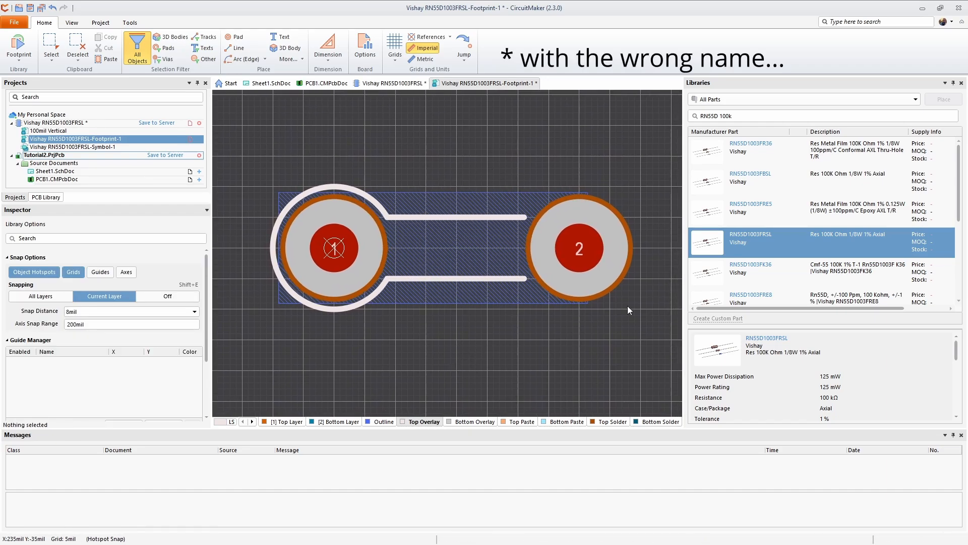
- Save all documents and close the Vishay RN55D1003FRSL-Footprint-1 document
left_click(42, 8)
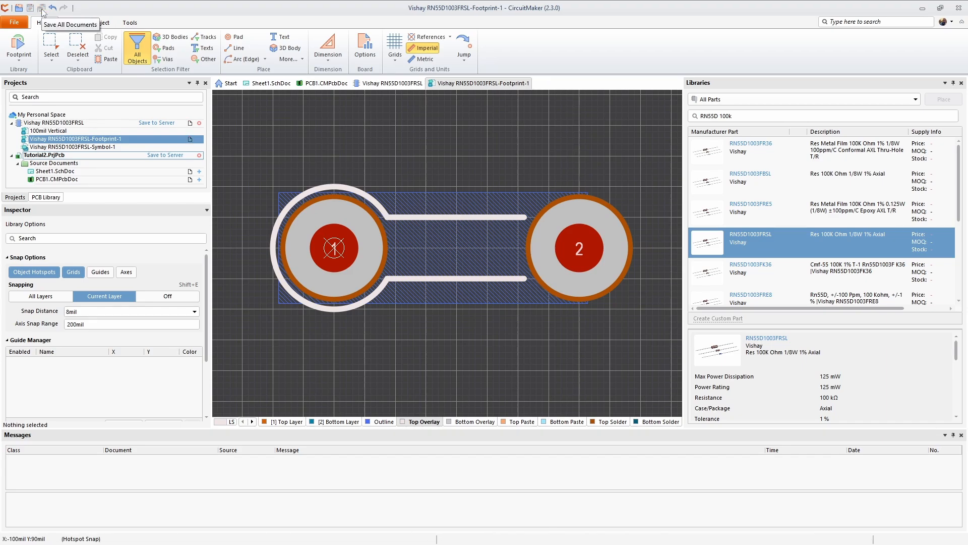
right_click(463, 84)
left_click(480, 92)
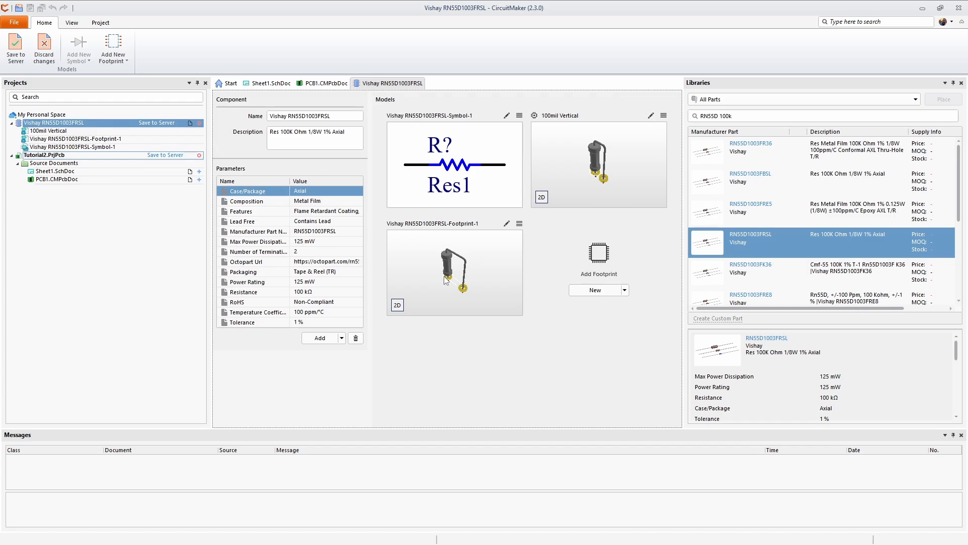
- Check the downloaded horizontal resistor STP files, and add a new footprint to the component with a 100 mil grid
left_click_drag(967, 126, 479, 107)
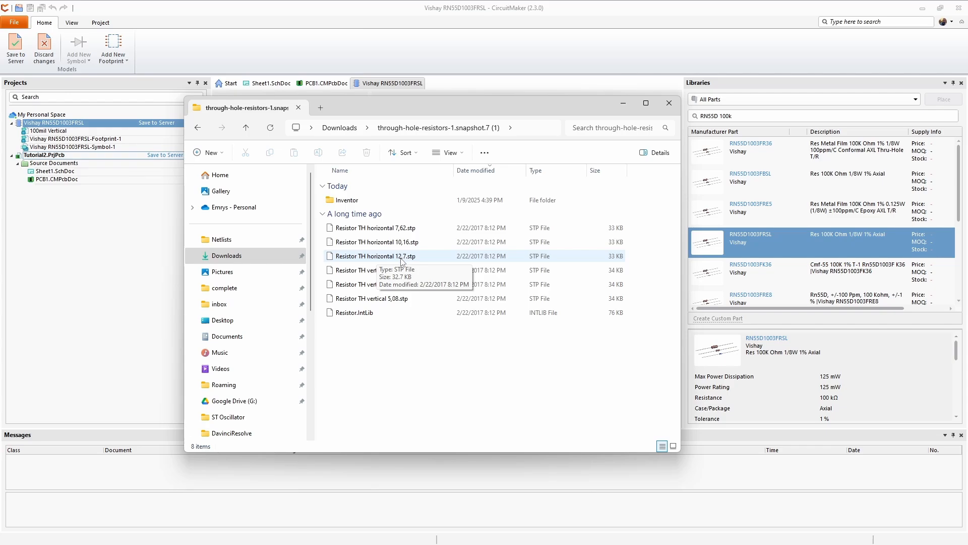
left_click_drag(446, 110, 967, 109)
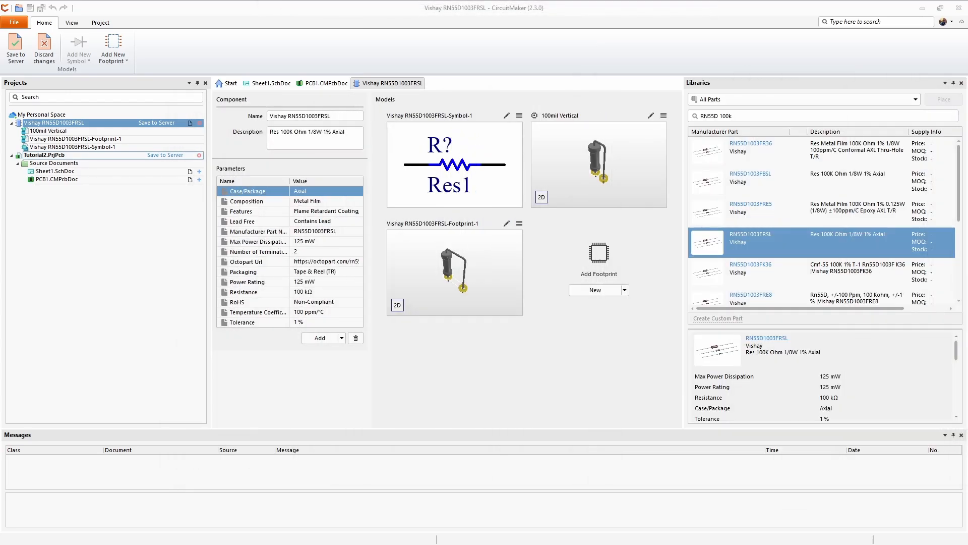
left_click(599, 292)
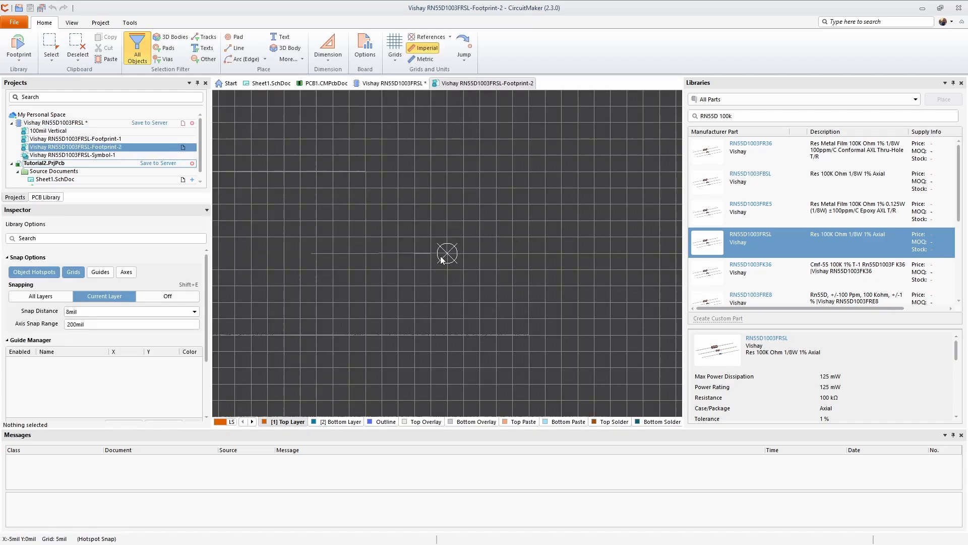
left_click(396, 47)
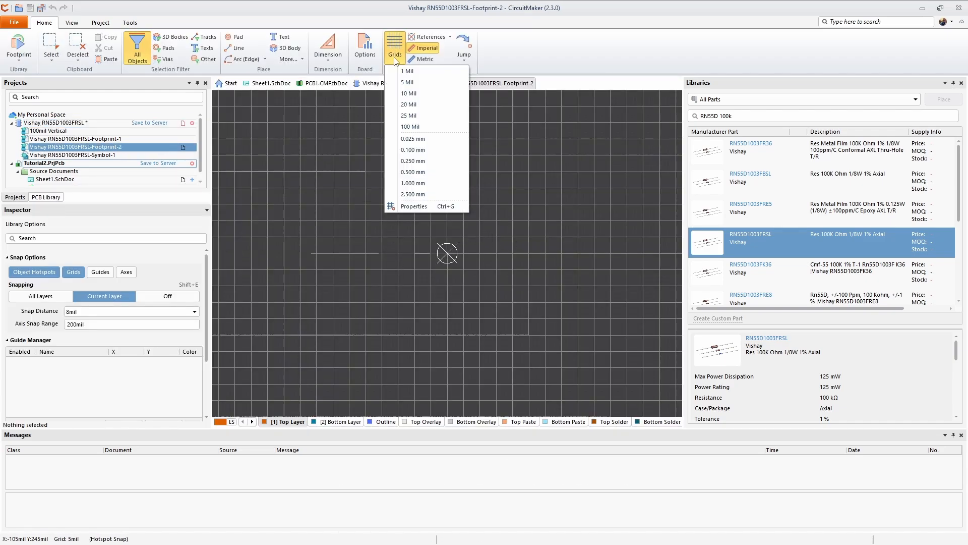
left_click(408, 132)
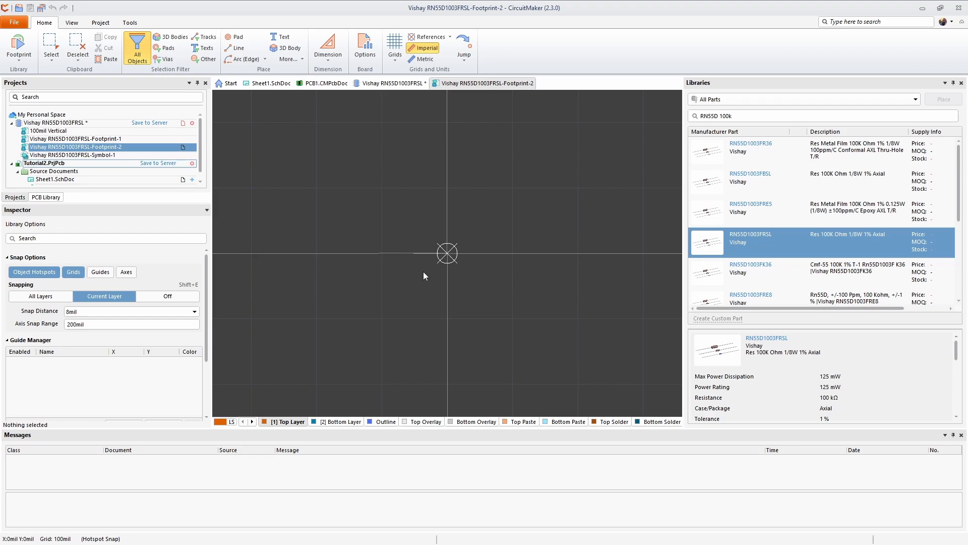
- Place through-hole pad 1 at the origin and pad 2 at (400, 0) mil in the new footprint
scroll(389, 262, "down", 4)
scroll(427, 246, "up", 3)
key("p")
key("p")
key("Tab")
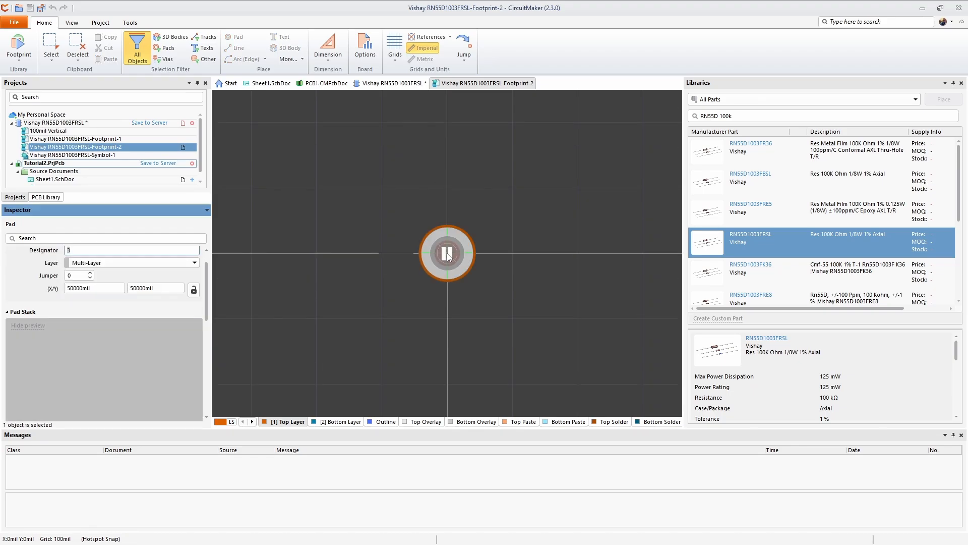
type("11")
left_click(447, 254)
left_click(447, 254)
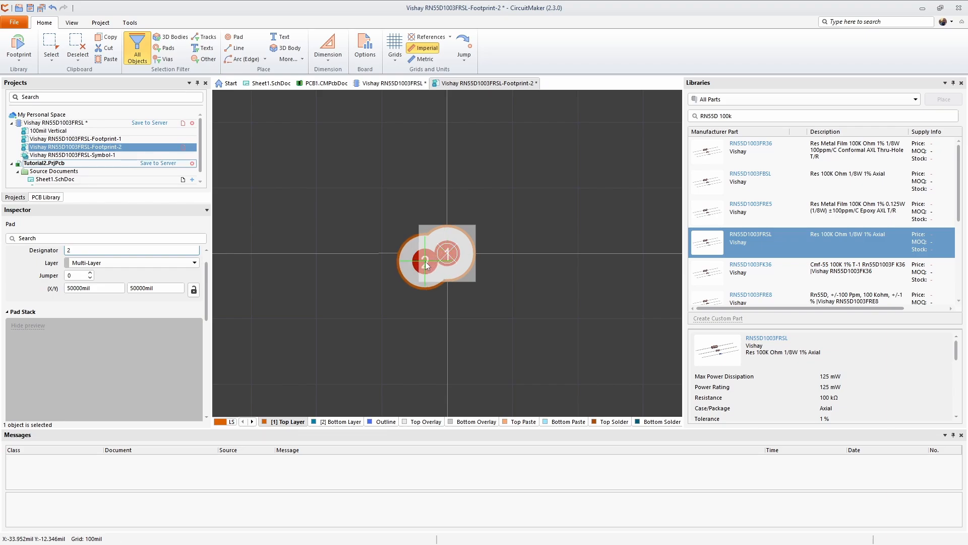
scroll(384, 255, "down", 2, "ctrl")
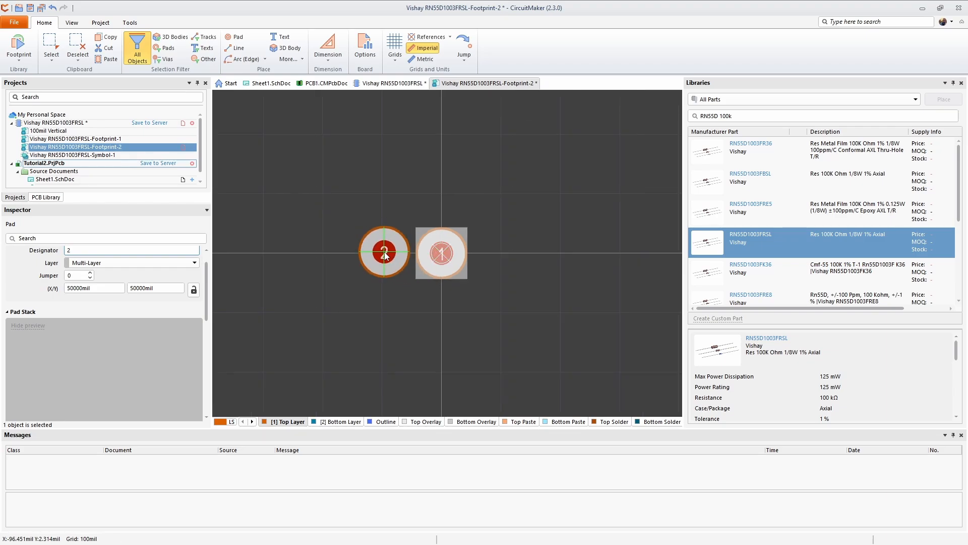
scroll(384, 255, "down", 1, "ctrl")
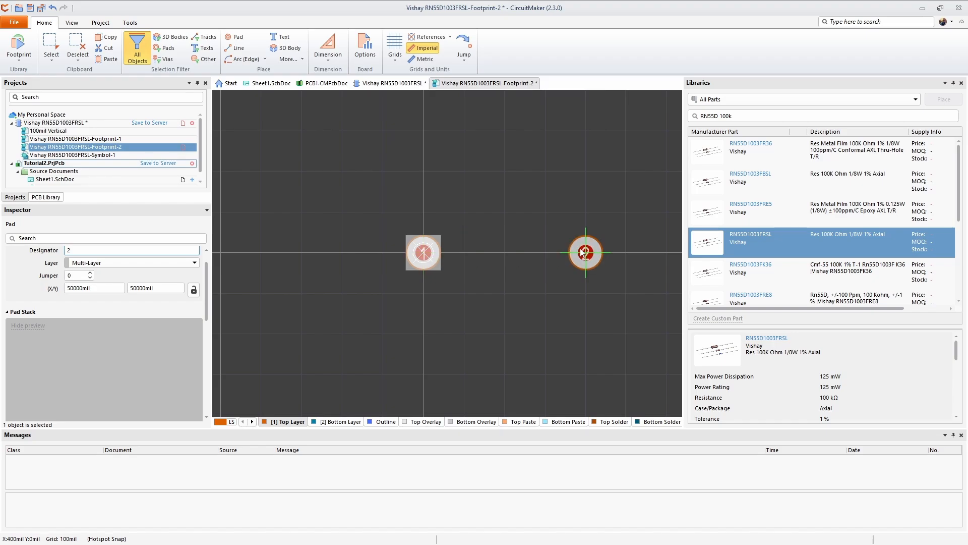
left_click(588, 257)
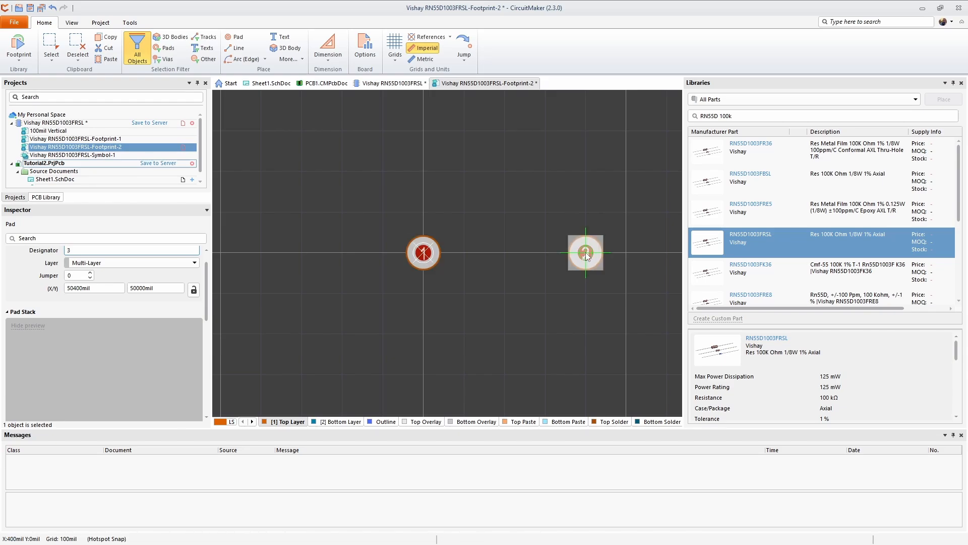
key("Escape")
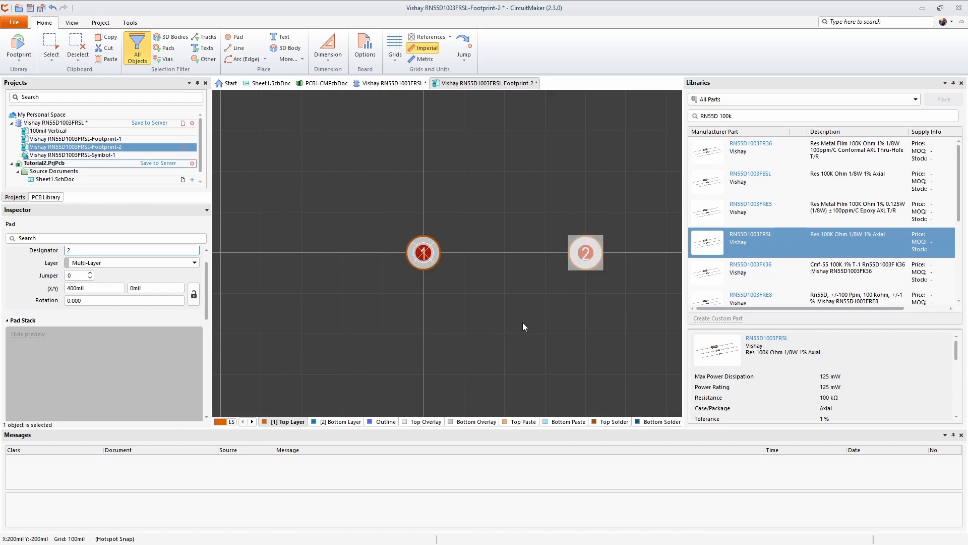
- Place the 3D body Resistor TH horizontal 10,16.stp at the centre of pad 1, spanning to pad 2
right_click(483, 304)
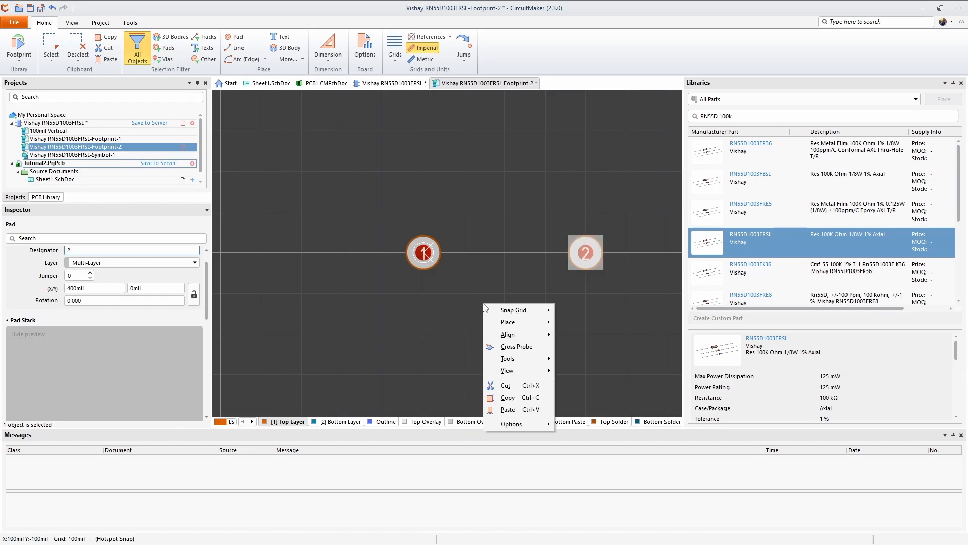
mouse_move(509, 322)
left_click(601, 410)
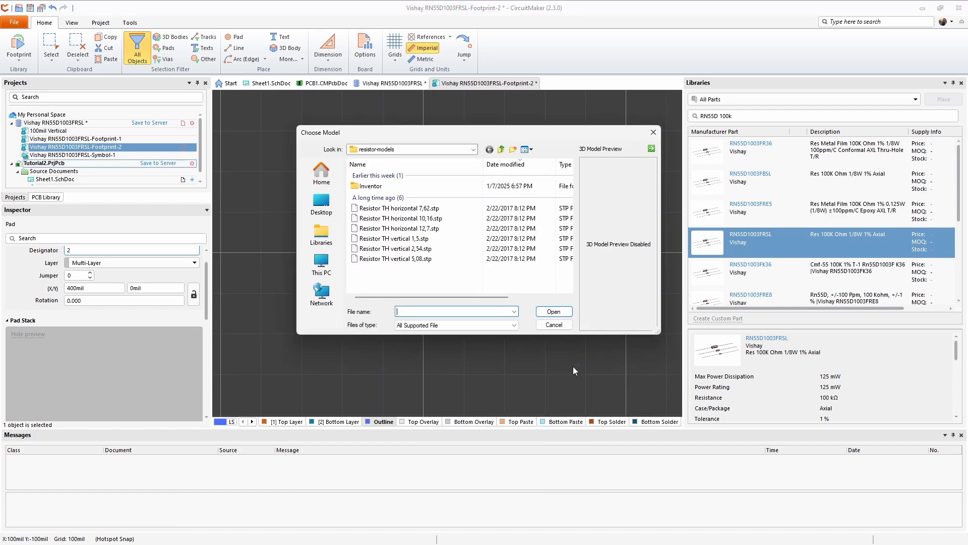
left_click(428, 219)
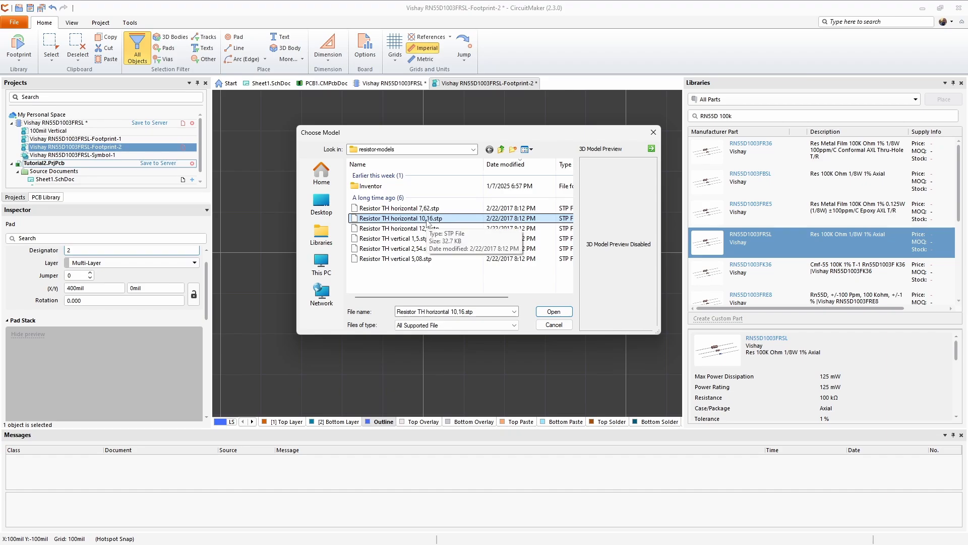
left_click(564, 313)
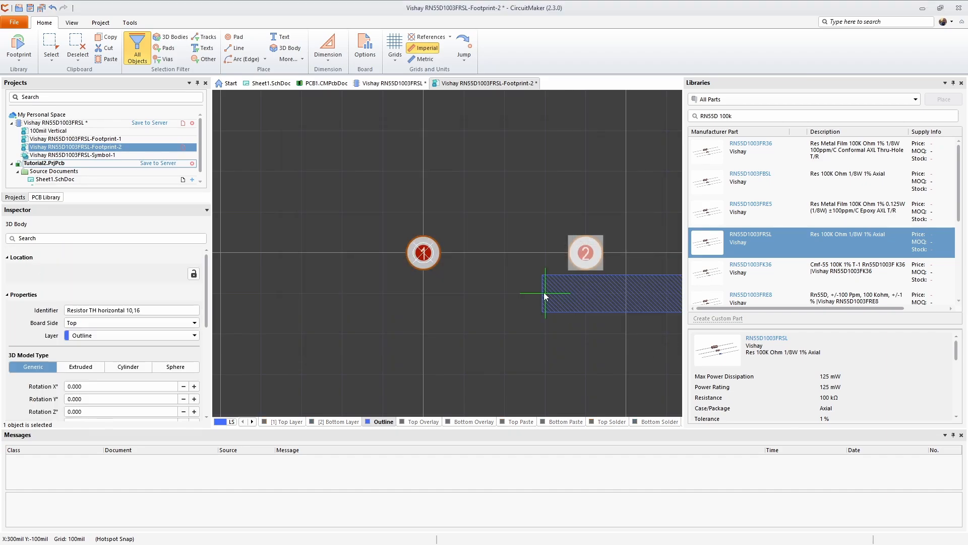
left_click(424, 256)
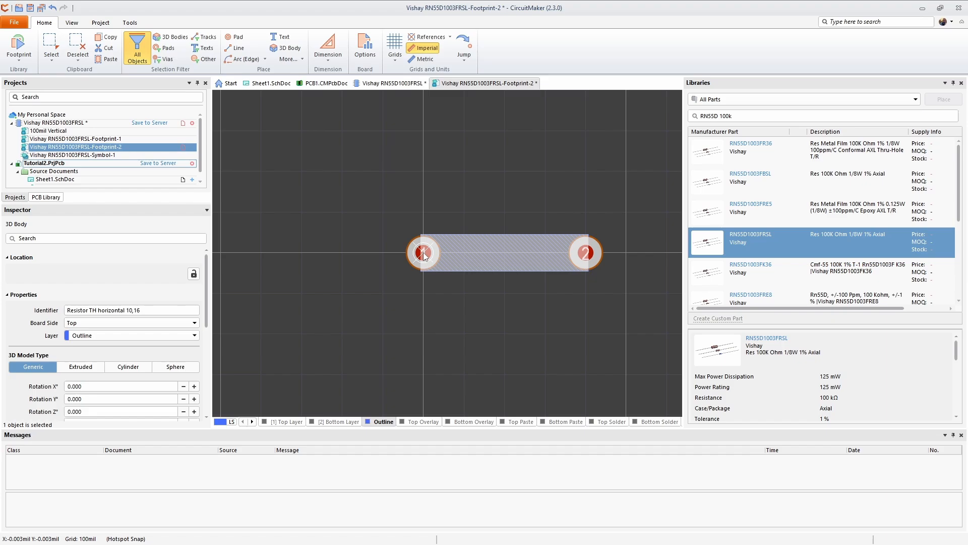
right_click(419, 323)
left_click(451, 337)
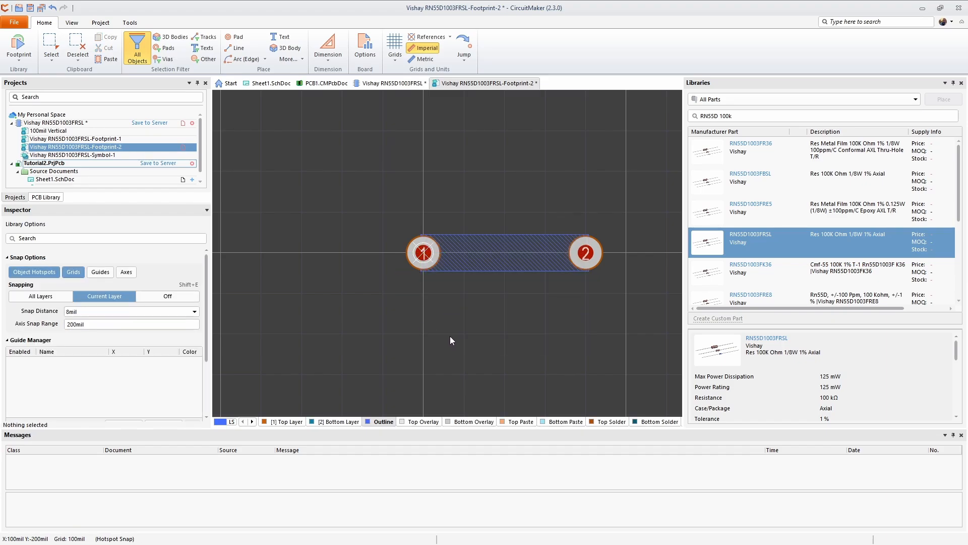
- Check the fit of the resistor body and its leads on the pads in 3D, and return to the 2D view
key("3")
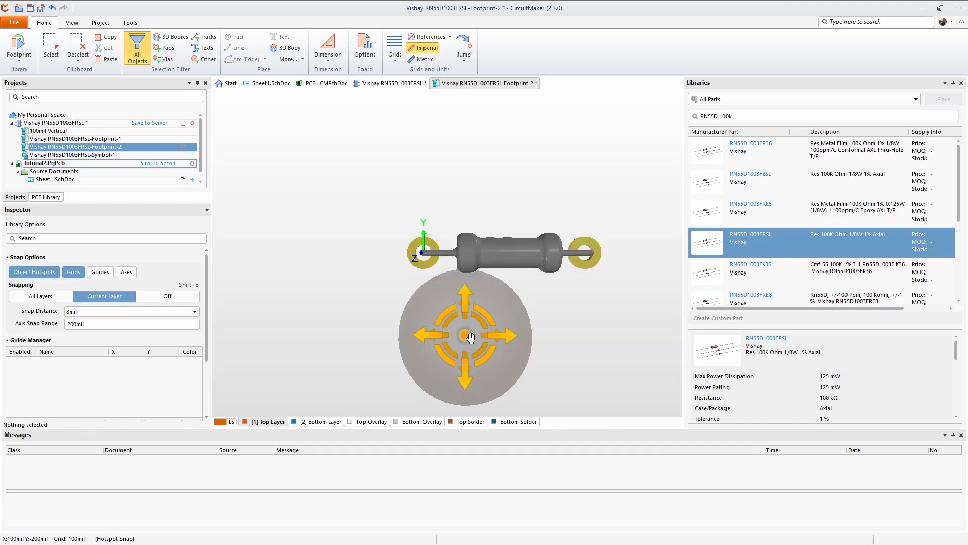
right_click_drag(451, 335, 423, 297, "shift")
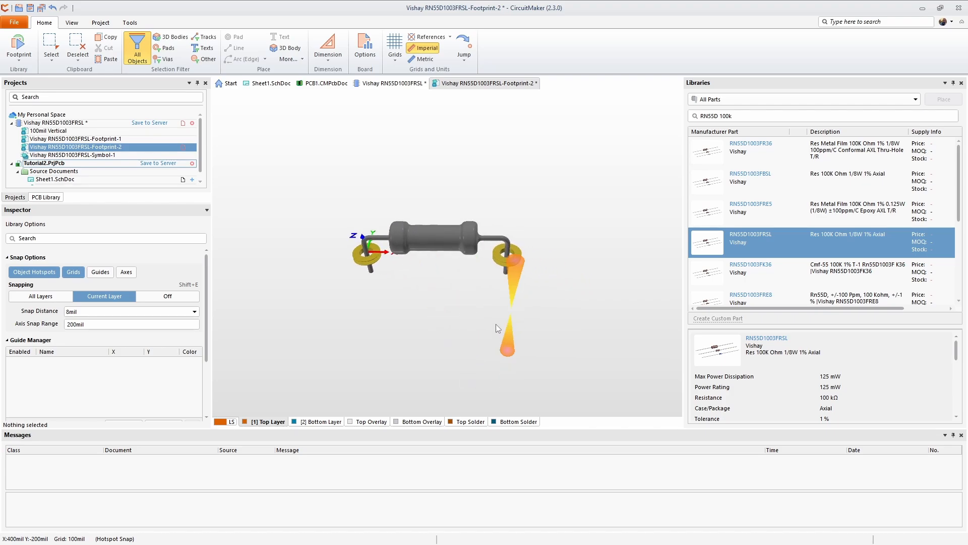
key("2")
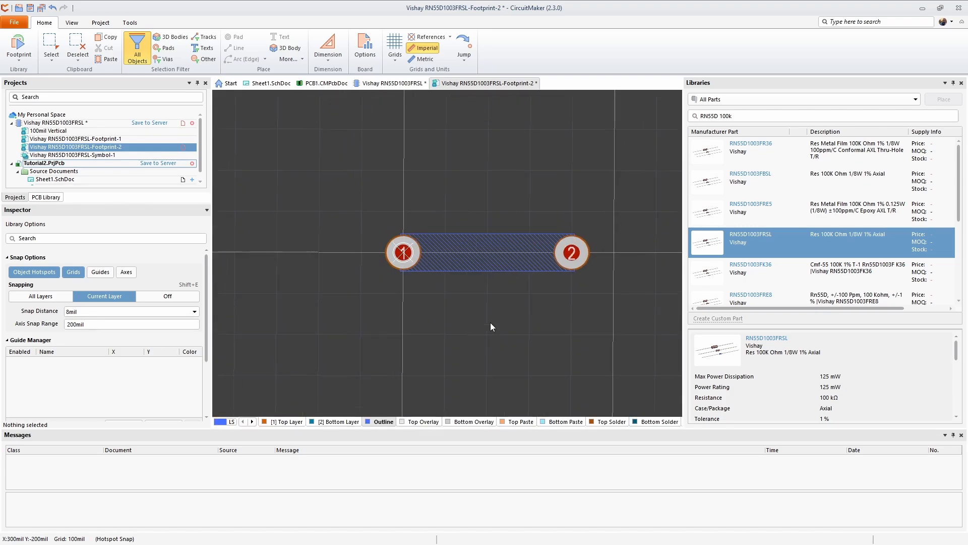
right_click_drag(531, 317, 484, 338)
scroll(444, 277, "up", 5, "ctrl")
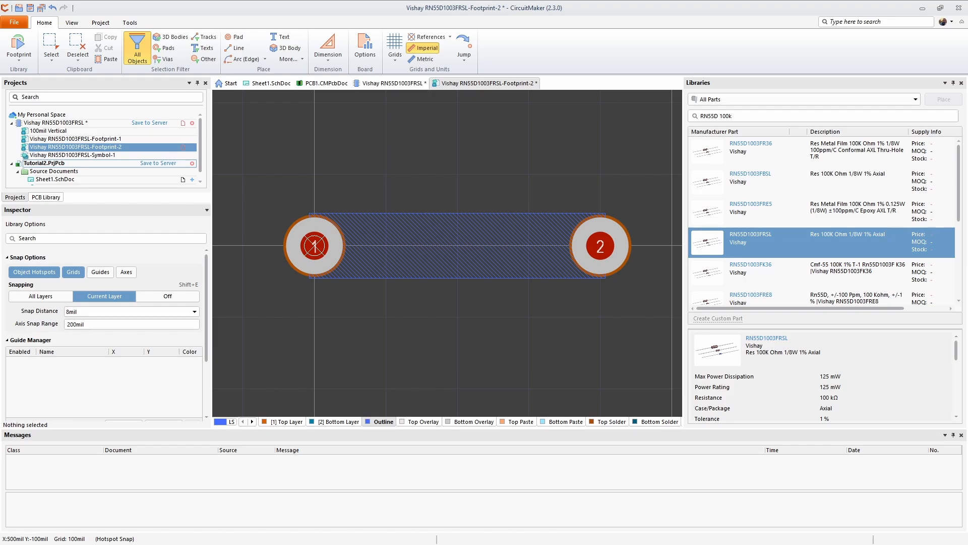
- Look up body dimensions A and B in the cmfmil.pdf datasheet and return to the footprint
key("alt+Tab")
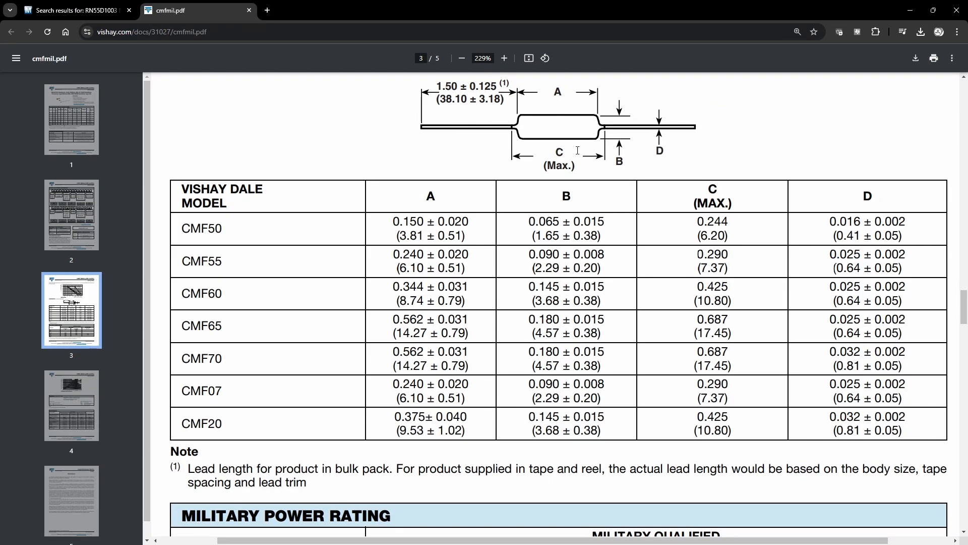
double_click(557, 93)
double_click(624, 162)
left_click(493, 245)
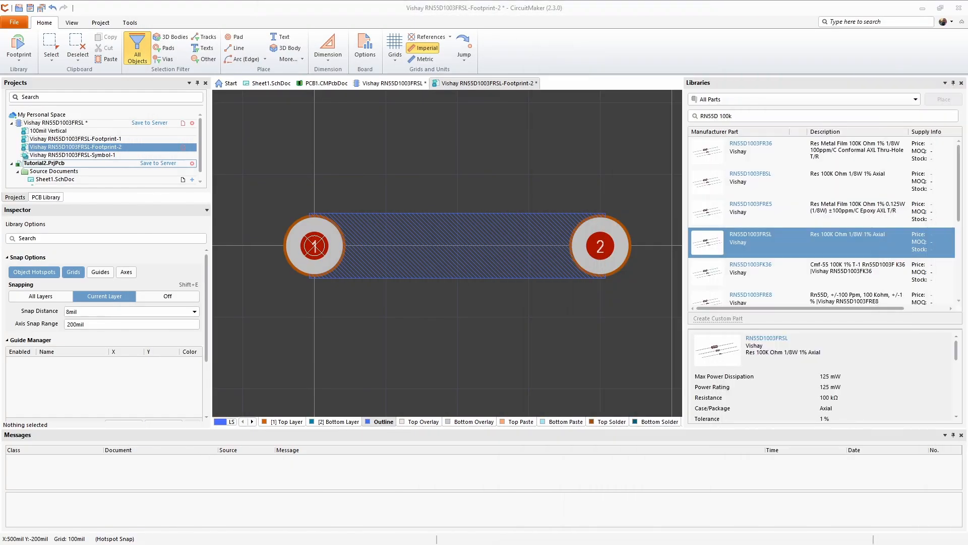
- Set the grid to 10 mil and make Top Overlay the active layer
left_click(396, 58)
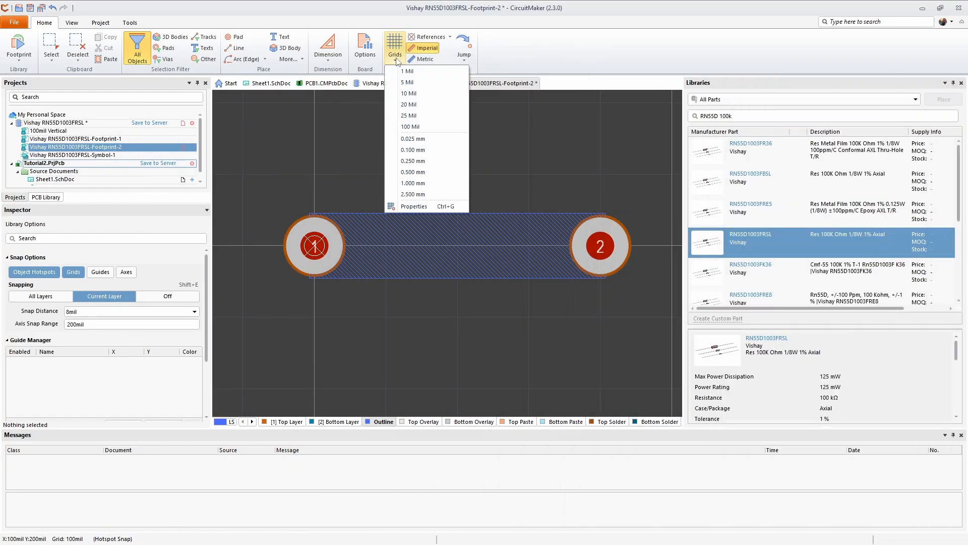
left_click(396, 93)
scroll(409, 242, "up", 4, "ctrl")
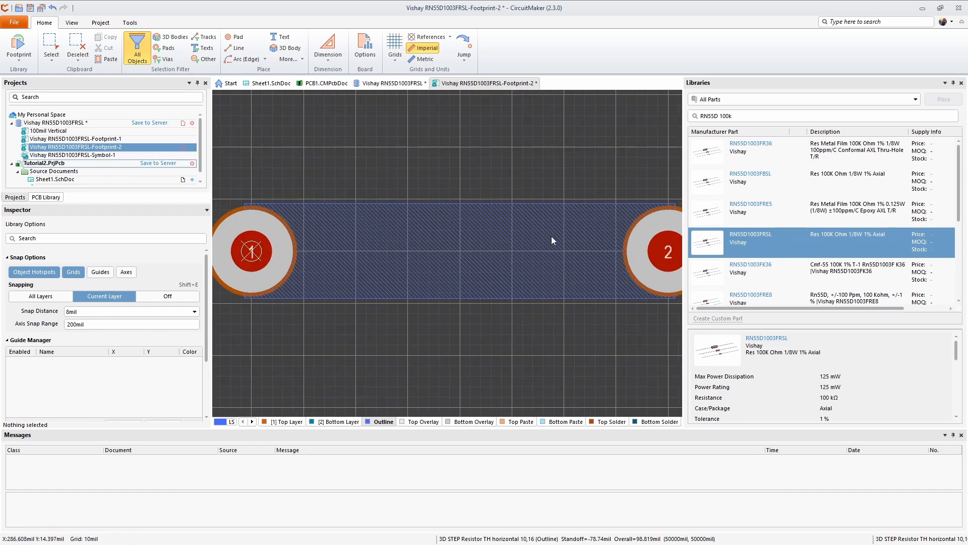
scroll(506, 246, "up", 2, "ctrl")
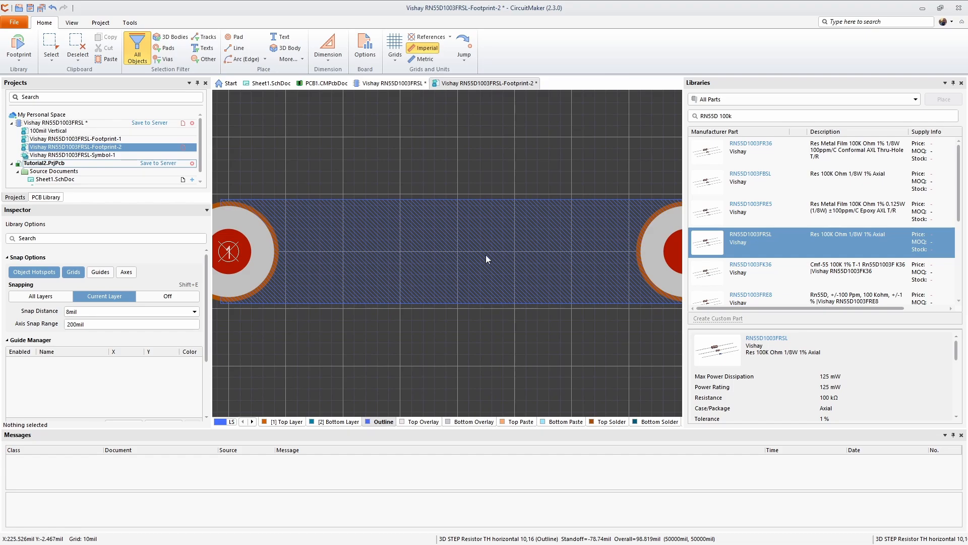
right_click_drag(437, 341, 423, 349)
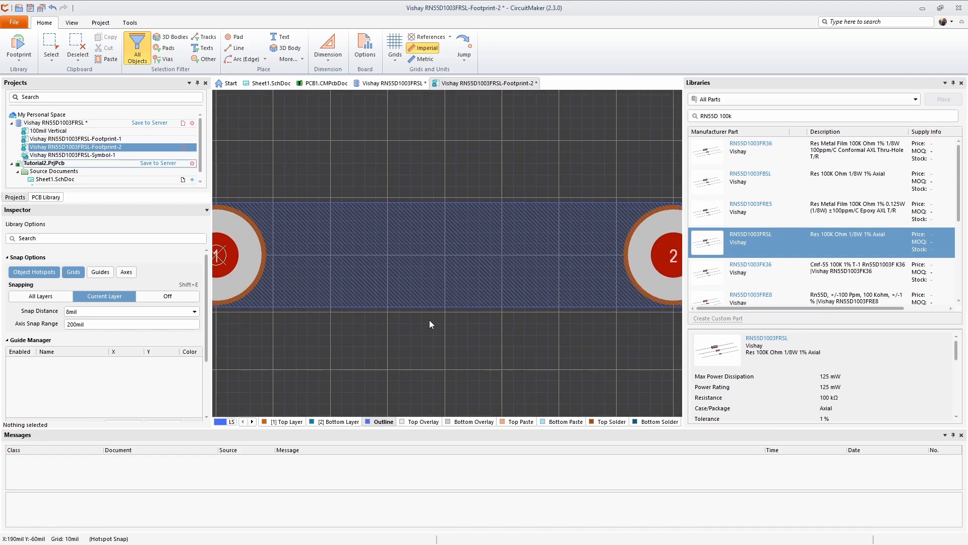
left_click(418, 422)
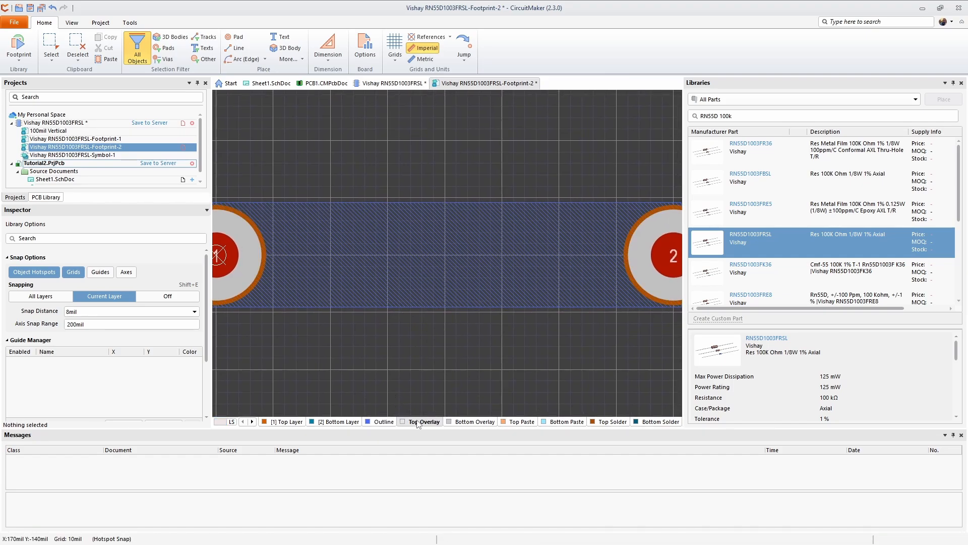
- Draw two 120 mil horizontal guide lines above the body, from (200, 100) mil to (80, 100) and to (320, 100) mil
left_click(236, 48)
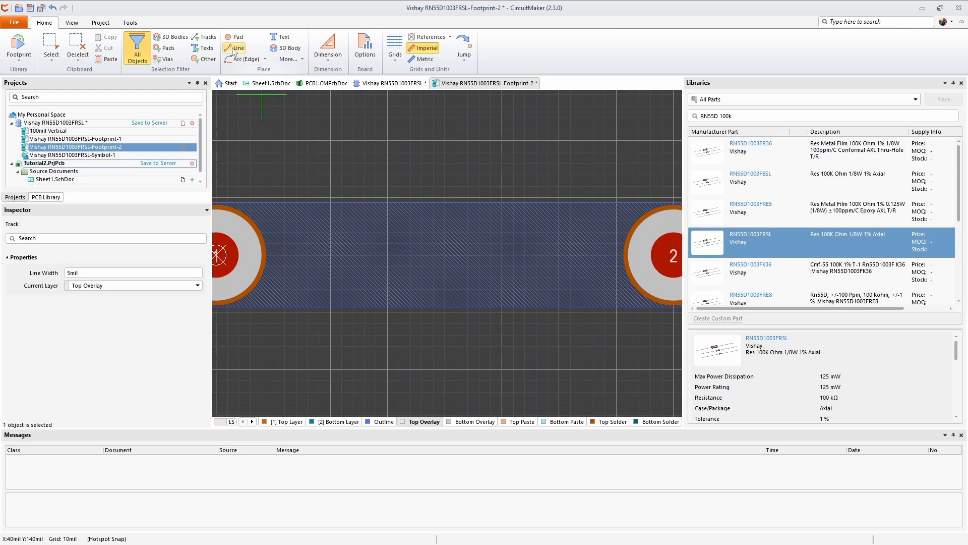
left_click(445, 140)
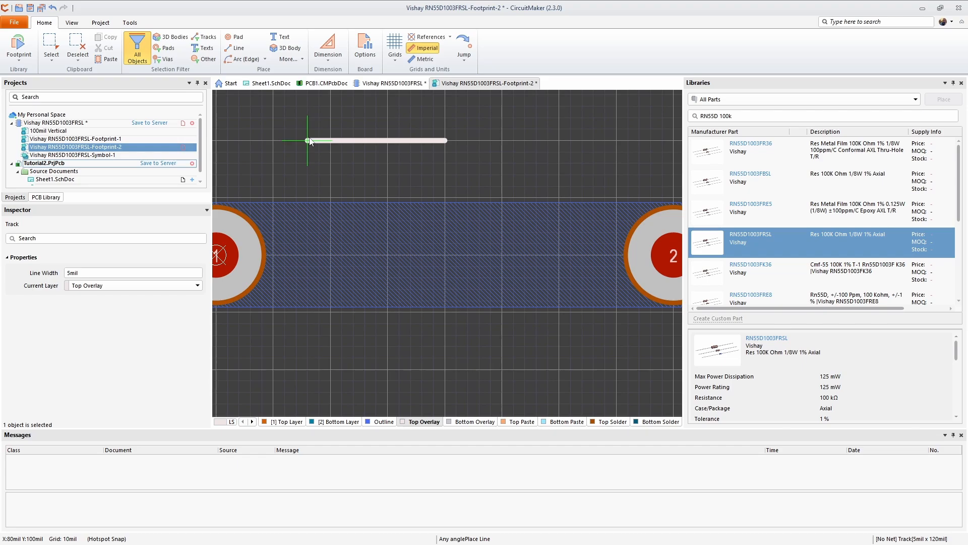
left_click(308, 141)
right_click(308, 141)
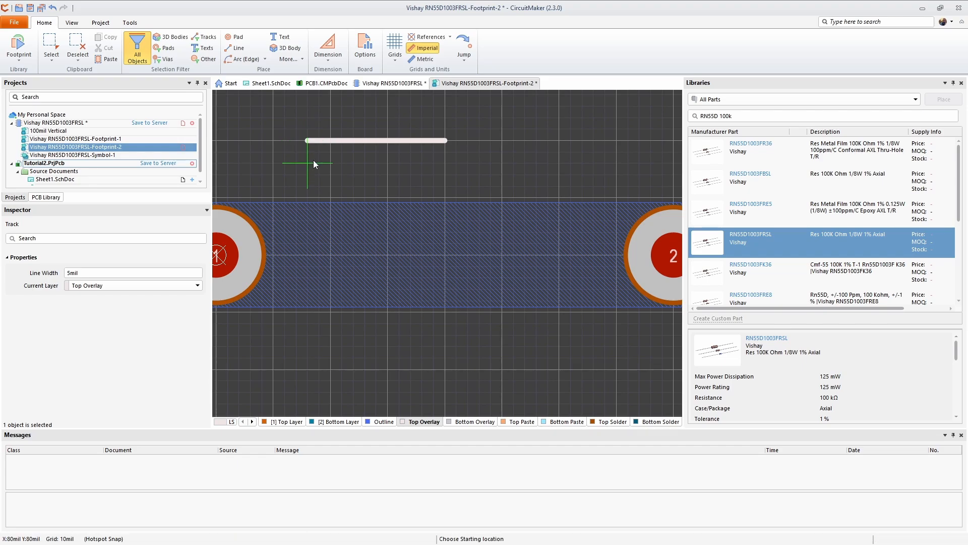
left_click(444, 140)
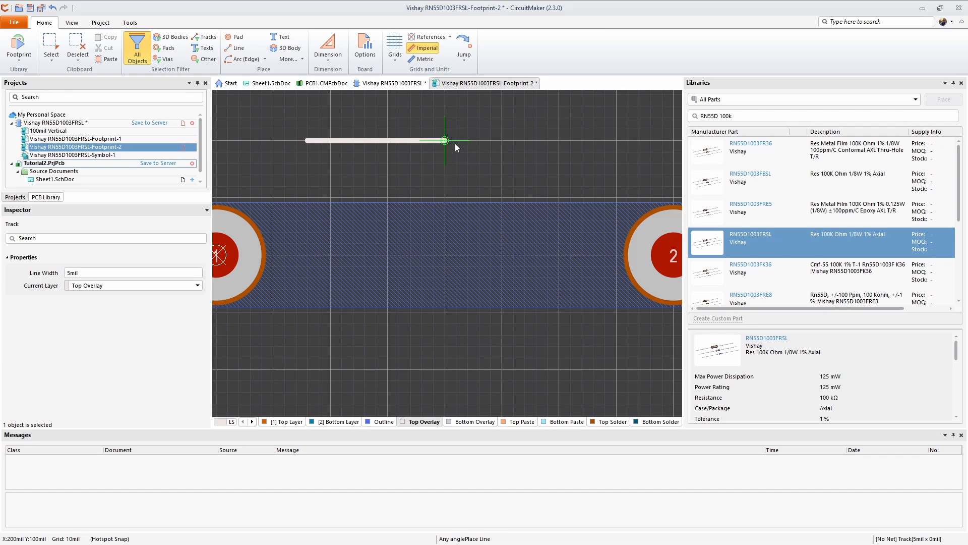
left_click(583, 140)
right_click(583, 155)
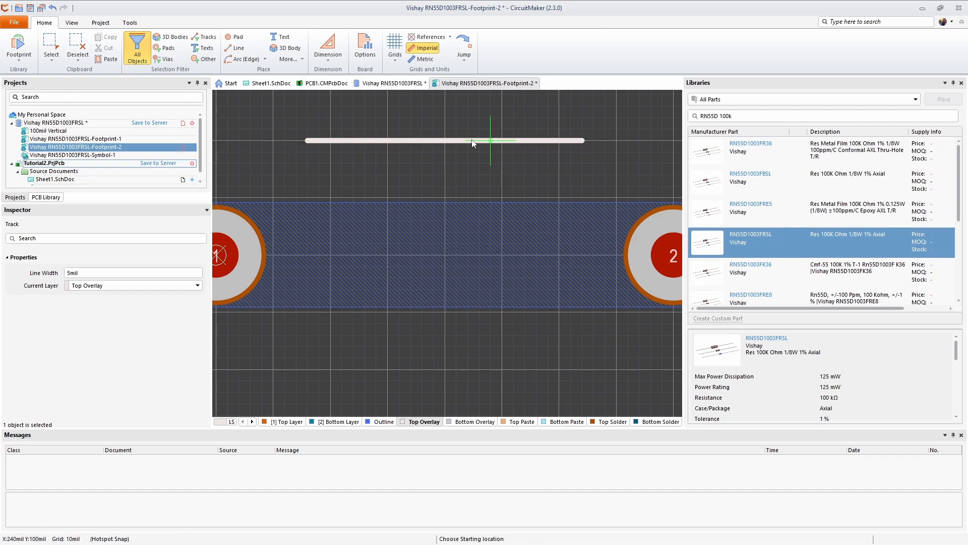
- Draw the 240 by 100 mil body rectangle on Top Overlay with 5 mil lines, from (80, 50) to (320, -50) mil
left_click(307, 198)
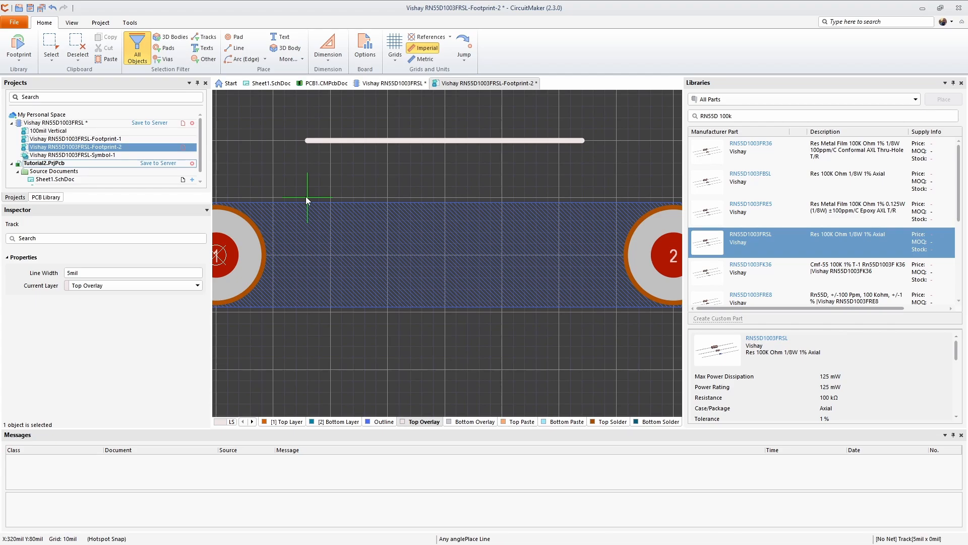
left_click(309, 312)
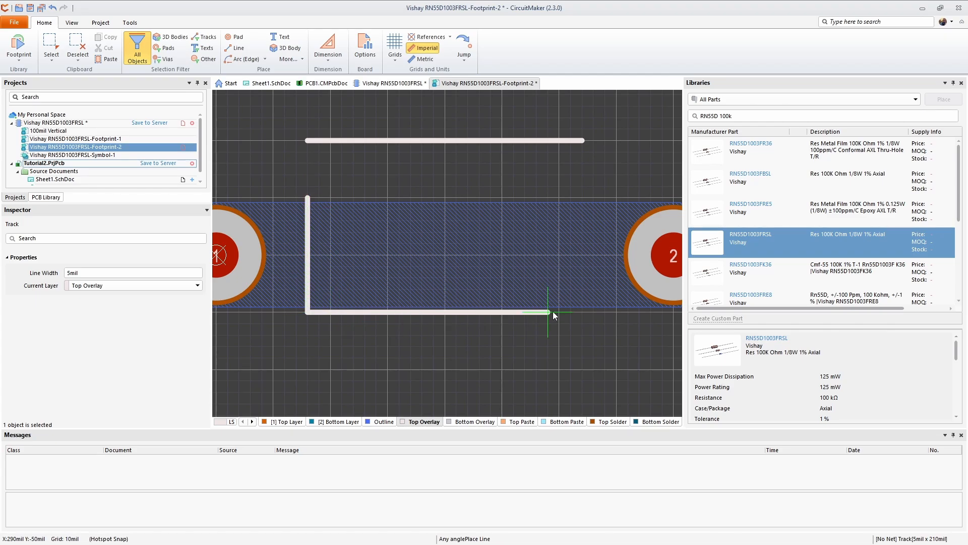
left_click(582, 312)
left_click(583, 199)
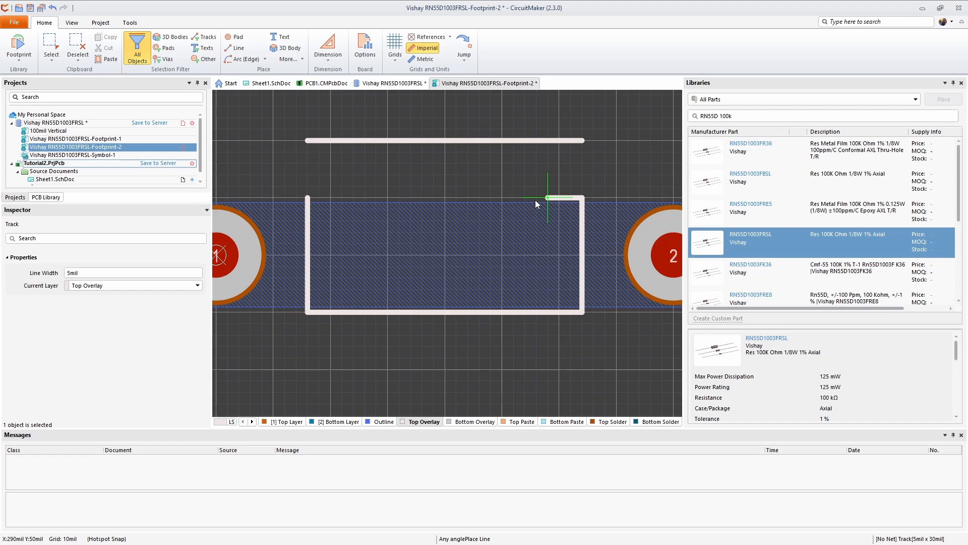
left_click(309, 198)
right_click(283, 122)
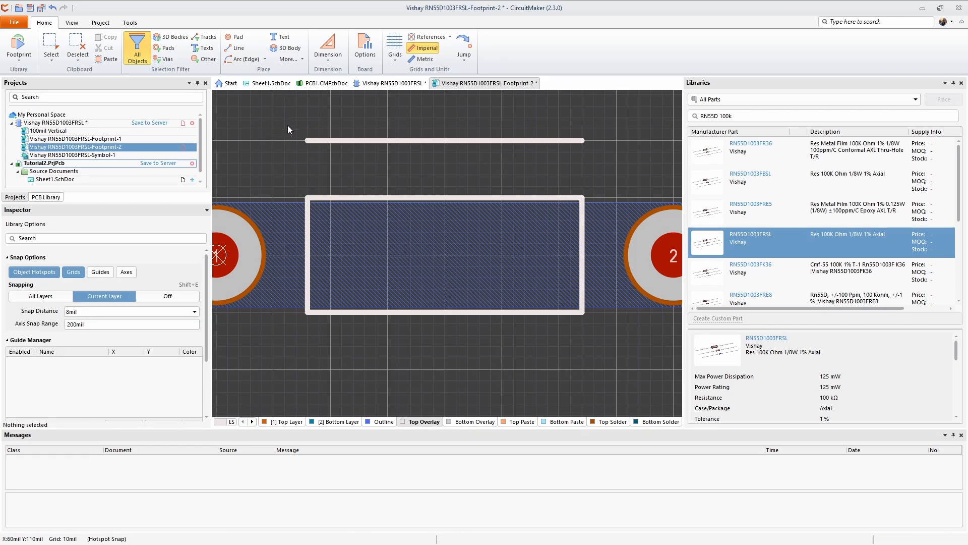
- Delete the horizontal guide lines above the body rectangle
left_click_drag(293, 126, 593, 166)
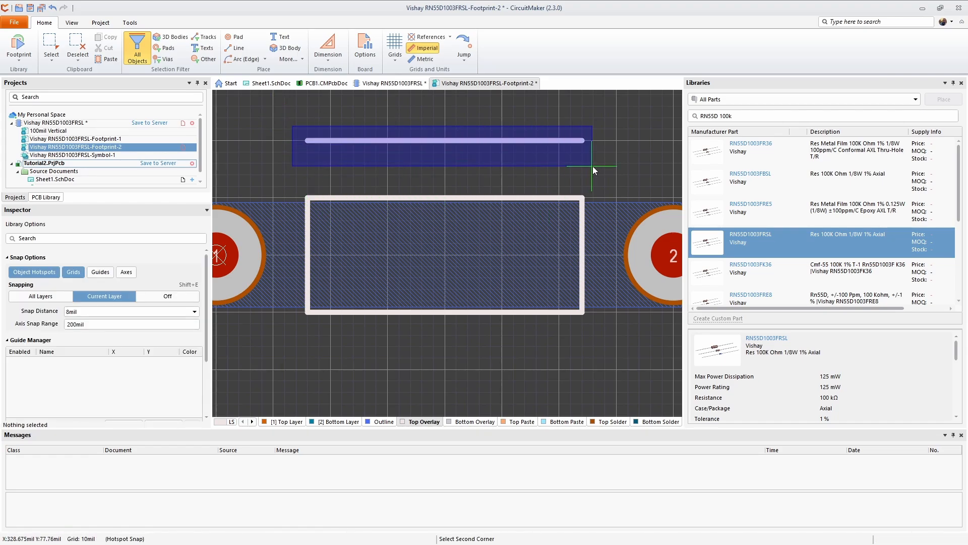
left_click(611, 165)
key("Delete")
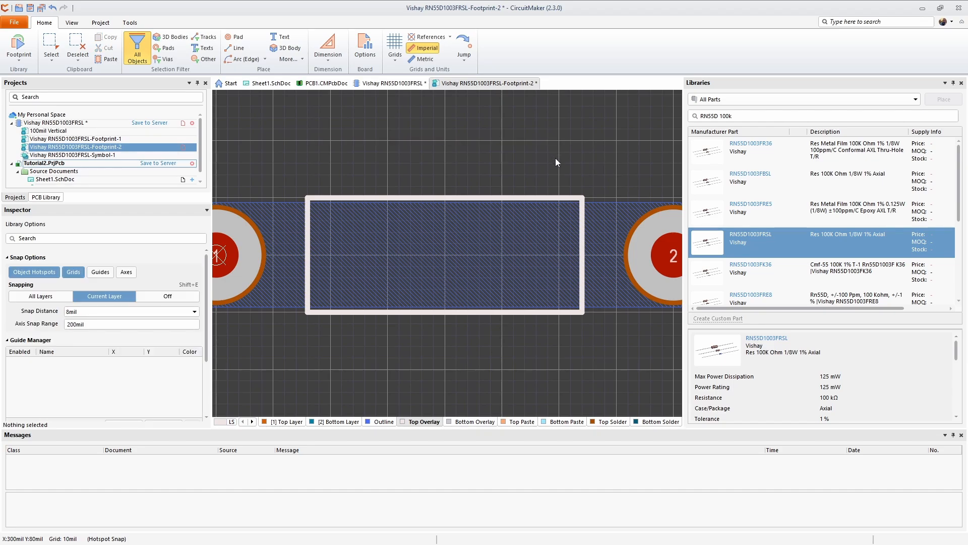
- Draw 30 mil lead lines on Top Overlay from the rectangle's sides towards the pads, (80, 0) to (50, 0) and (320, 0) to (350, 0) mil
left_click(235, 48)
left_click(307, 254)
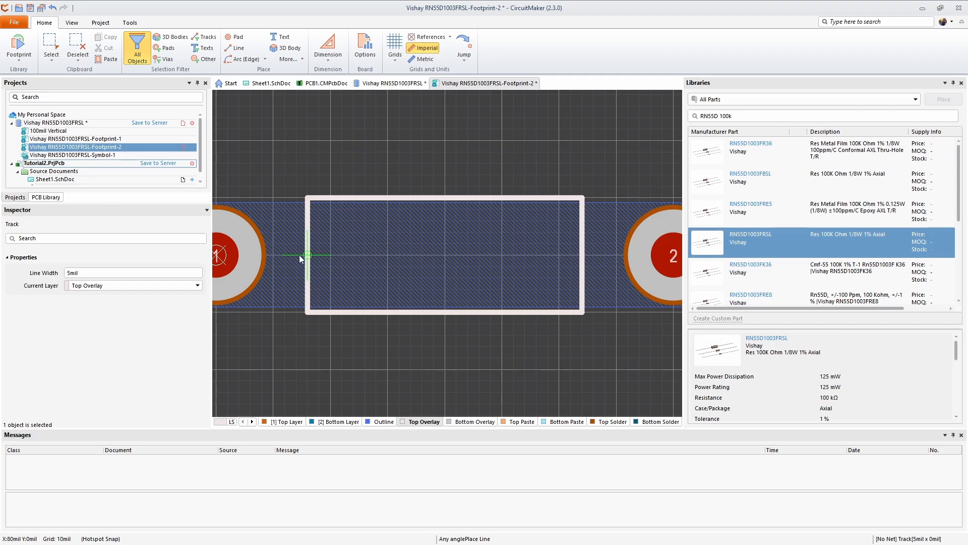
left_click(273, 255)
right_click(273, 255)
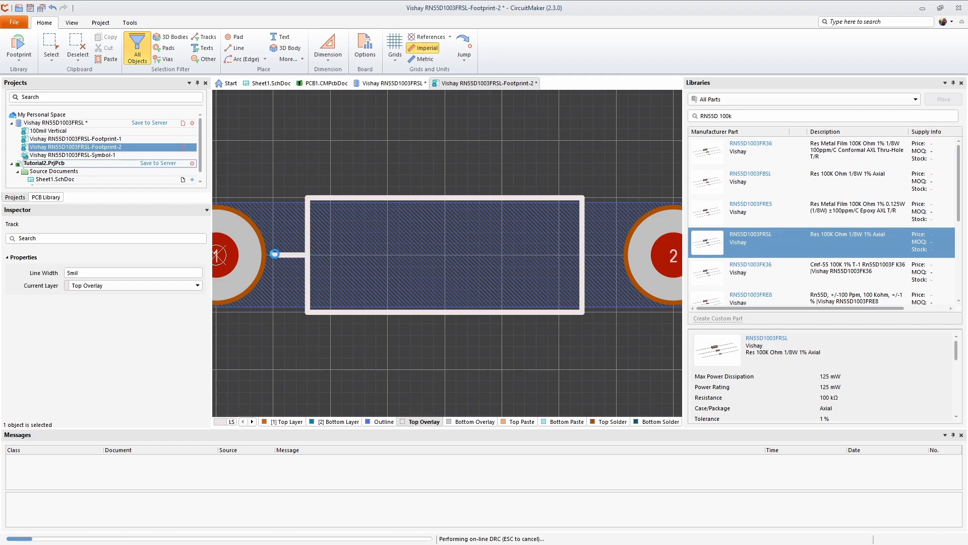
left_click(585, 255)
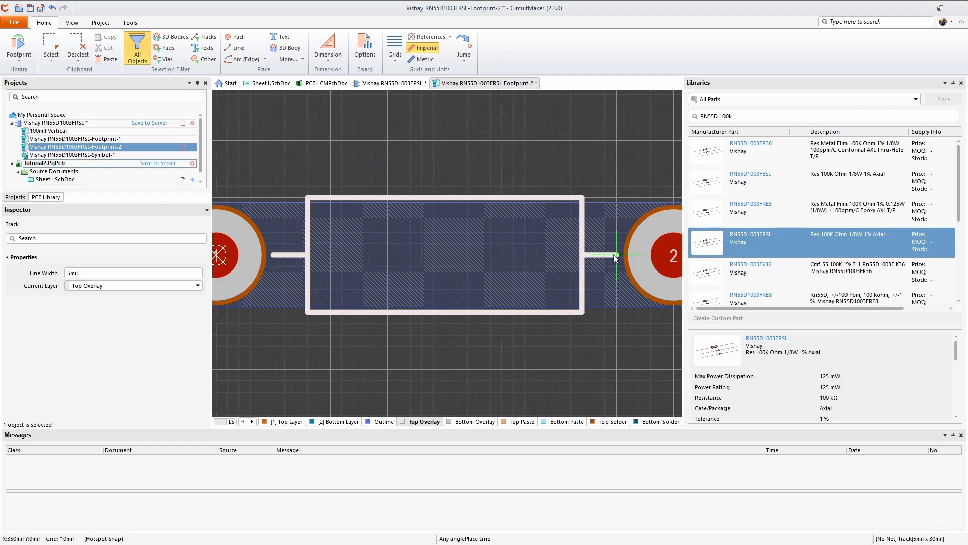
left_click(616, 255)
right_click(610, 267)
right_click(613, 261)
scroll(492, 238, "down", 2, "ctrl")
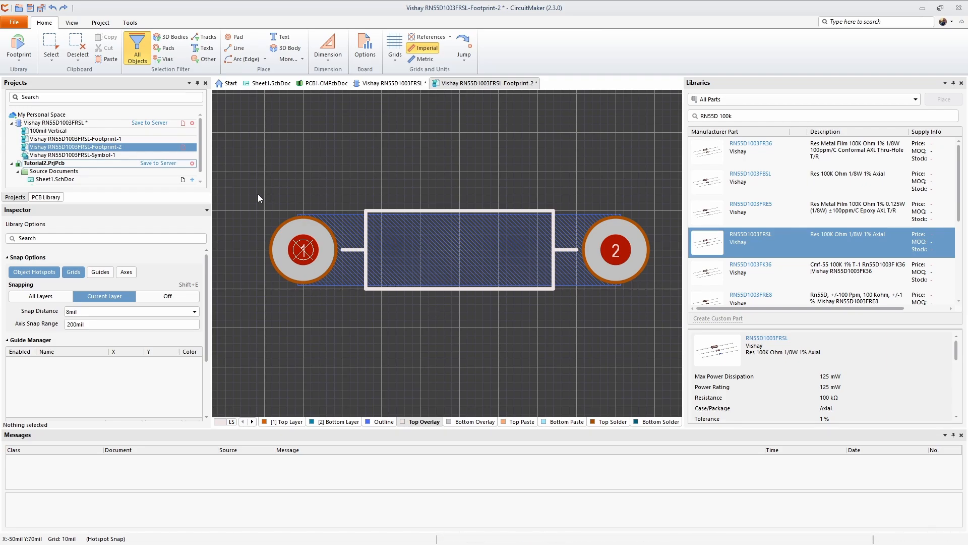
- Copy the complete horizontal footprint, using the centre of pad 1 as the reference point
left_click_drag(252, 187, 661, 294)
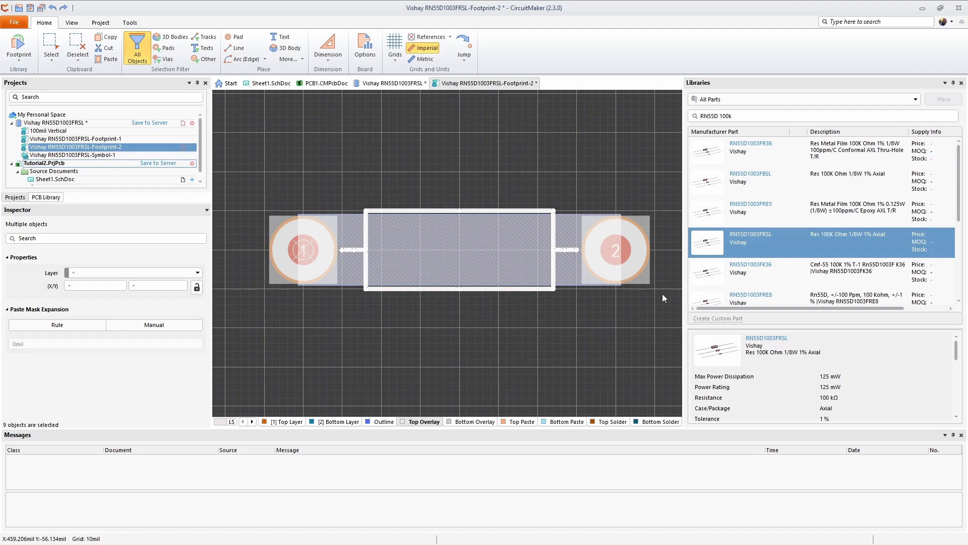
key("ctrl+c")
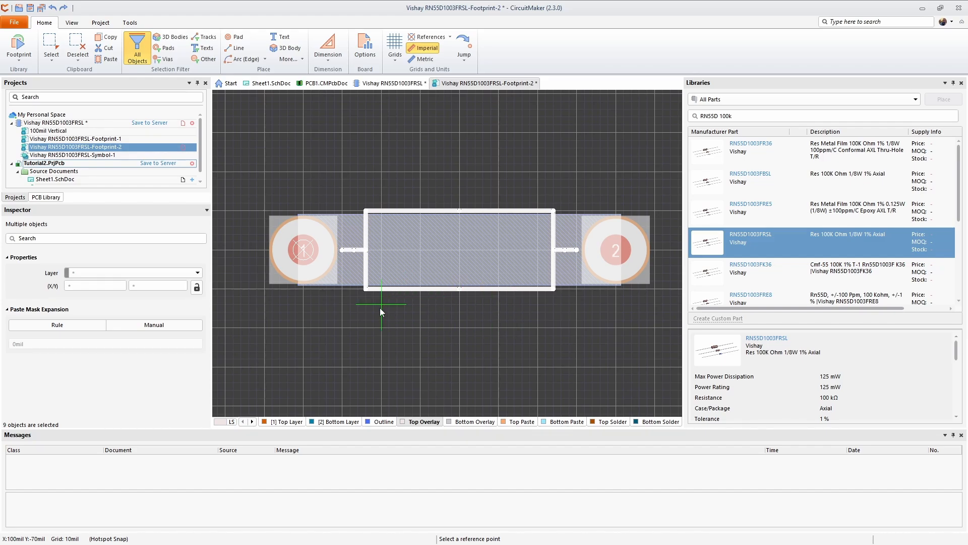
left_click(304, 250)
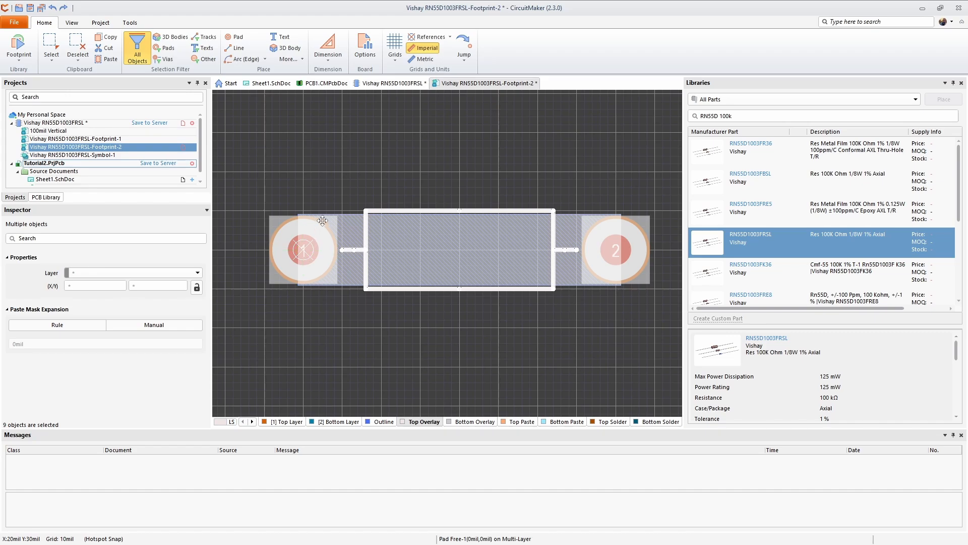
- Save all documents and close the finished 400 mil horizontal footprint
left_click(333, 176)
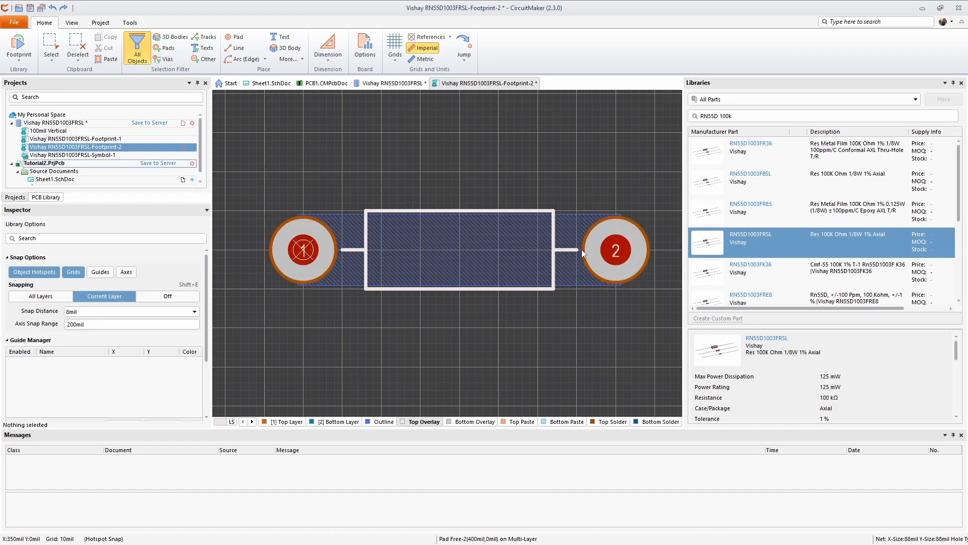
left_click(42, 9)
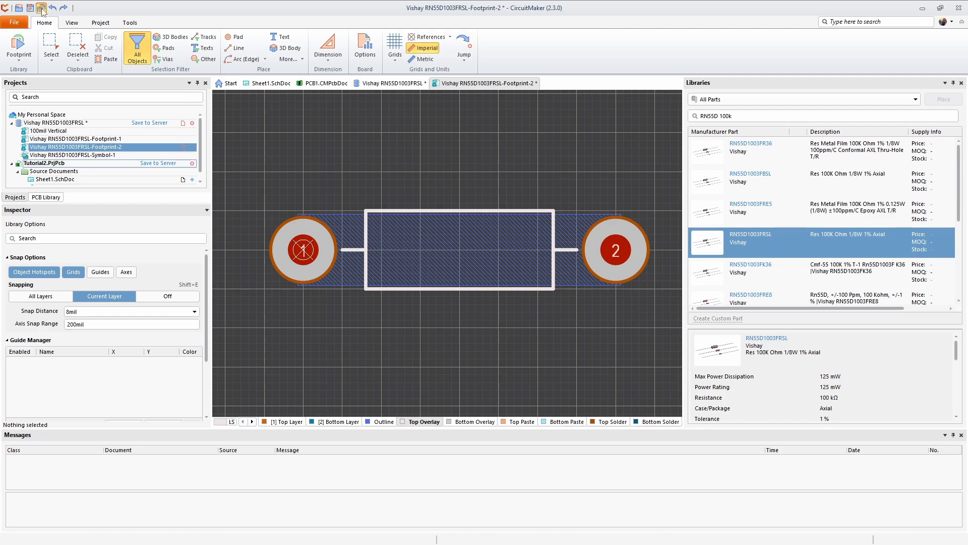
right_click(470, 85)
left_click(514, 92)
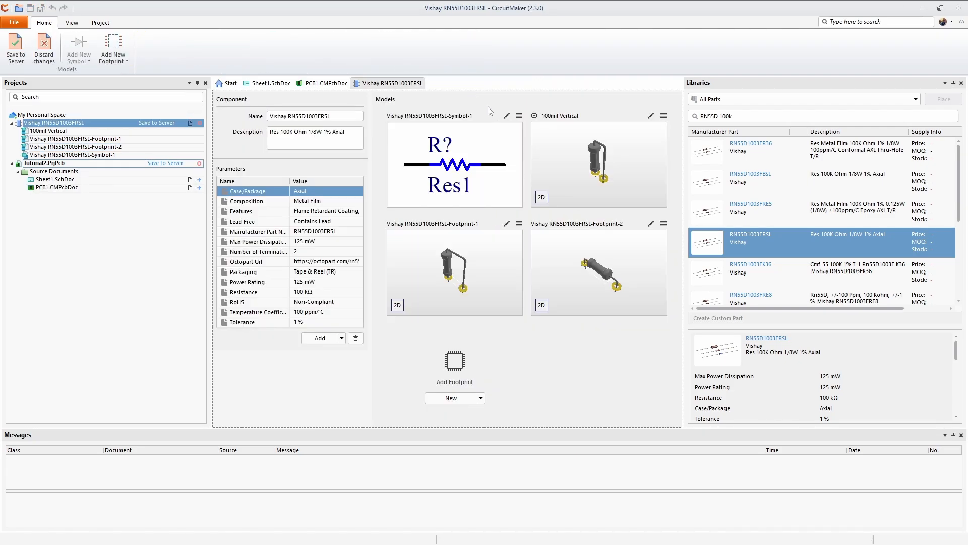
- Add another new footprint to the component and, on a 100 mil grid, paste the copied footprint with pad 1 at the origin
left_click(454, 398)
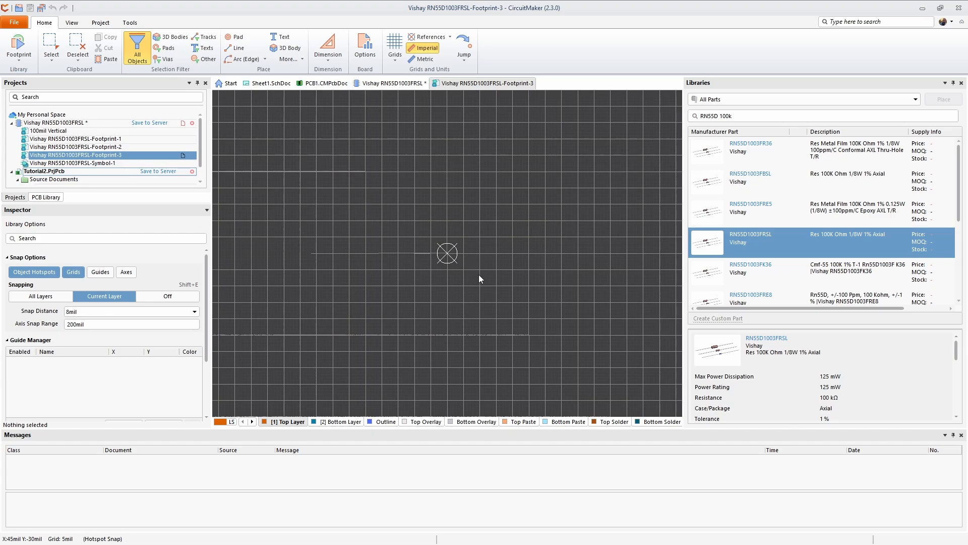
left_click(395, 50)
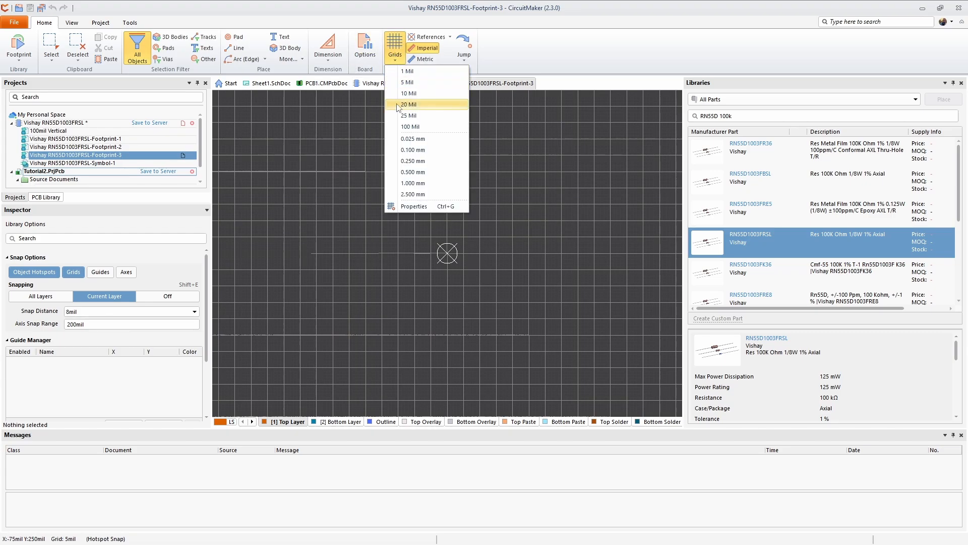
left_click(404, 126)
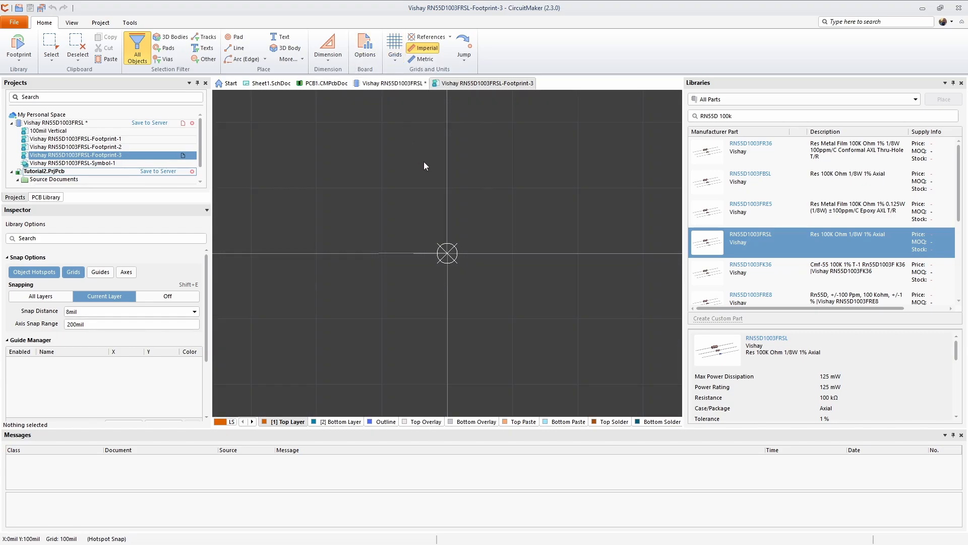
key("ctrl+v")
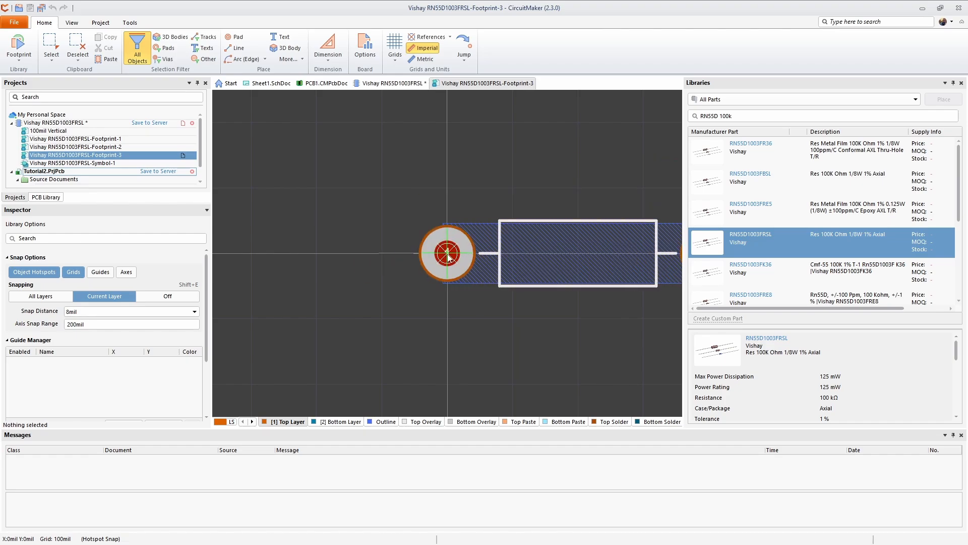
left_click(434, 270)
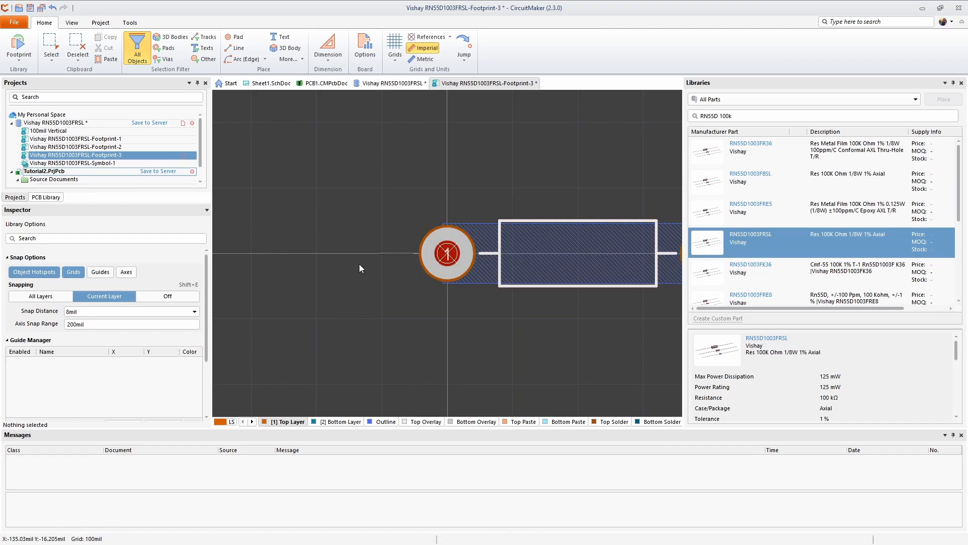
- Move pad 2 to (500, 0) mil and delete the copied Resistor TH horizontal 10,16 3D body
scroll(360, 264, "down", 2, "ctrl")
scroll(465, 261, "up", 1, "ctrl")
scroll(468, 265, "up", 1, "ctrl")
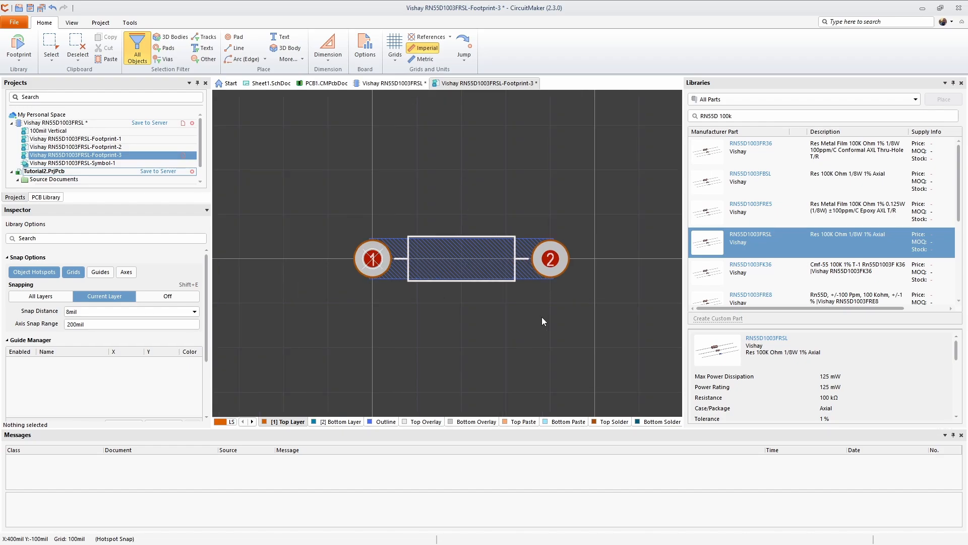
left_click(560, 261)
left_click_drag(560, 261, 591, 260)
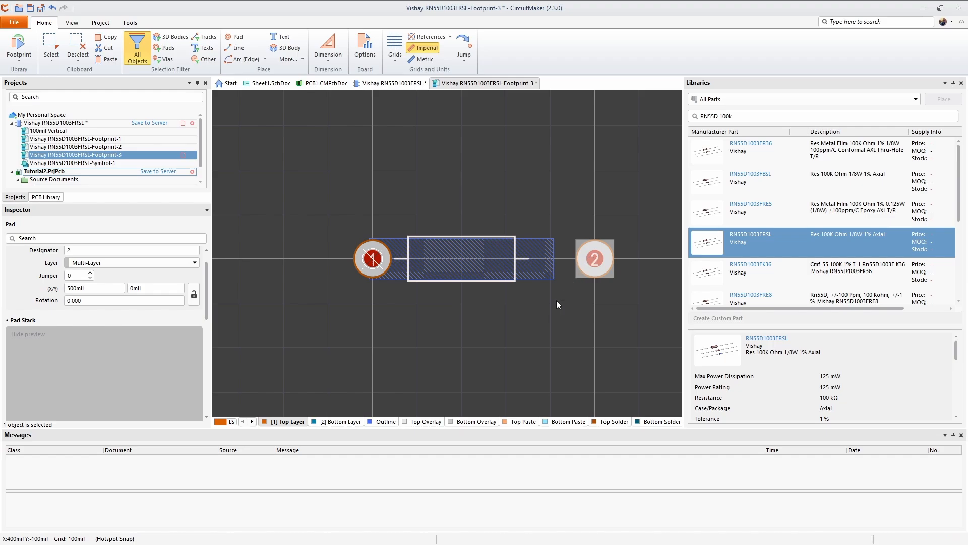
left_click(544, 272)
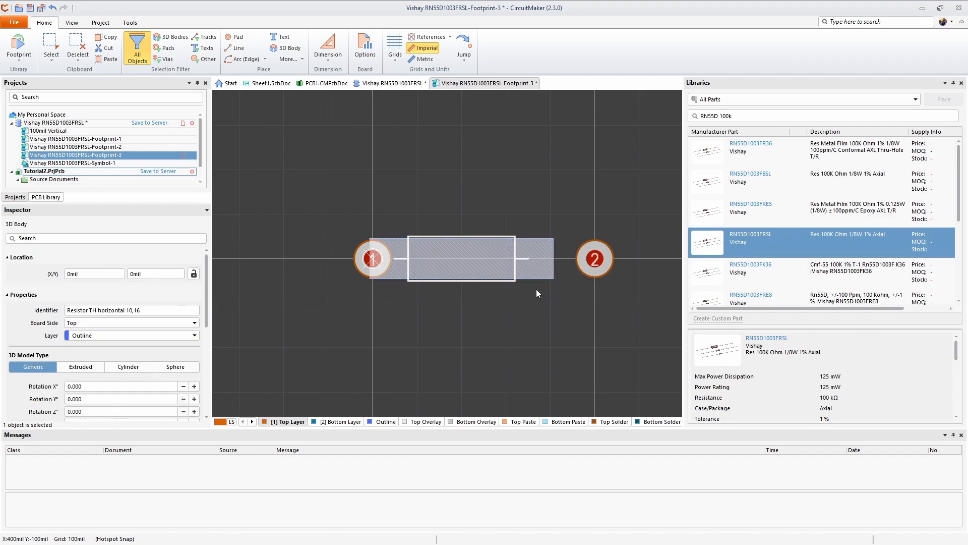
left_click(537, 289)
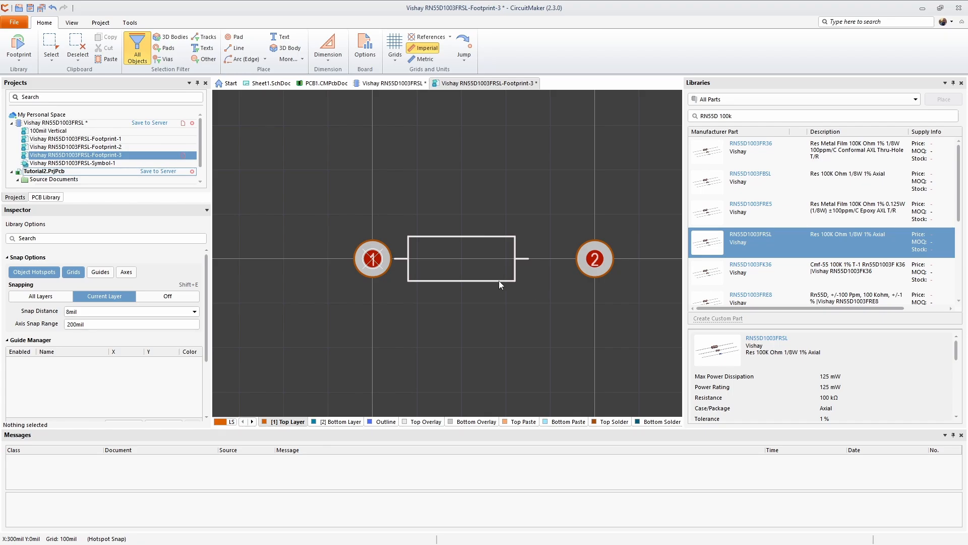
- On a 10 mil grid, move the body rectangle and both lead lines together 50 mil towards pad 2, centring them between the pads
left_click(395, 48)
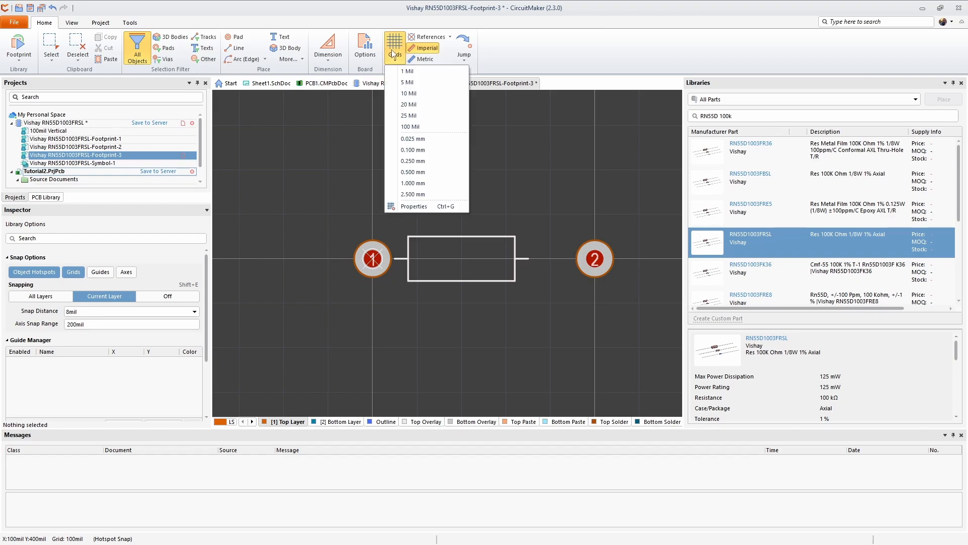
left_click(409, 93)
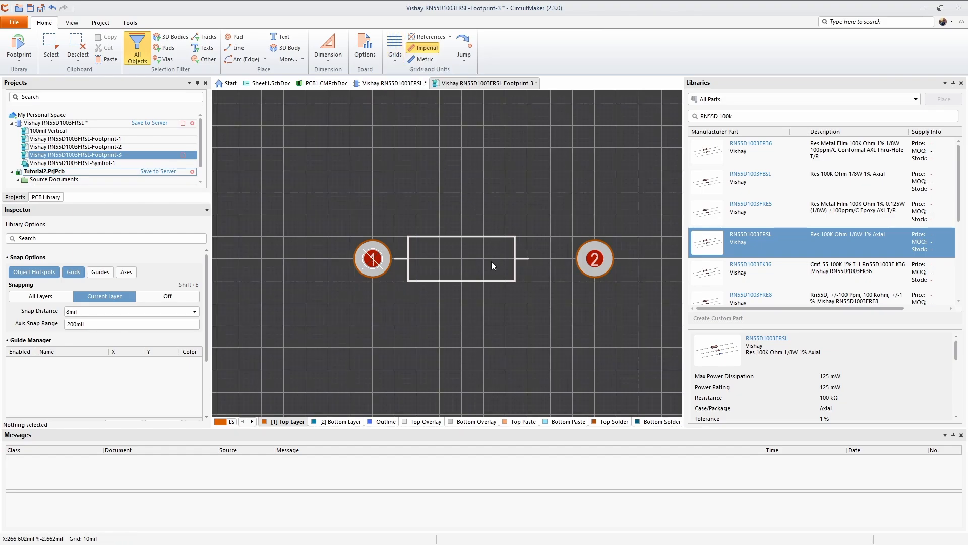
scroll(497, 265, "up", 2, "ctrl")
scroll(530, 244, "up", 1, "ctrl")
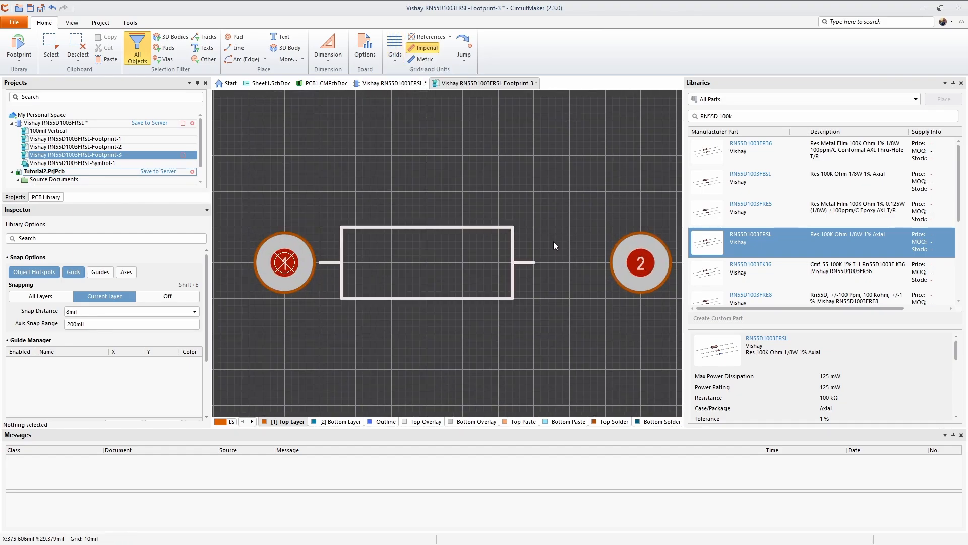
scroll(553, 241, "up", 2, "ctrl")
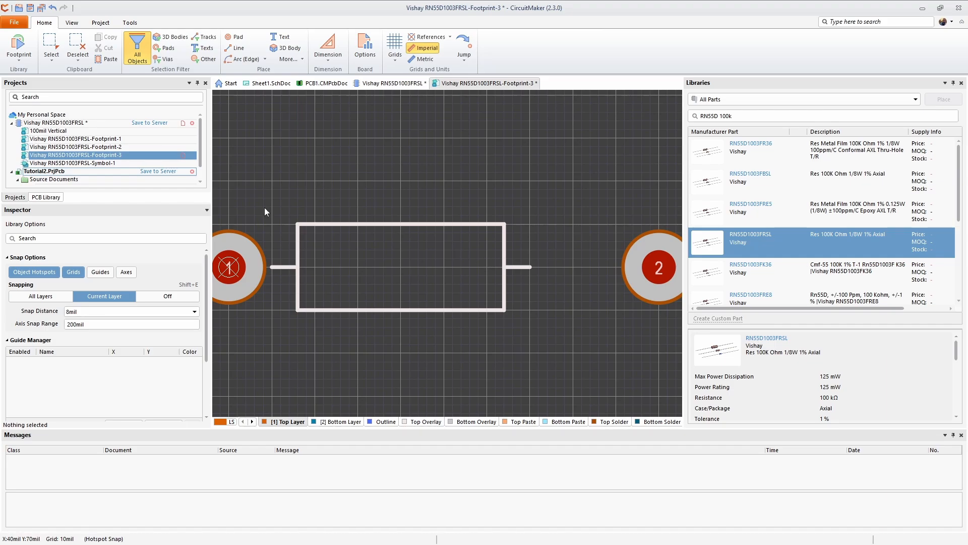
left_click_drag(264, 207, 555, 333)
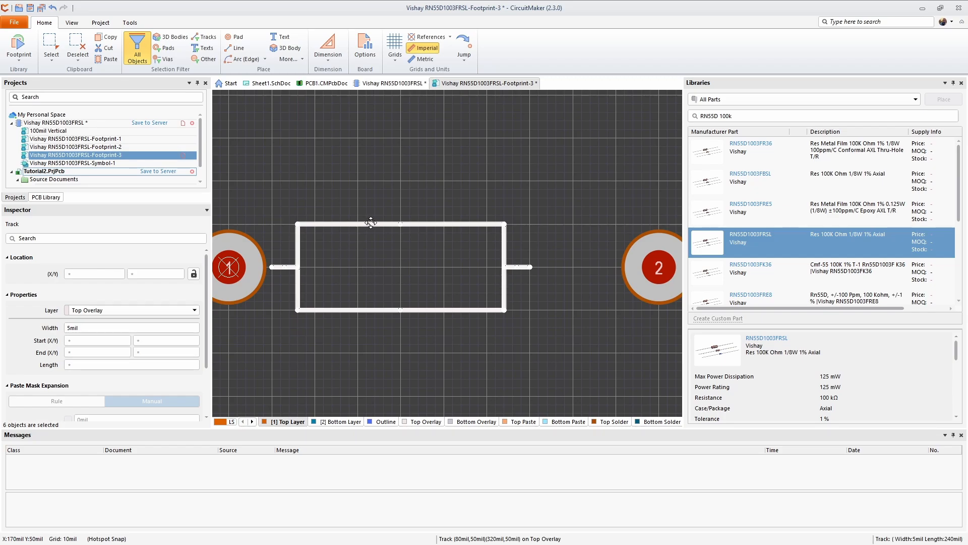
left_click_drag(368, 223, 409, 224)
left_click(329, 252)
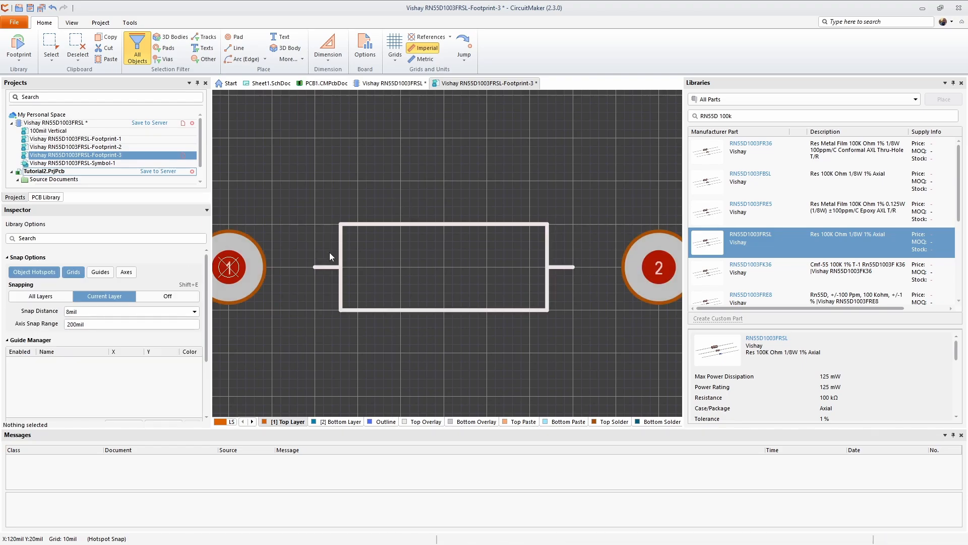
- Extend the lead line at pad 1 to (50, 0) mil, making it 80 mil long, and lengthen the opposite one towards pad 2 to match
left_click(325, 268)
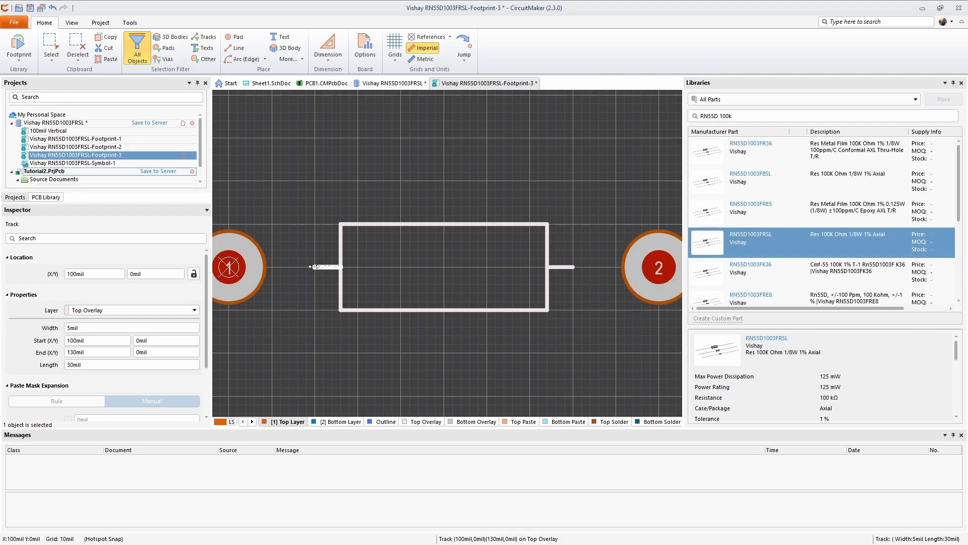
left_click_drag(316, 267, 270, 267)
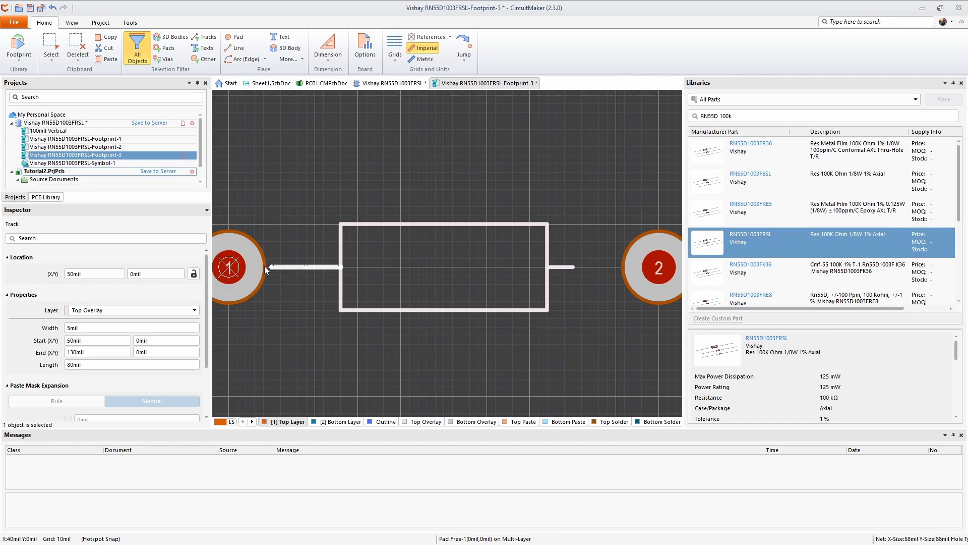
left_click(290, 253)
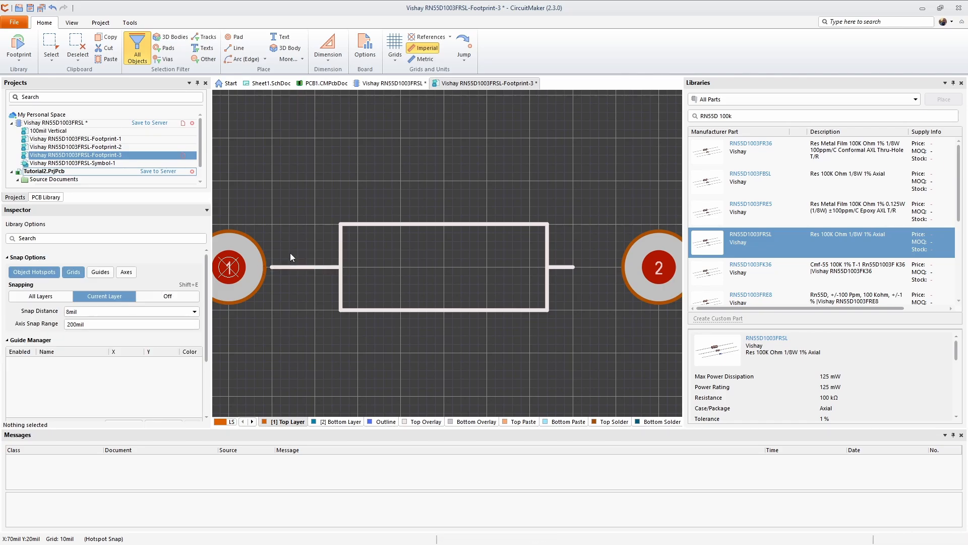
left_click(562, 269)
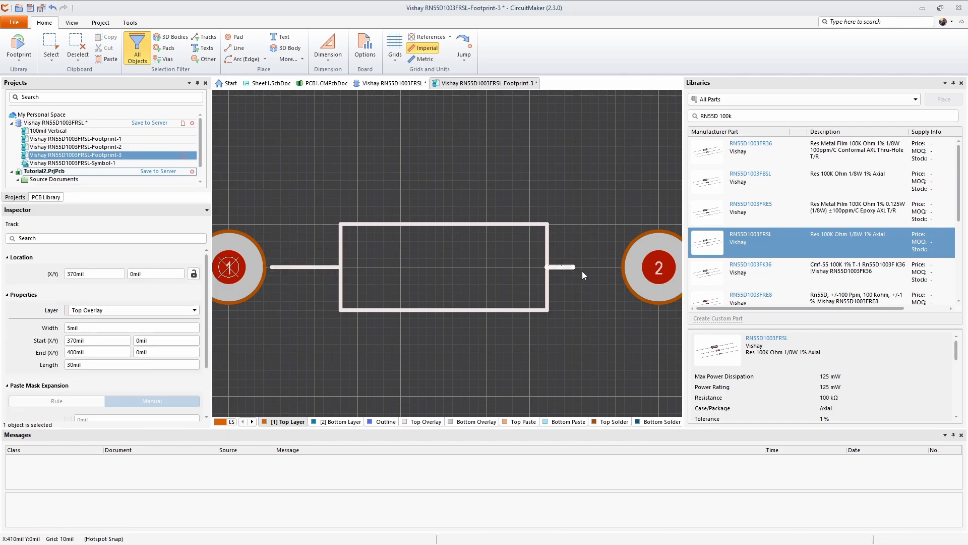
left_click_drag(574, 268, 614, 269)
left_click(574, 291)
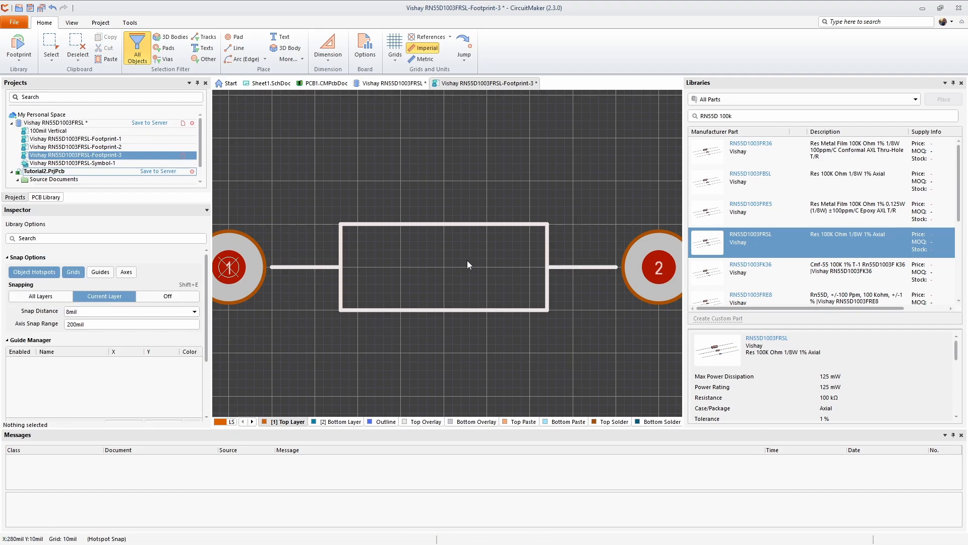
- Place the 3D body model Resistor TH horizontal 12,7.stp with its origin at the centre of pad 1
right_click(432, 198)
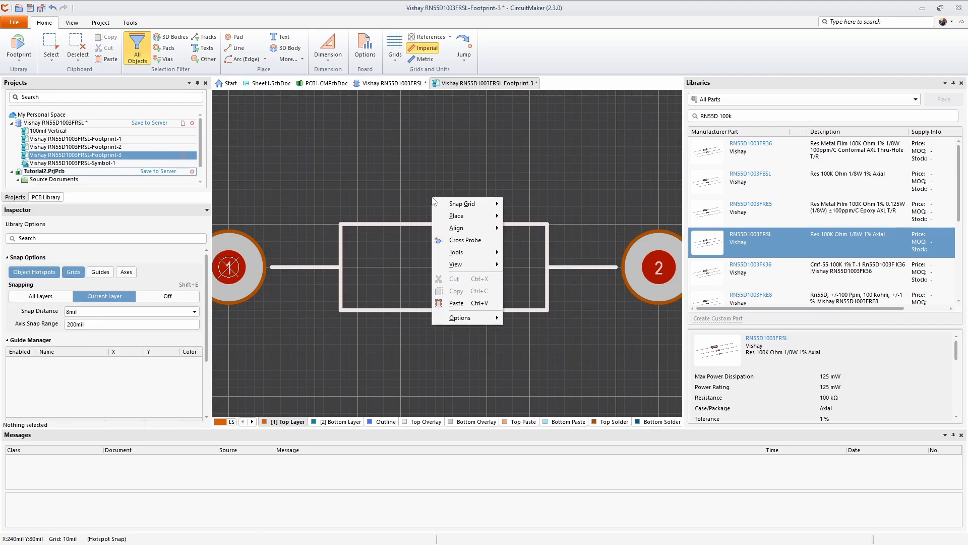
mouse_move(457, 216)
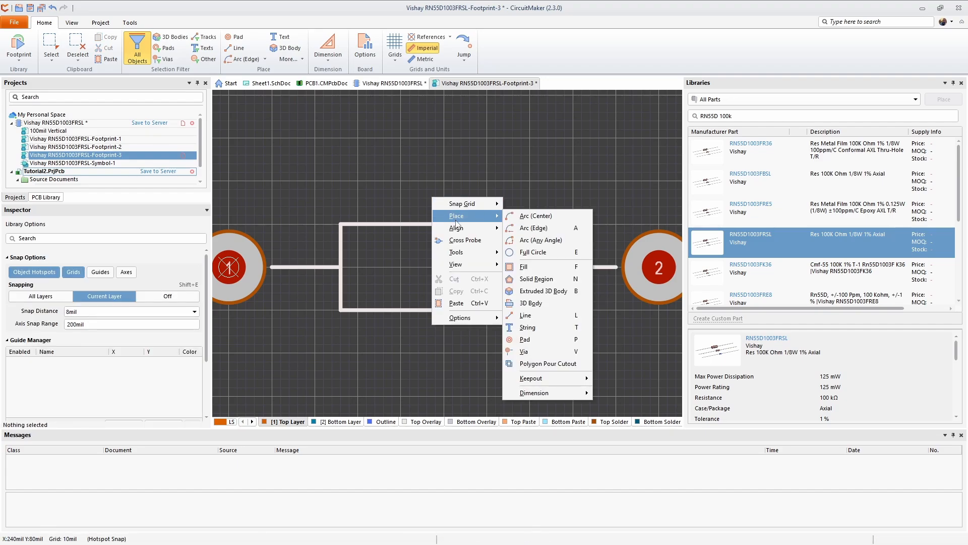
left_click(540, 304)
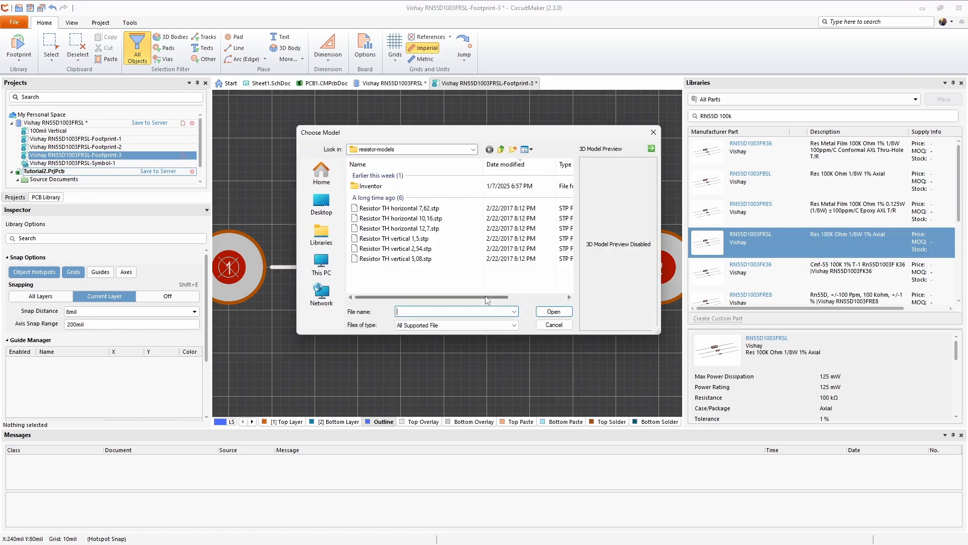
left_click(426, 230)
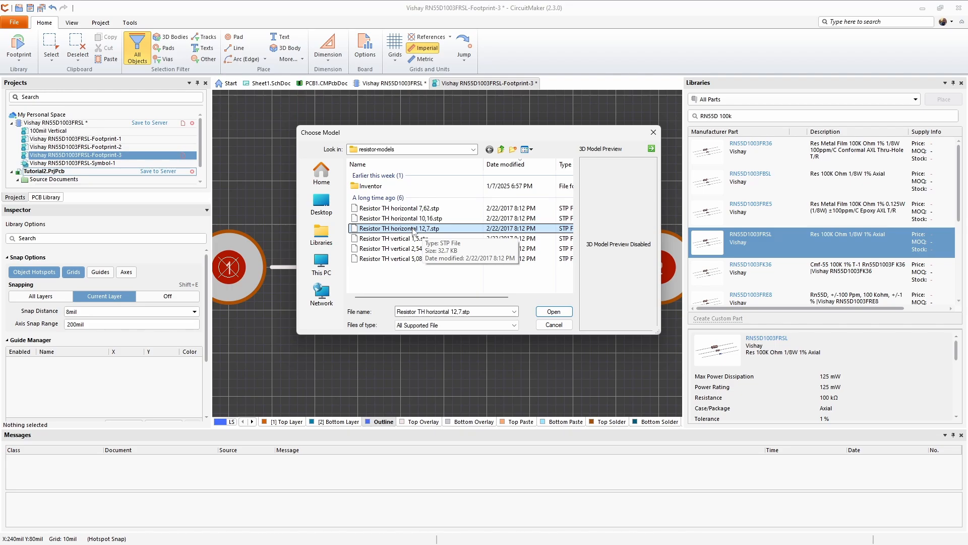
left_click(554, 312)
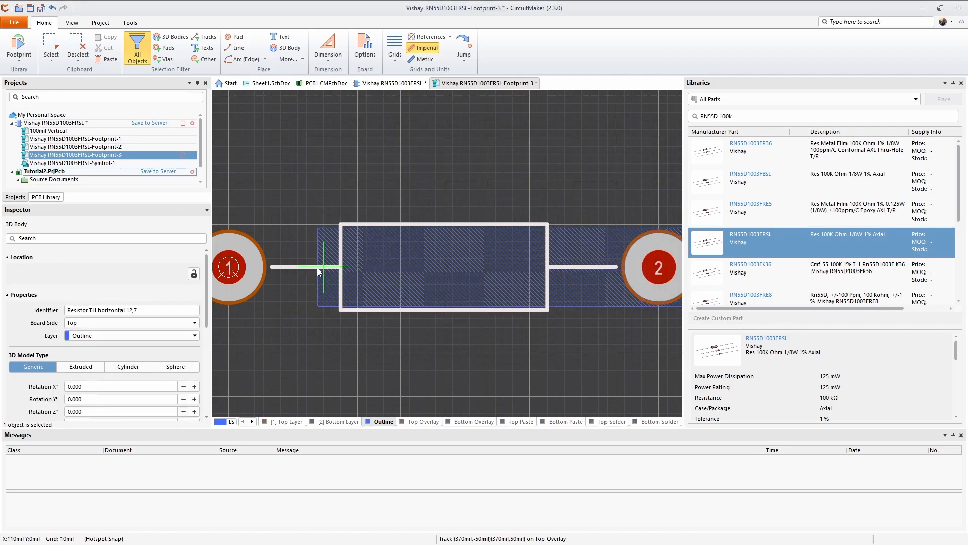
left_click(230, 268)
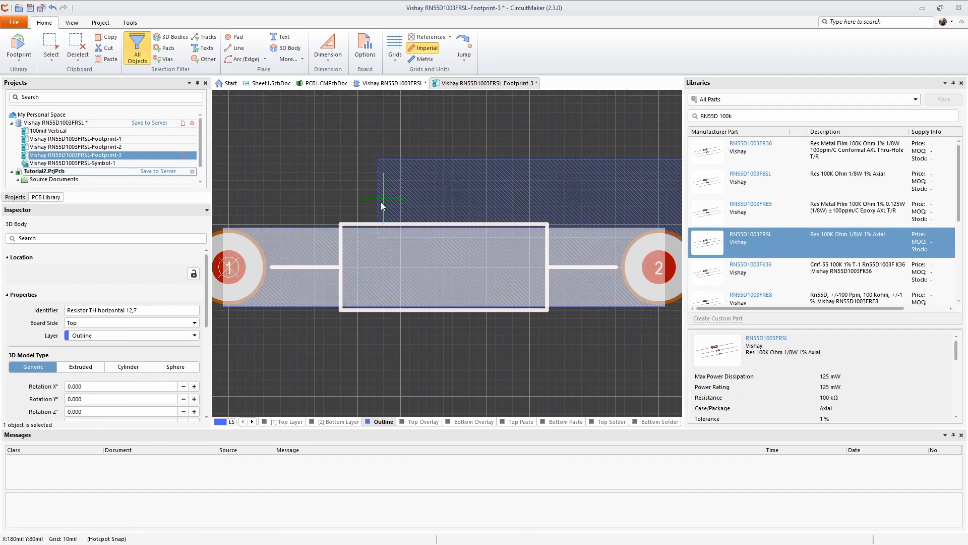
key("Escape")
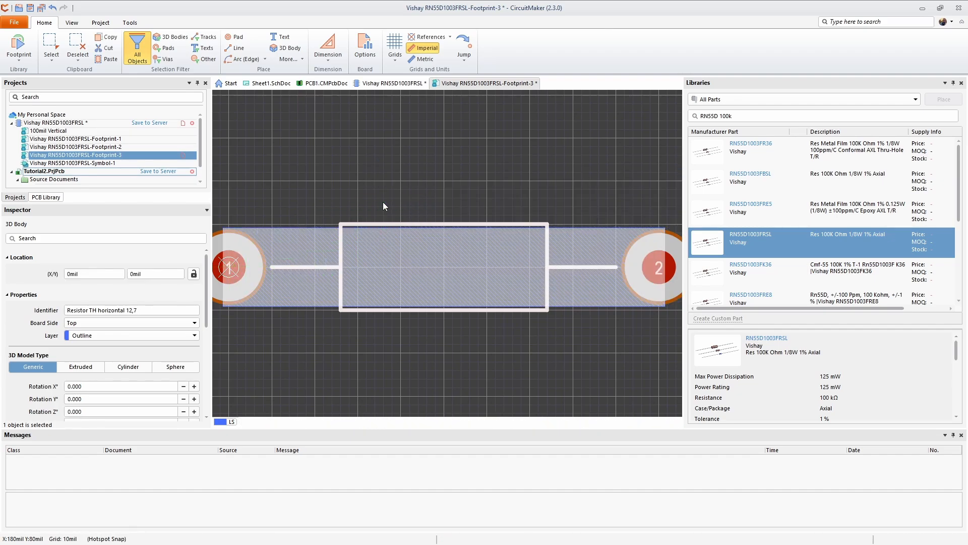
- Inspect in 3D how the resistor model's leads fit the two pads, and return to the 2D view
key("3")
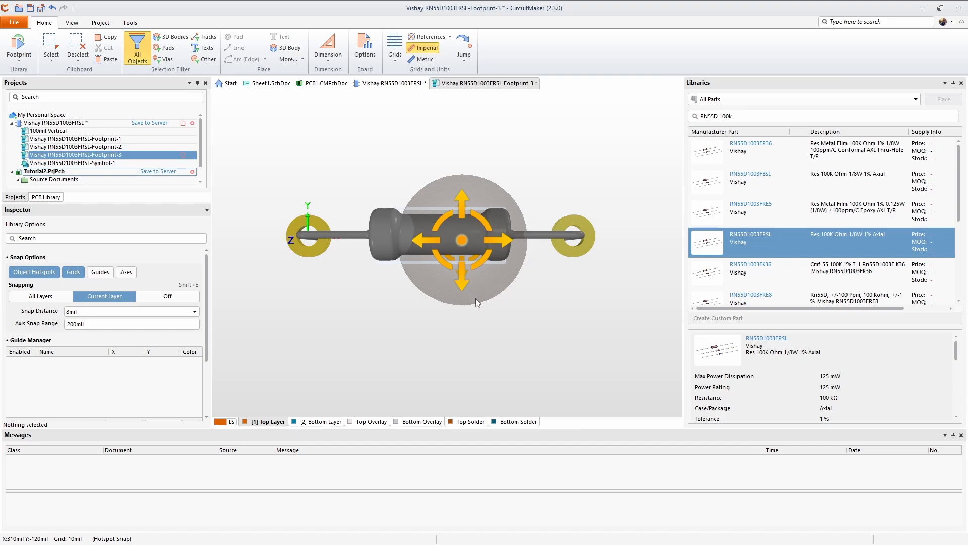
right_click_drag(513, 337, 493, 205, "shift")
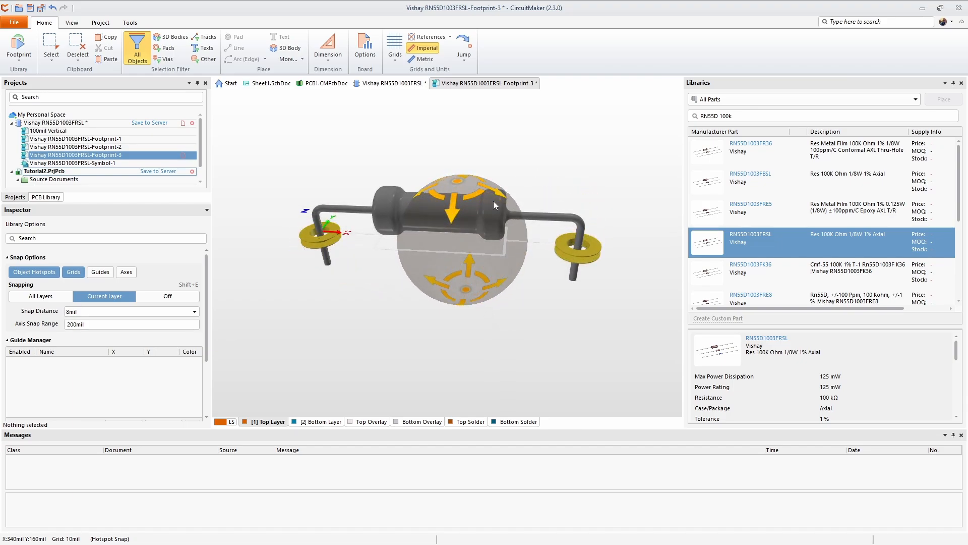
right_click_drag(542, 282, 477, 229)
key("2")
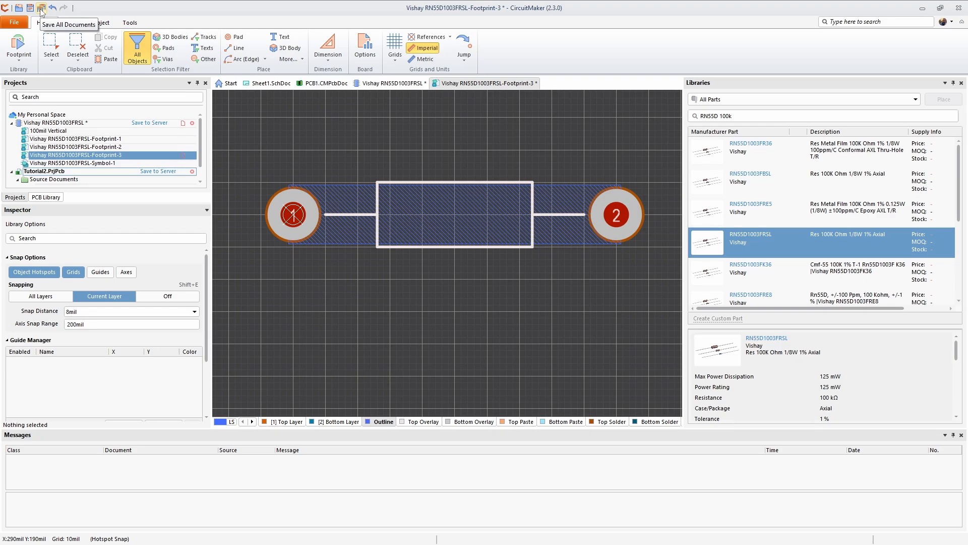
- Save all documents and close the 500 mil horizontal footprint
left_click(42, 8)
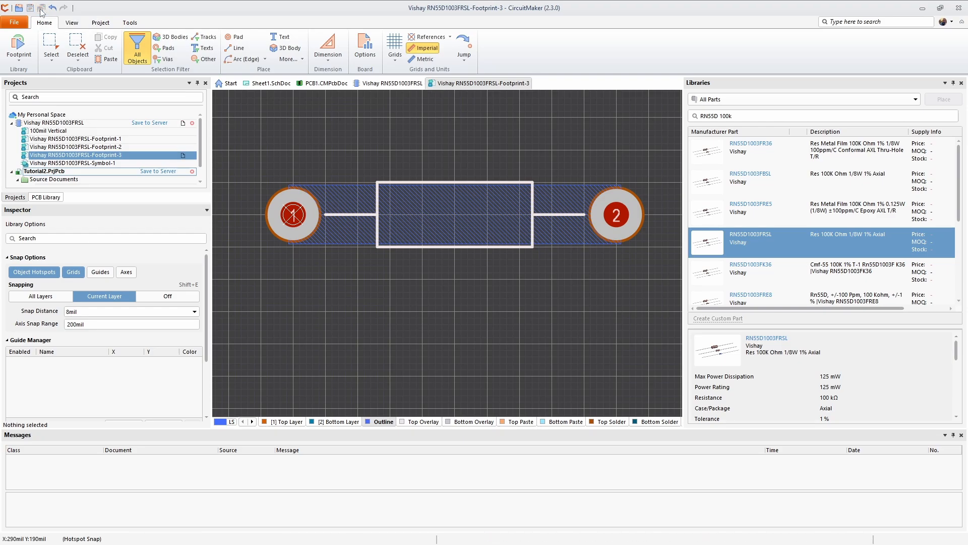
right_click(461, 83)
left_click(470, 87)
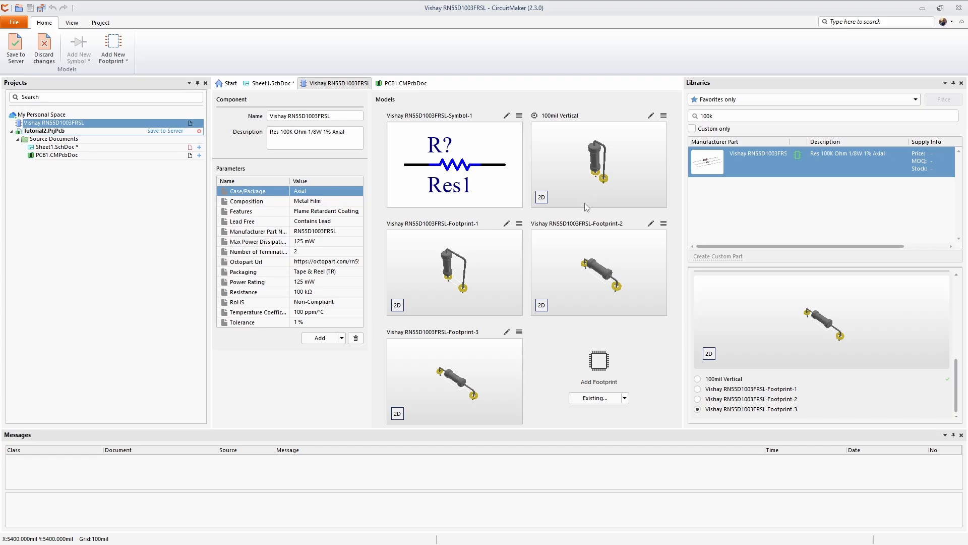
- Try to make Vishay RN55D1003FRSL-Footprint-2 the default footprint and save the component to the server
left_click(664, 223)
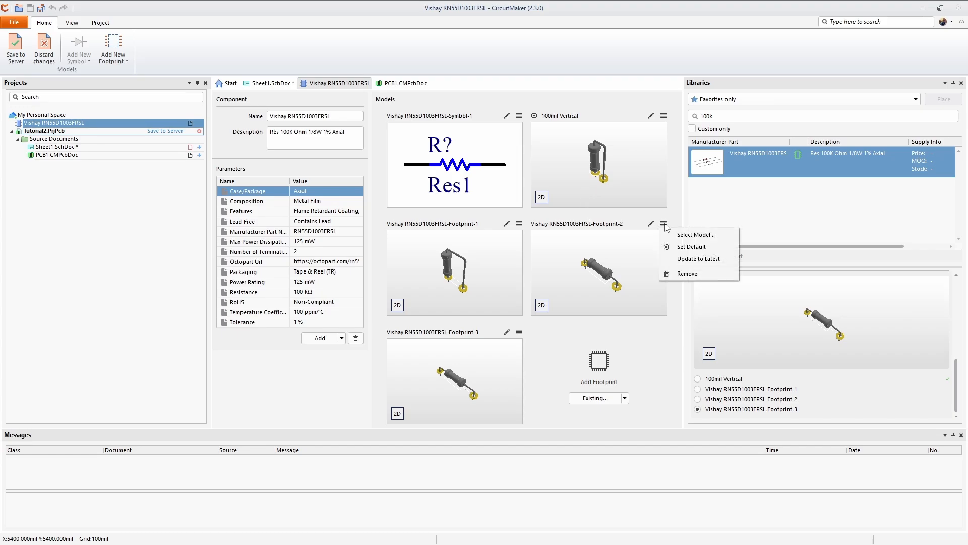
left_click(686, 248)
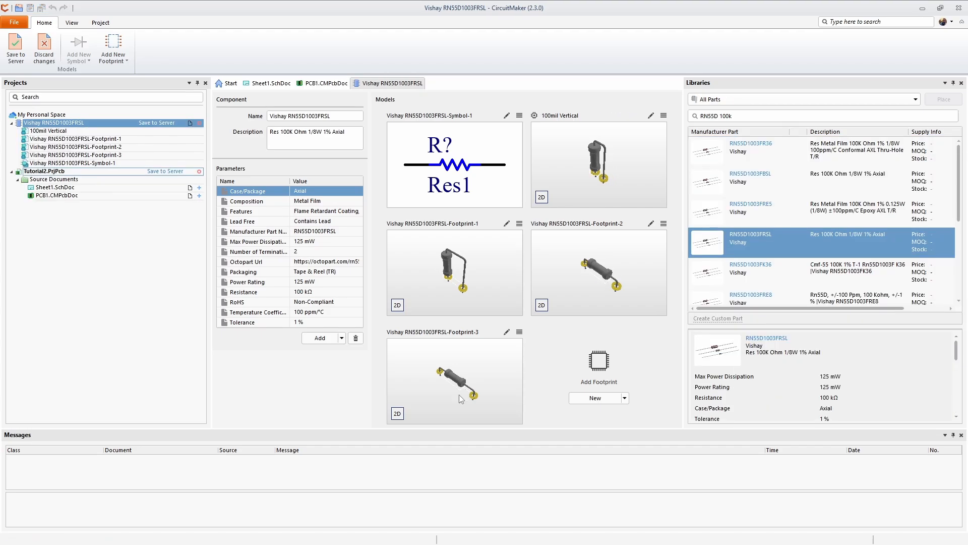
left_click(17, 44)
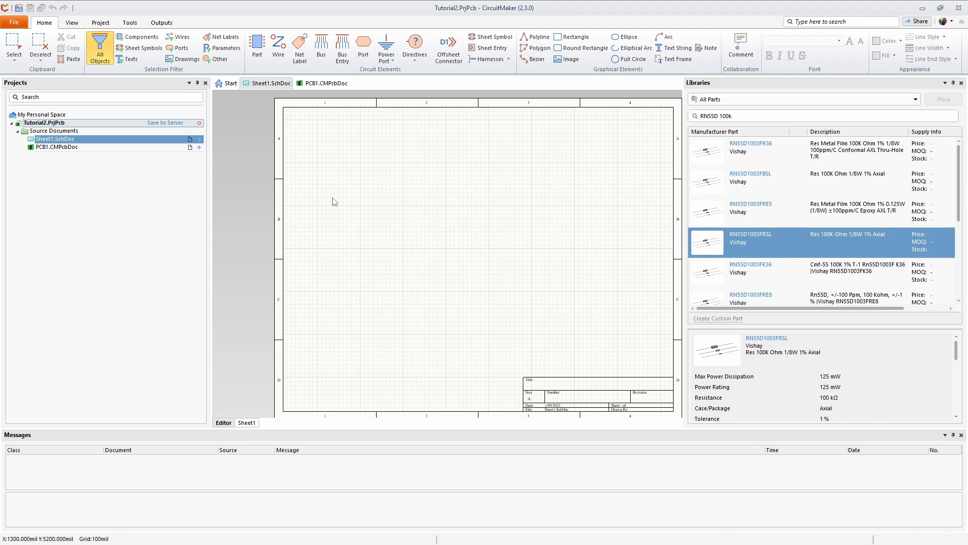
- Limit the parts library to favorites only and search it for 100k
left_click(723, 101)
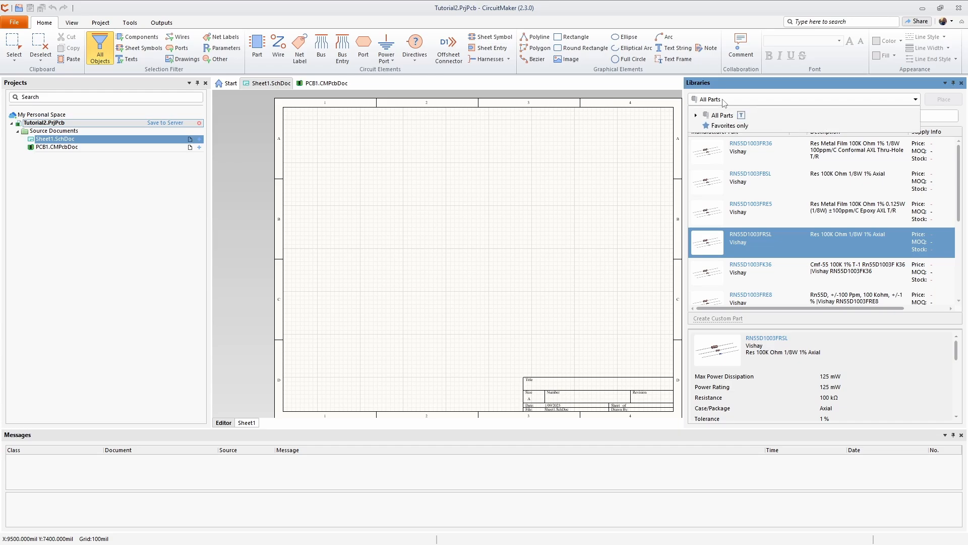
left_click(724, 127)
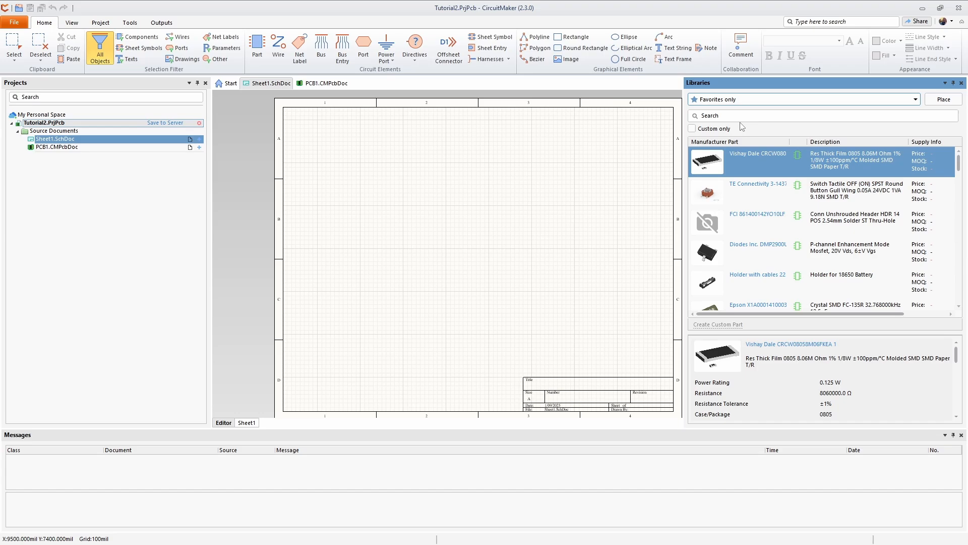
left_click(753, 118)
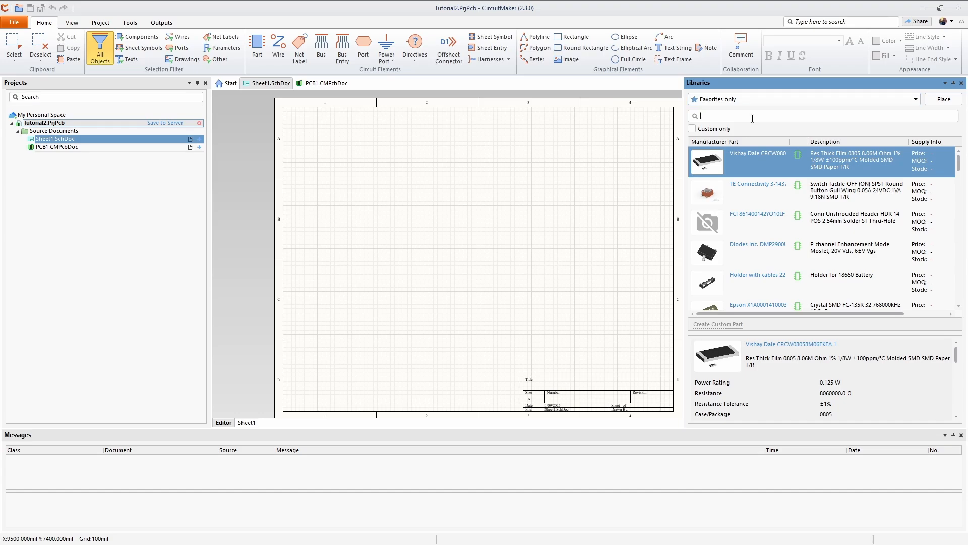
key("Return")
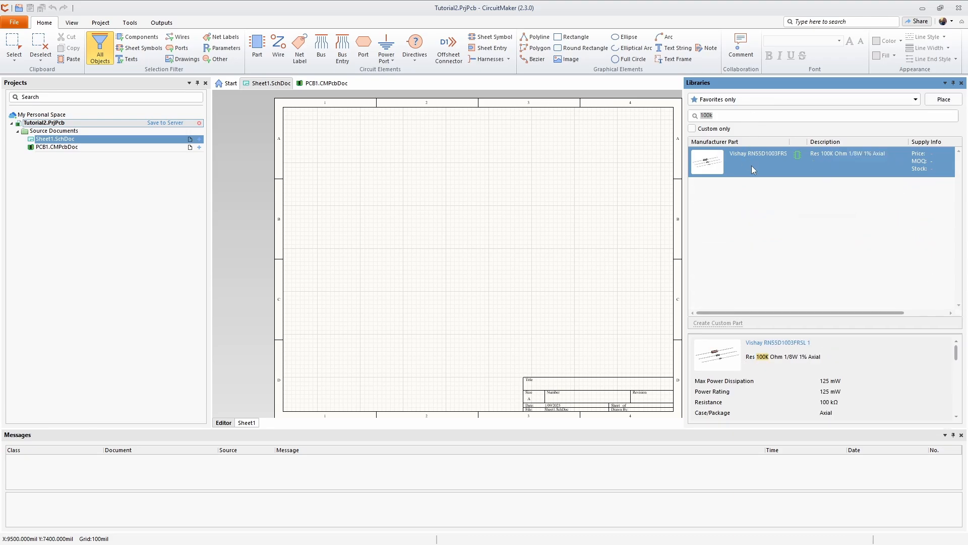
- Place one custom Vishay RN55D1003FRSL resistor in the upper part of the Sheet1 schematic
right_click(799, 162)
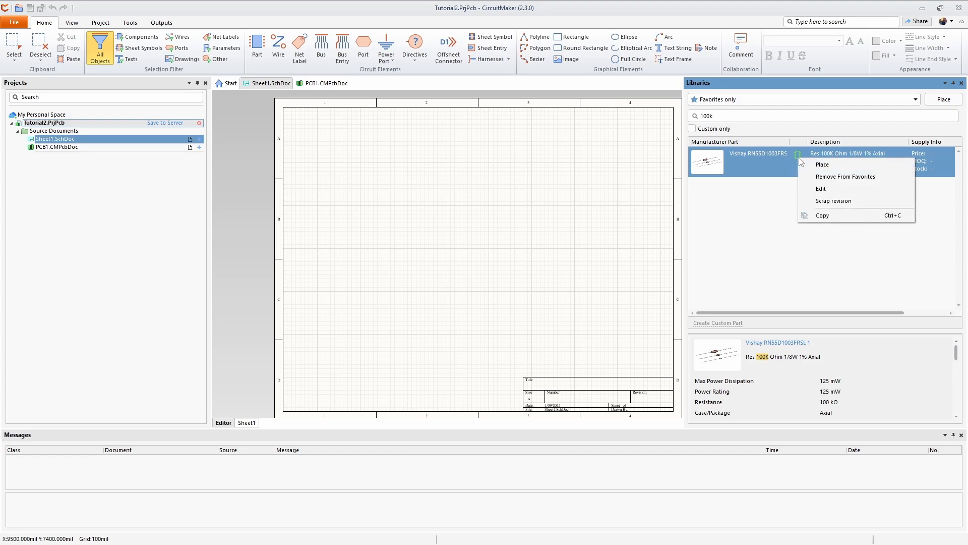
left_click(822, 165)
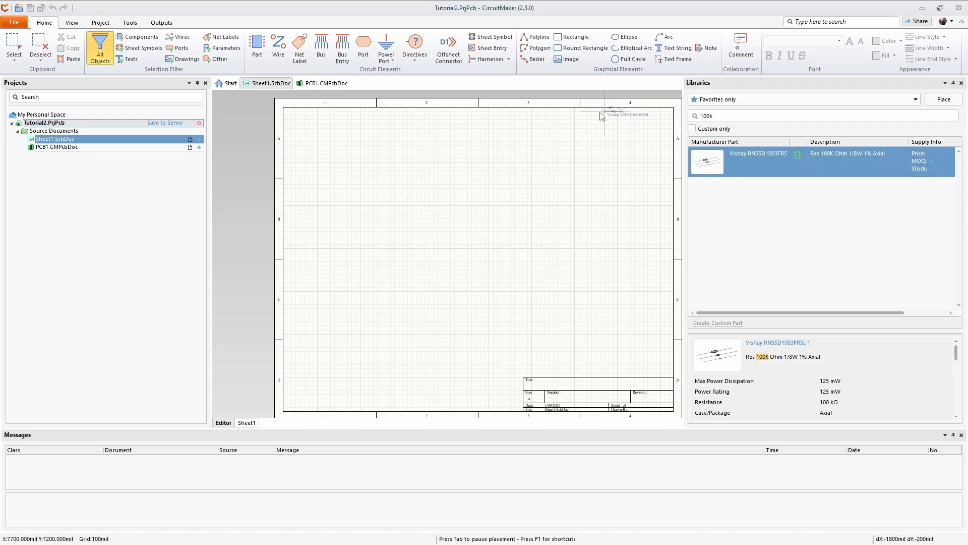
left_click(405, 164)
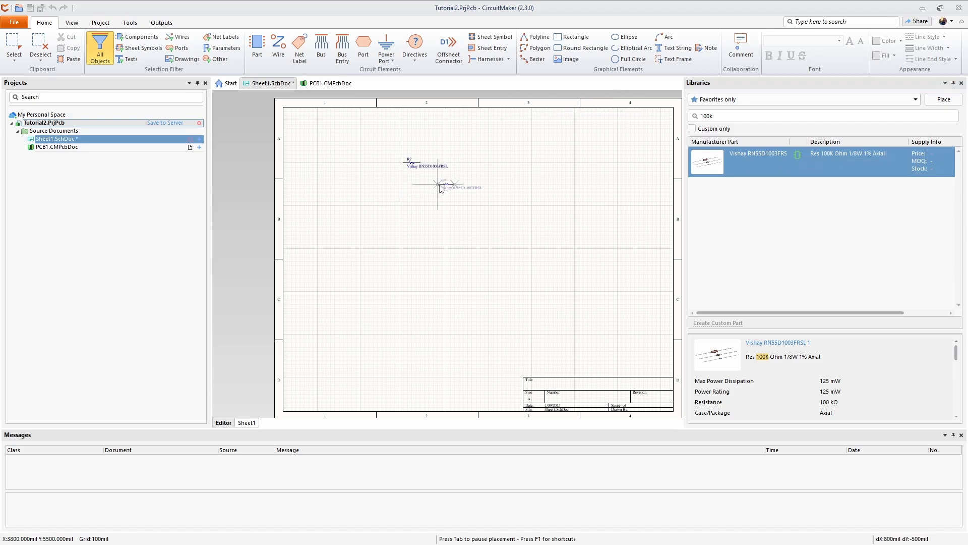
key("Escape")
scroll(409, 160, "up", 3, "ctrl")
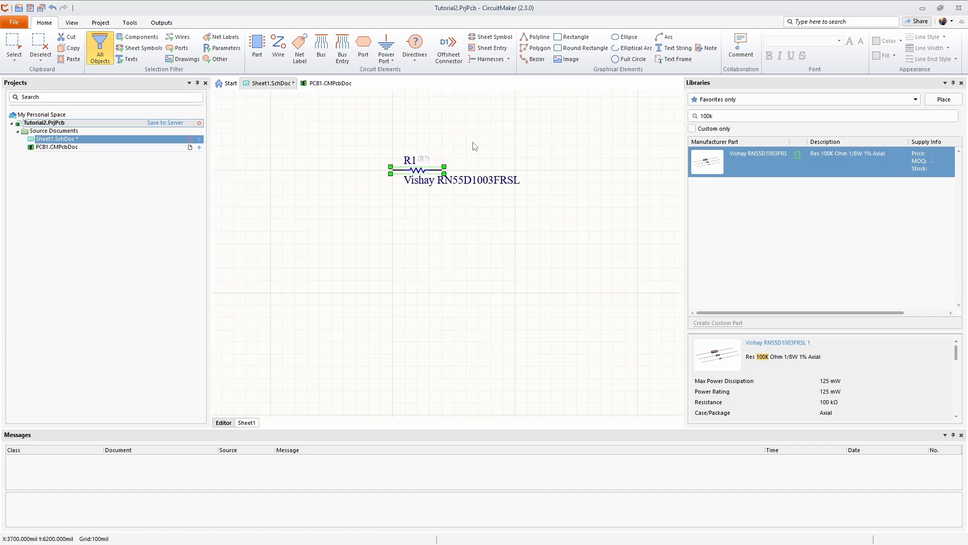
scroll(474, 146, "up", 2, "ctrl")
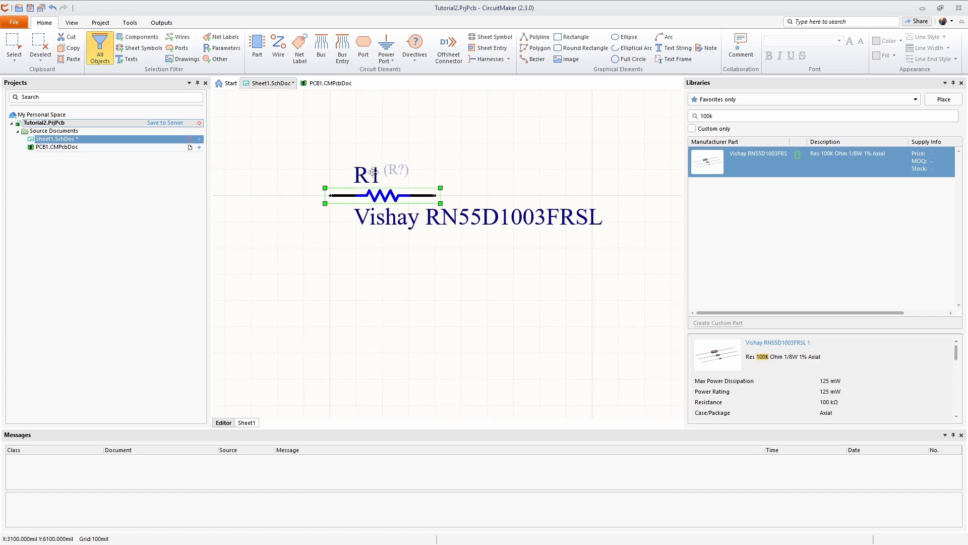
scroll(359, 171, "down", 2, "ctrl")
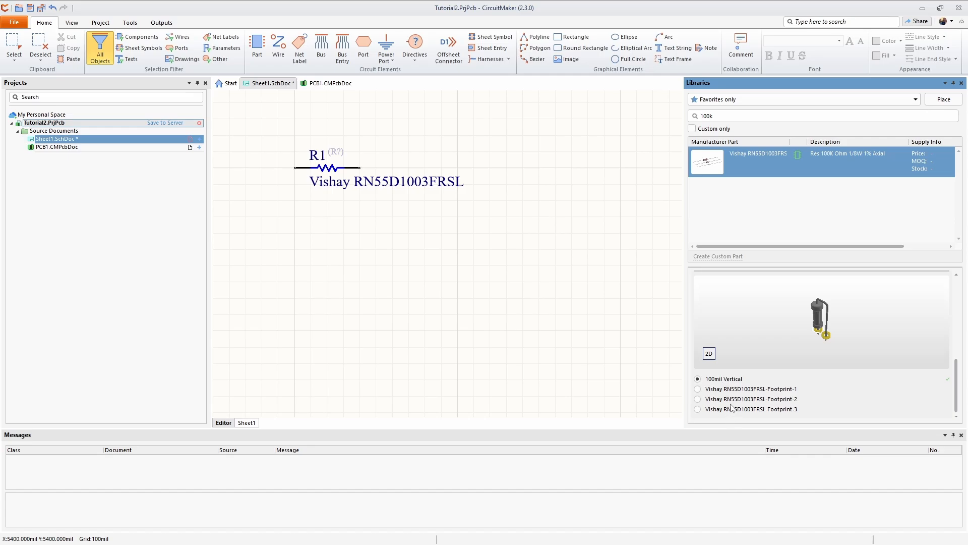
- Preview the resistor's footprints in the library, open the component for editing and set Vishay RN55D1003FRSL-Footprint-2 as its default footprint
left_click(711, 392)
right_click(786, 161)
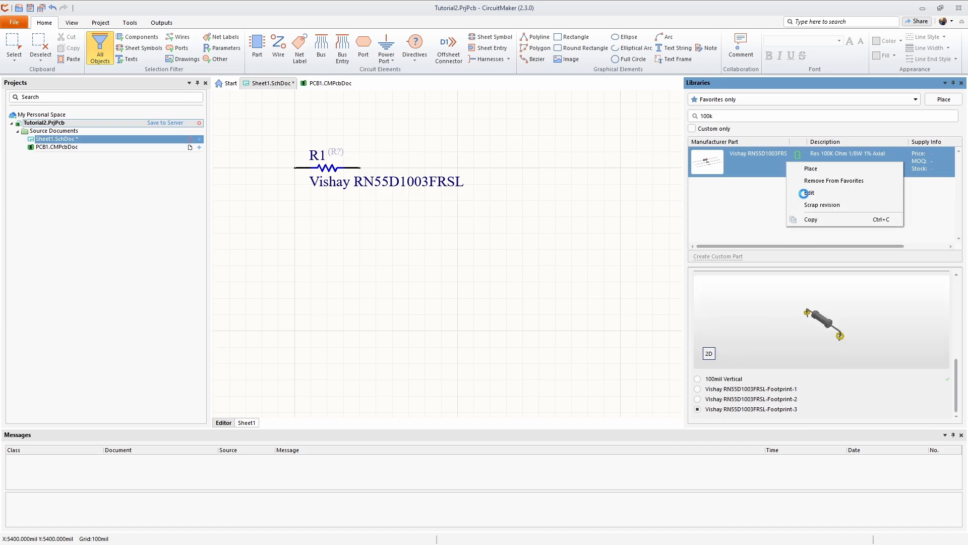
left_click(806, 197)
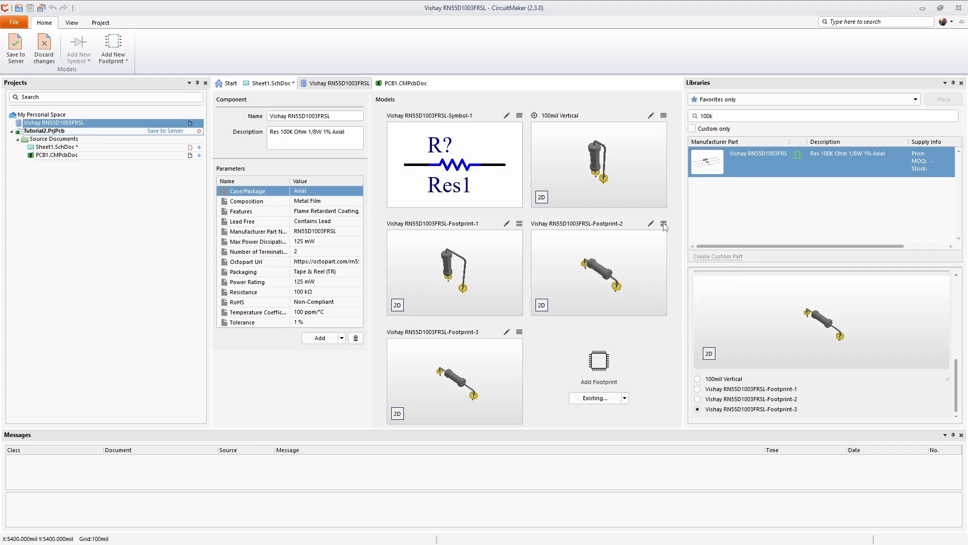
left_click(664, 224)
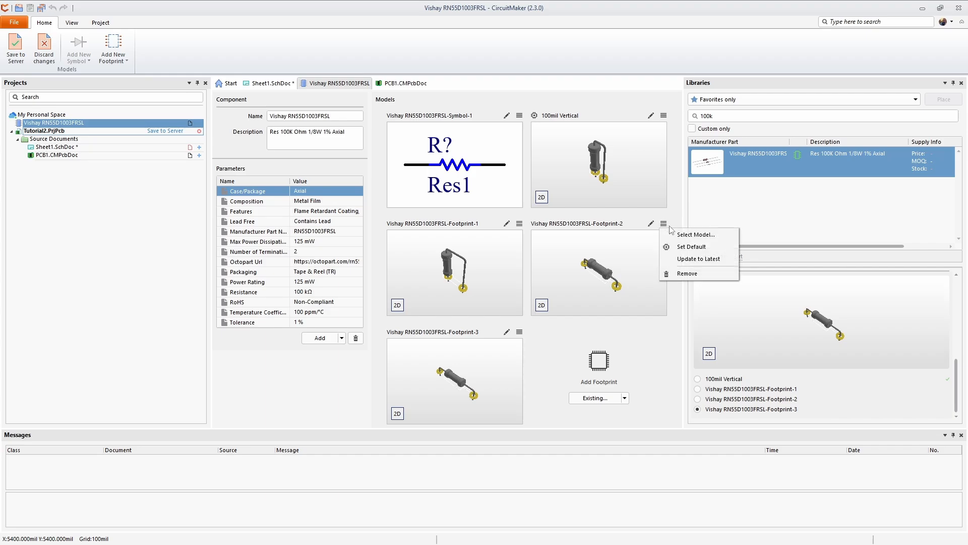
left_click(685, 247)
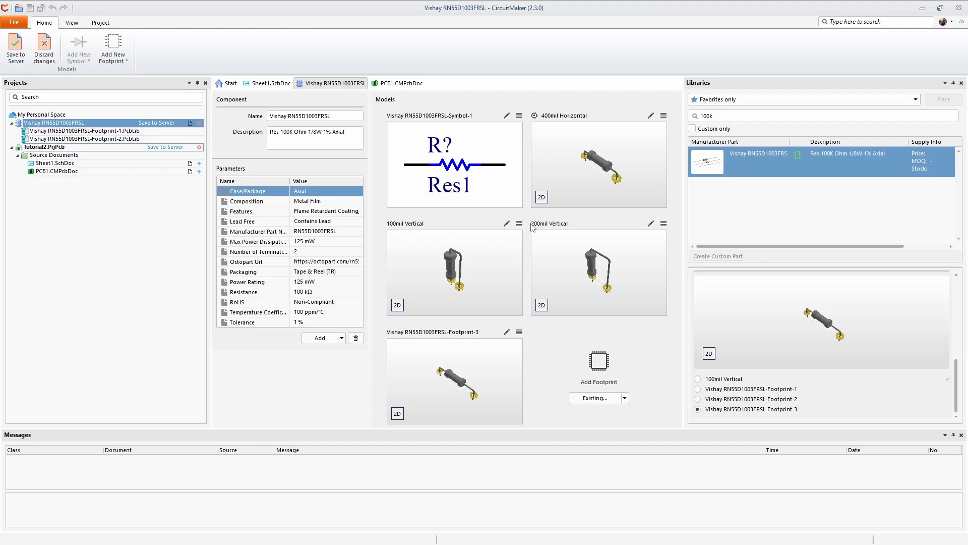
- Open Vishay RN55D1003FRSL-Footprint-3 for editing and rename the footprint as 500mil Horizontal
left_click(507, 334)
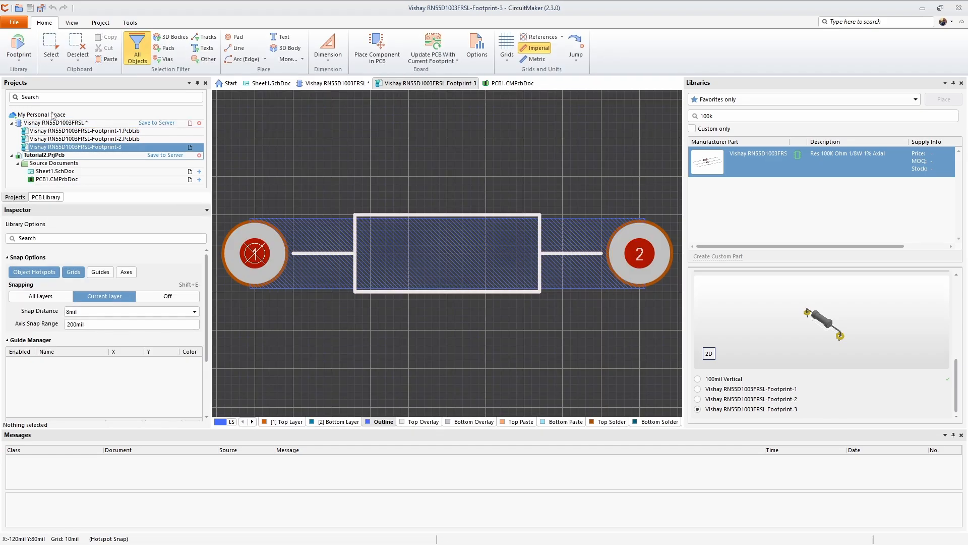
left_click(17, 55)
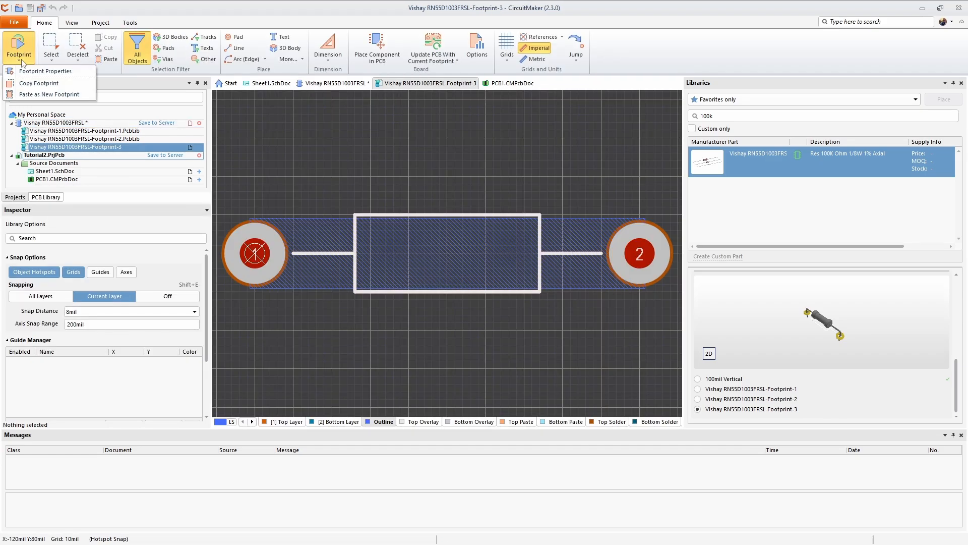
left_click(33, 72)
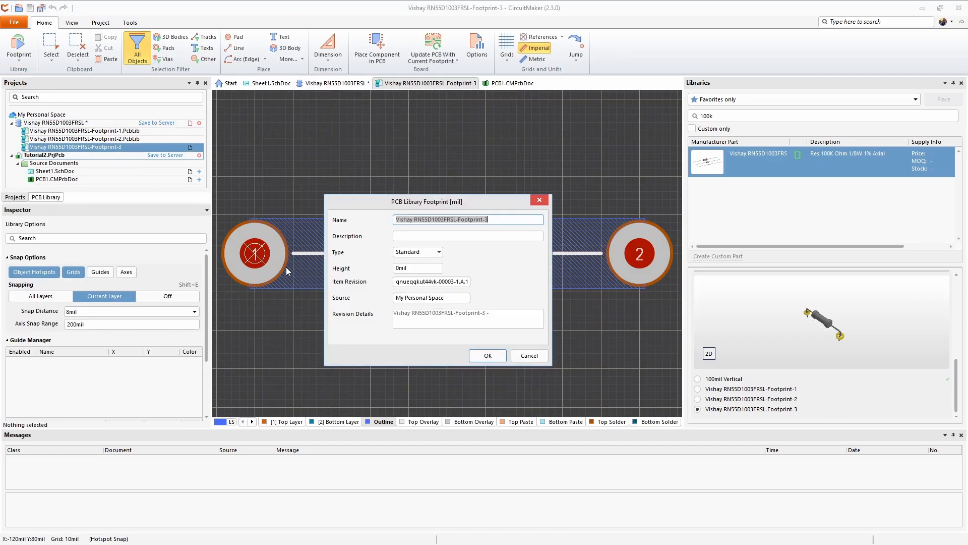
type("500mil")
type("Horizontal")
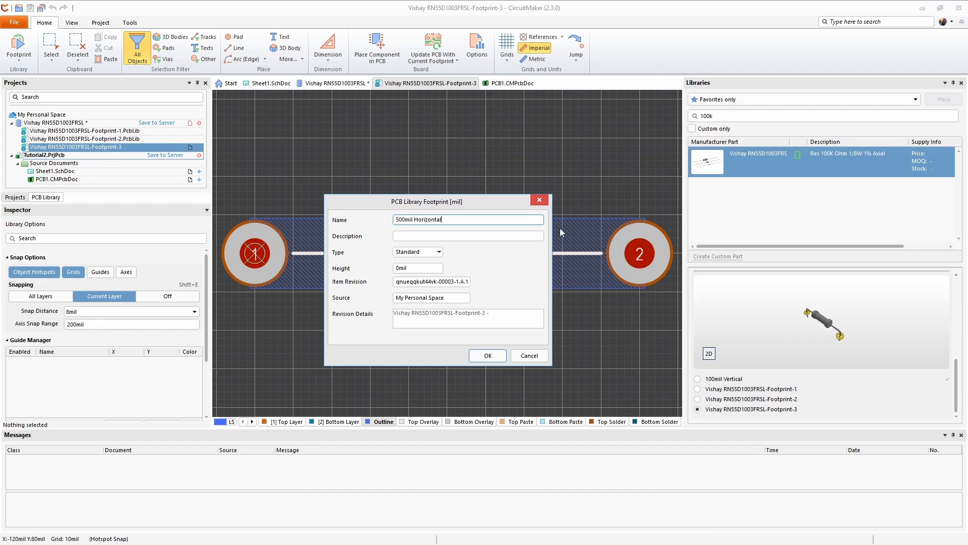
left_click(487, 359)
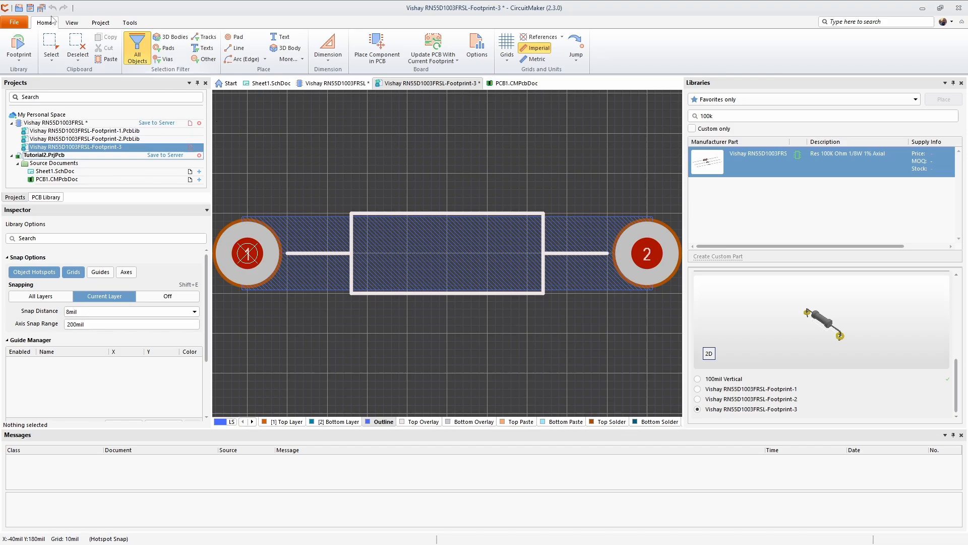
- Save and close the 500mil Horizontal footprint, and save the edited resistor component to the server
left_click(29, 8)
right_click(450, 85)
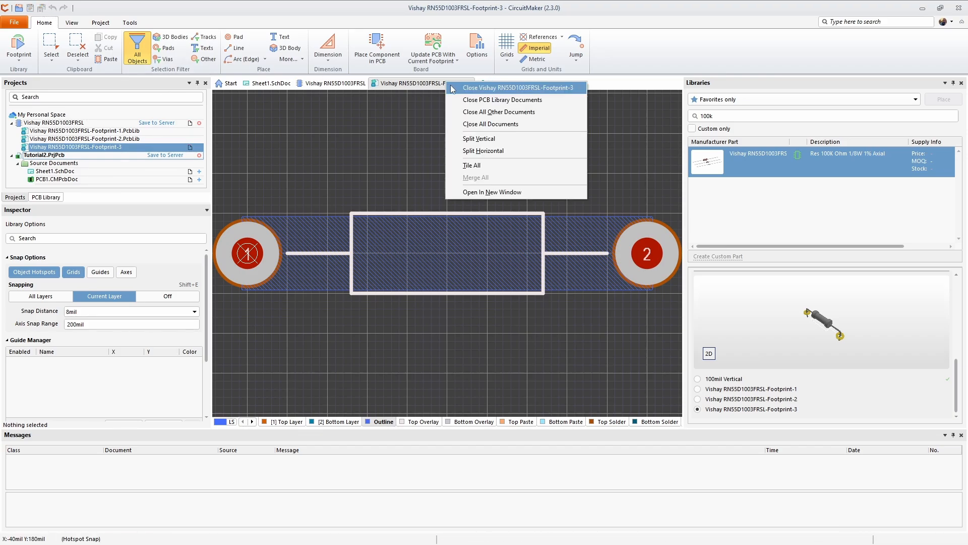
left_click(518, 87)
left_click(329, 84)
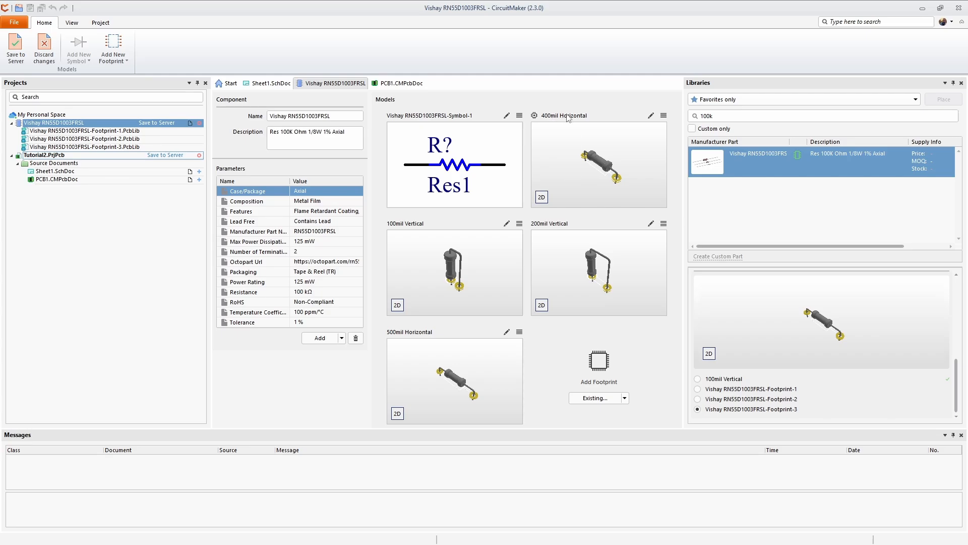
left_click(664, 116)
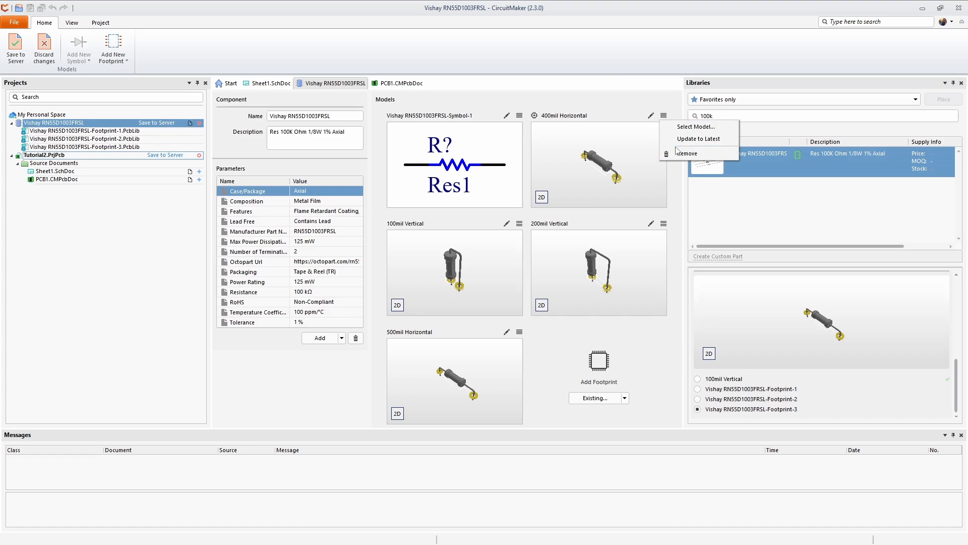
left_click(15, 47)
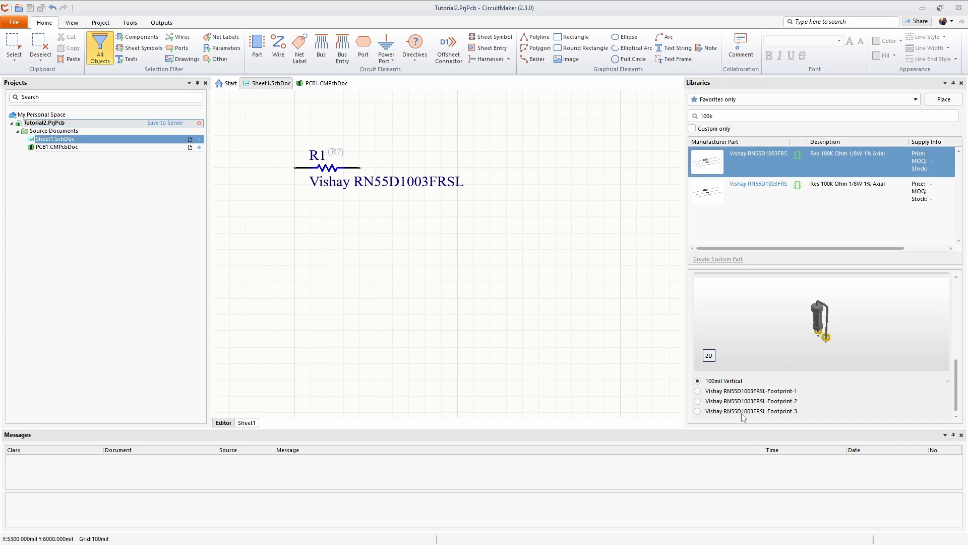
- Select the 500mil Horizontal footprint of the second 100k library entry and place that resistor on the schematic directly below R1
left_click(770, 200)
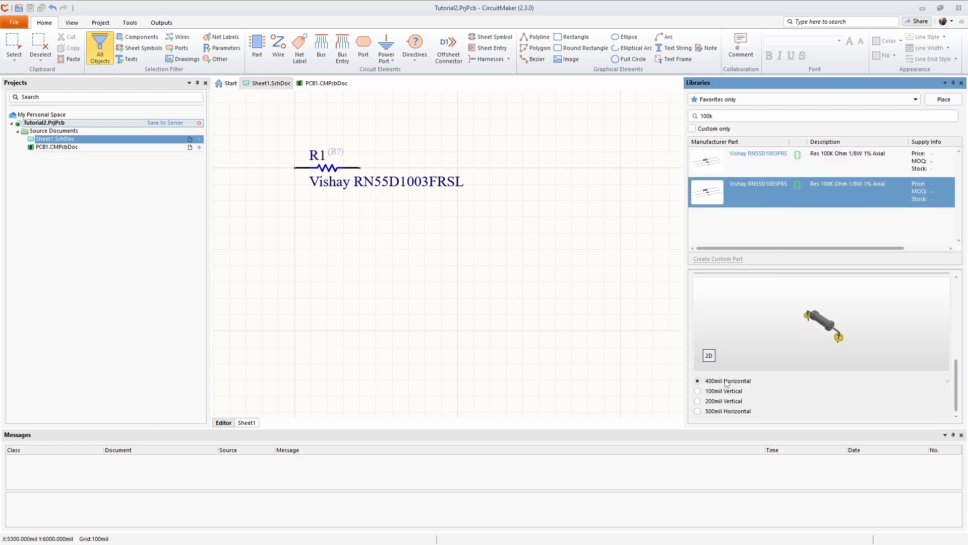
left_click(699, 392)
right_click(799, 189)
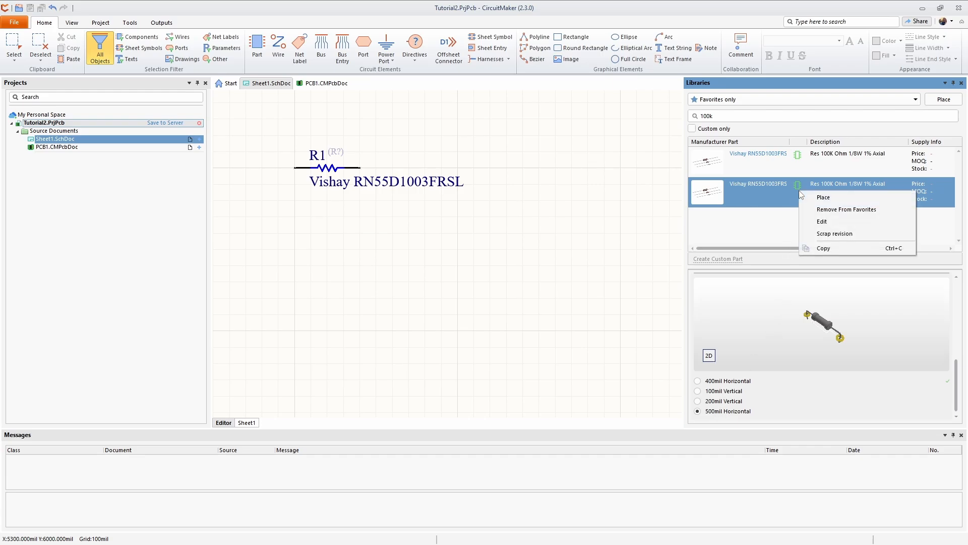
left_click(813, 197)
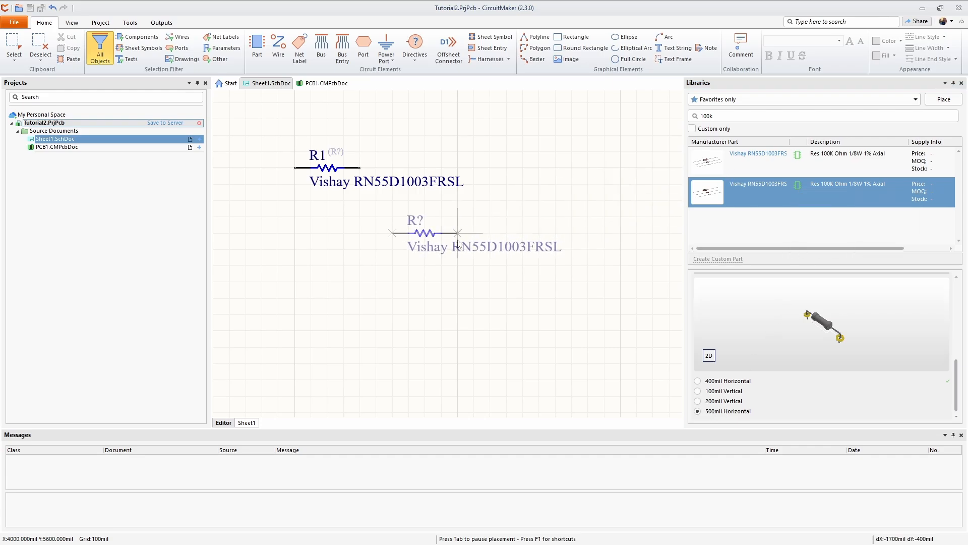
left_click(361, 281)
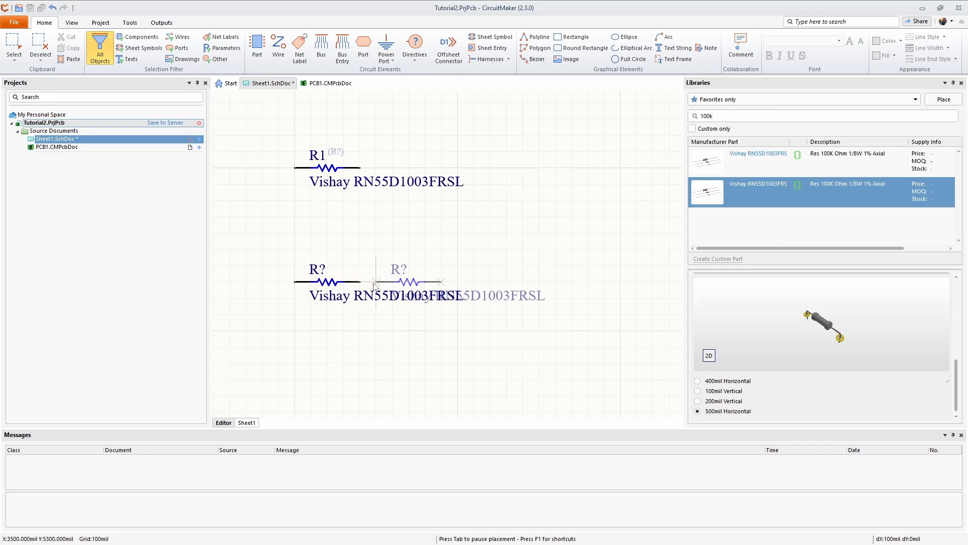
key("Escape")
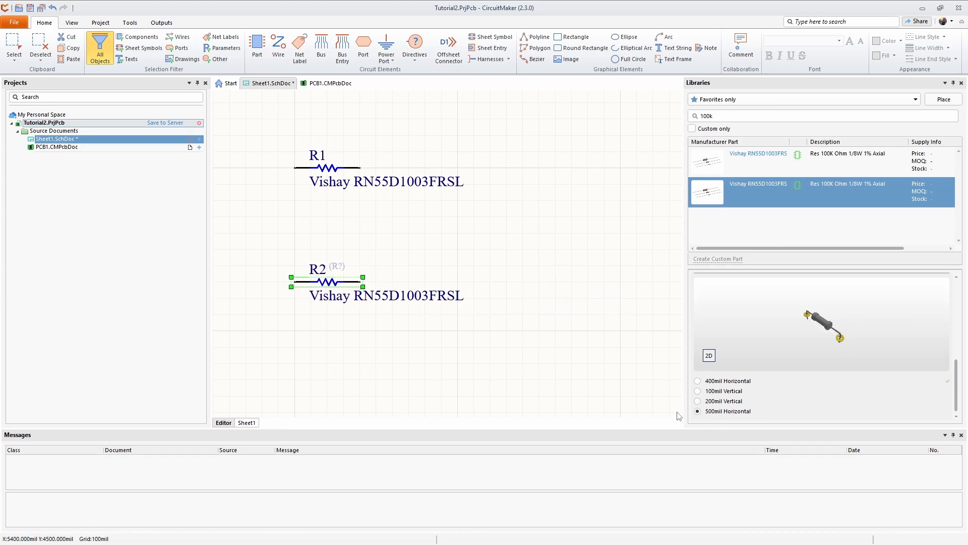
- Duplicate resistor R2 and place the copy directly below it
left_click(372, 241)
scroll(403, 227, "down", 1, "ctrl")
right_click_drag(401, 236, 497, 242)
left_click(420, 278)
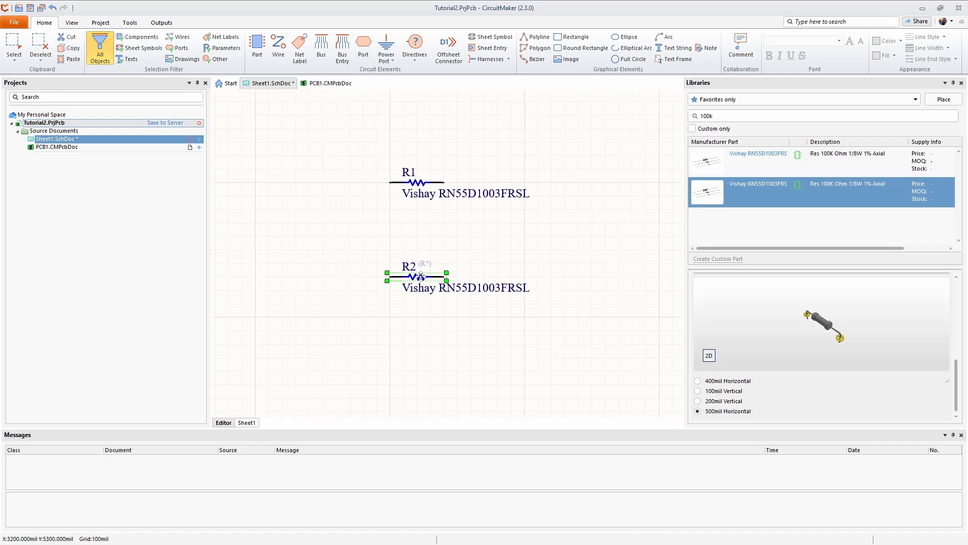
mouse_move(420, 276)
left_mouse_down()
mouse_move(437, 369)
mouse_move(427, 372)
left_mouse_up()
left_click(417, 370)
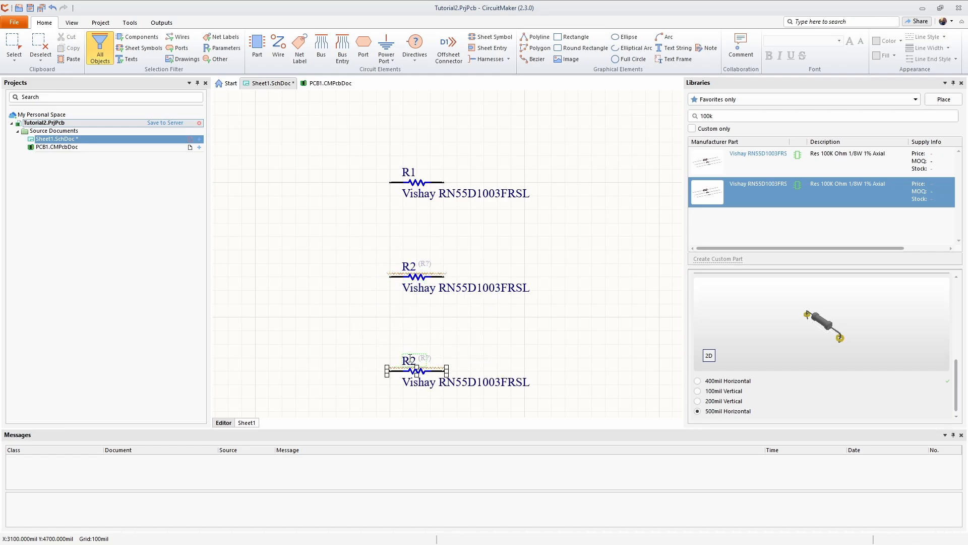
- Set the designator of the lowest resistor to R3
double_click(415, 362)
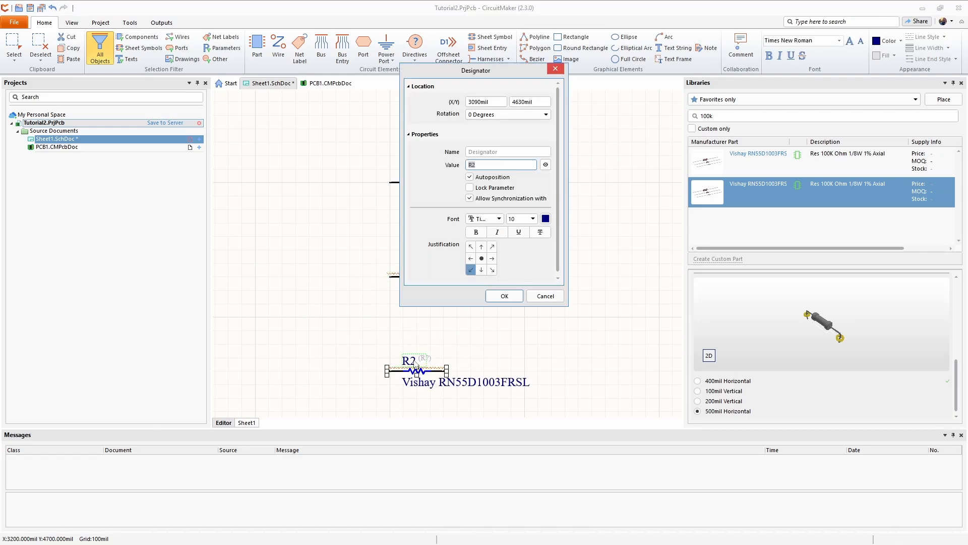
left_click(480, 165)
type("3")
key("Return")
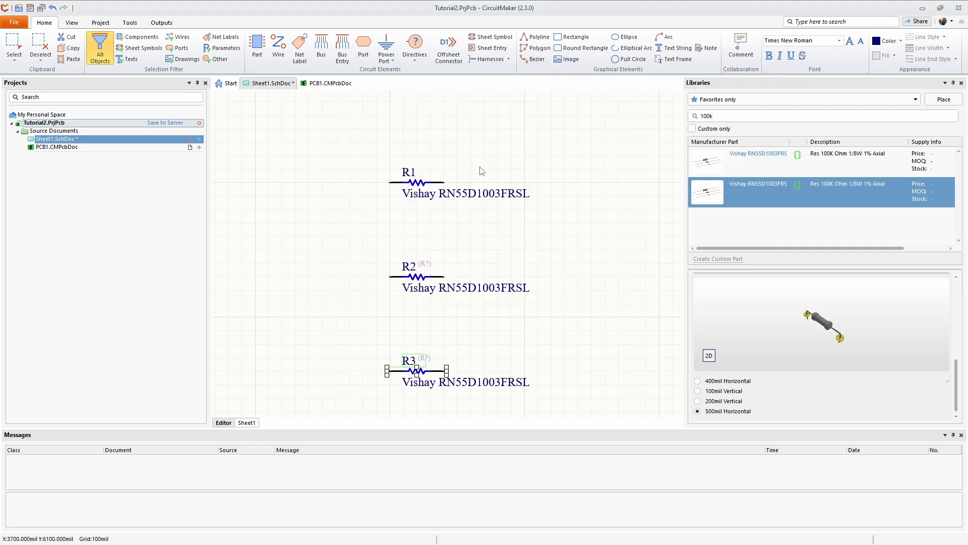
- Change the footprint of resistor R3 to 200mil Vertical in its component properties
left_click(512, 347)
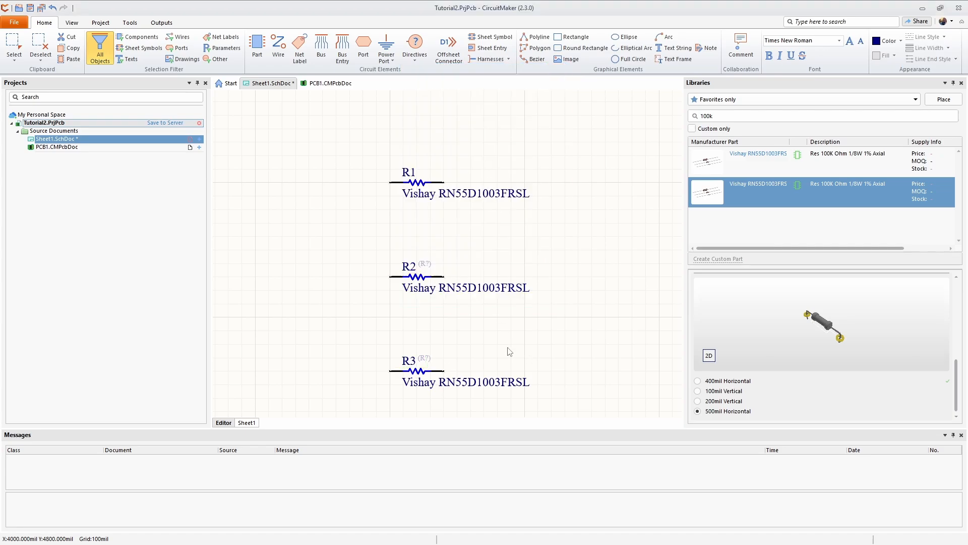
left_click(426, 374)
right_click(425, 375)
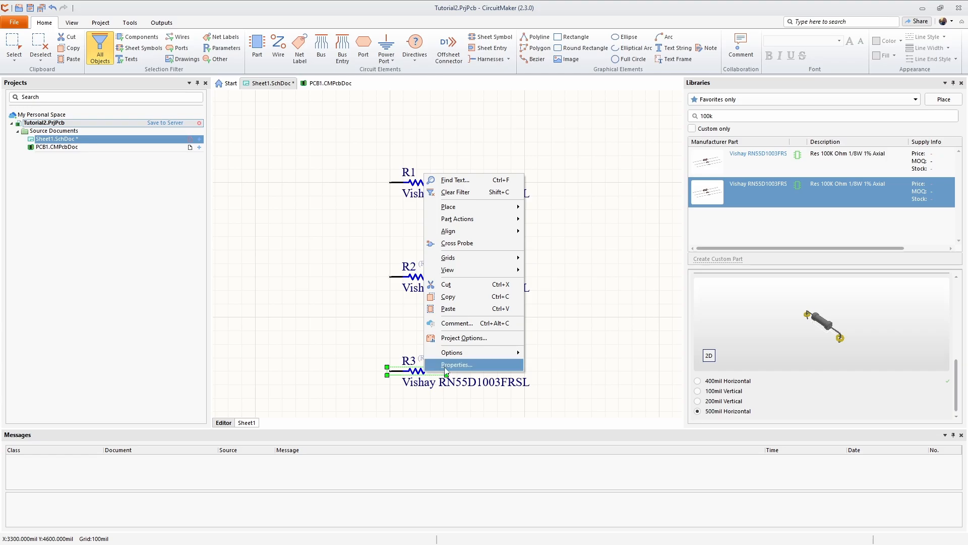
left_click(446, 368)
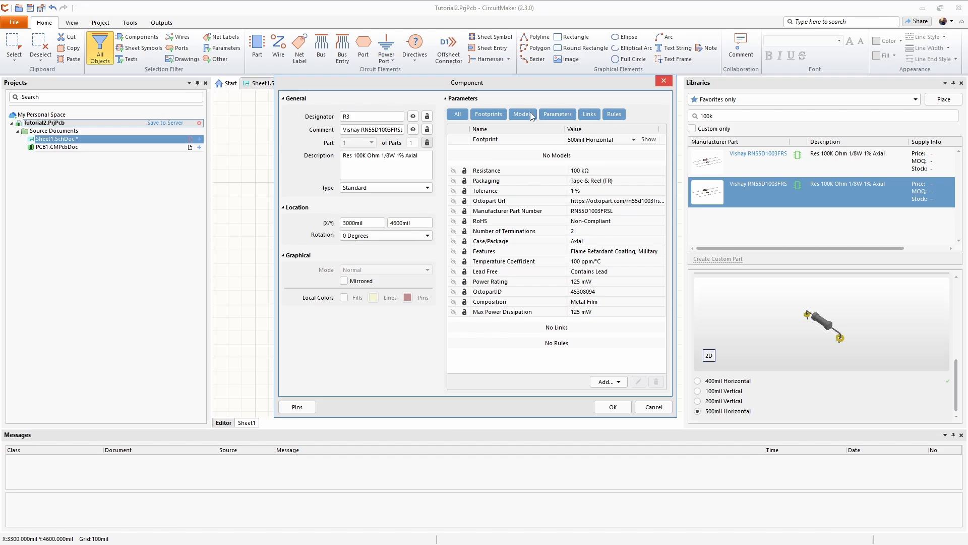
left_click(457, 116)
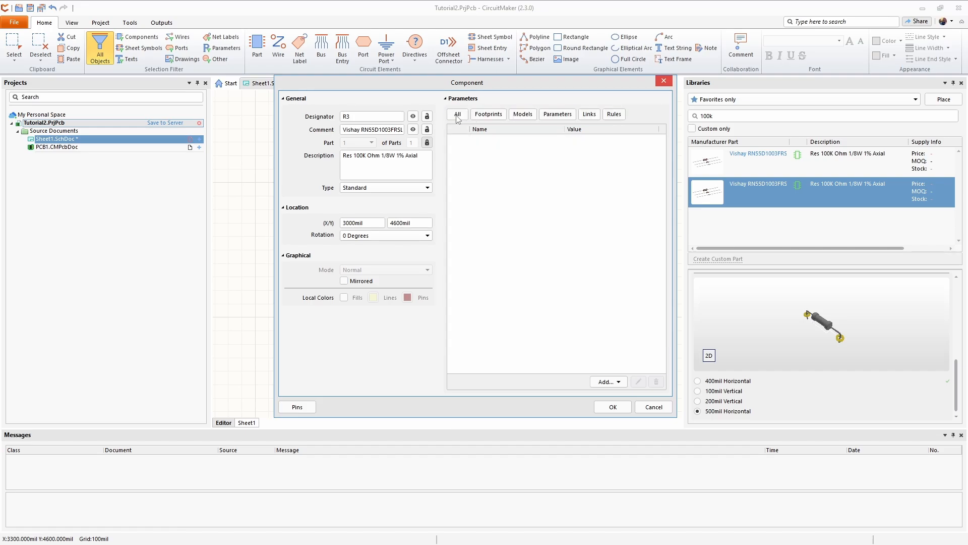
left_click(490, 116)
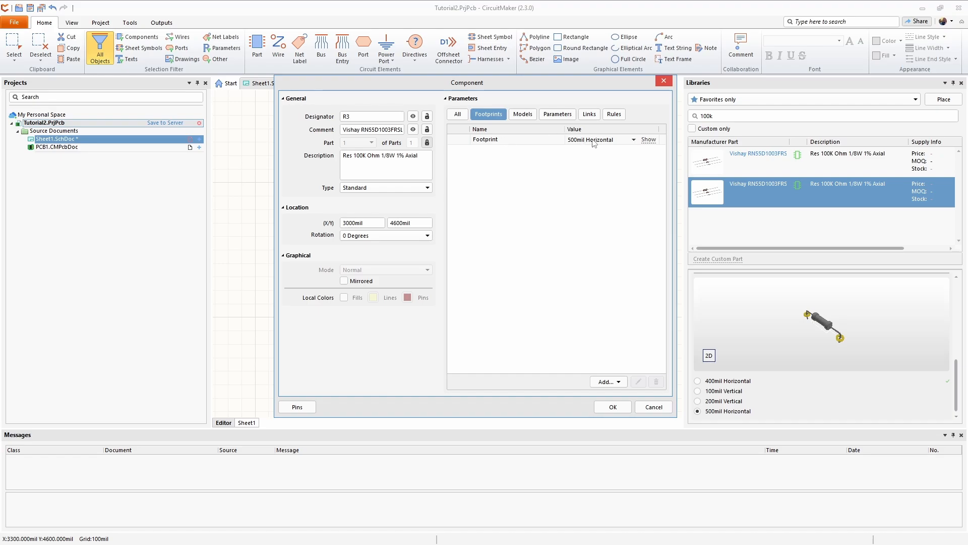
left_click(634, 141)
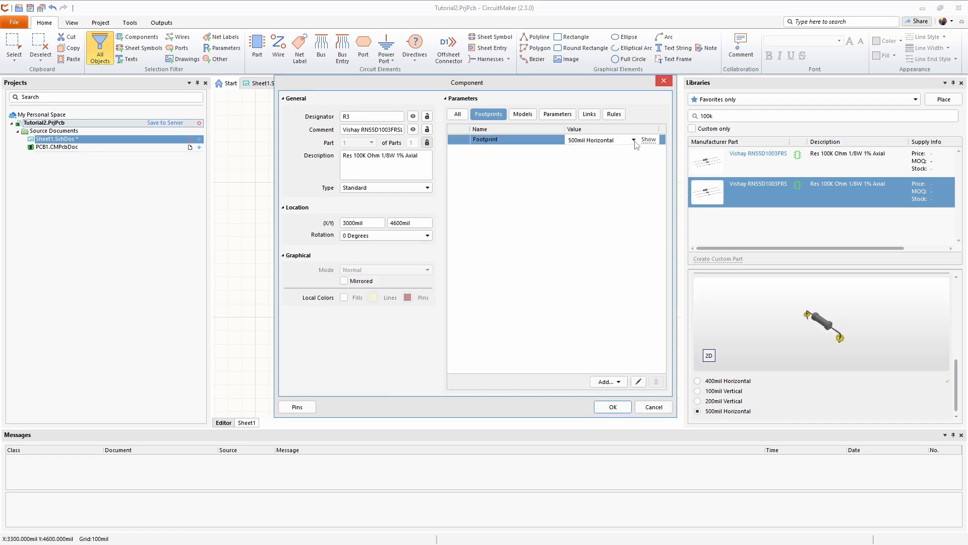
left_click(634, 141)
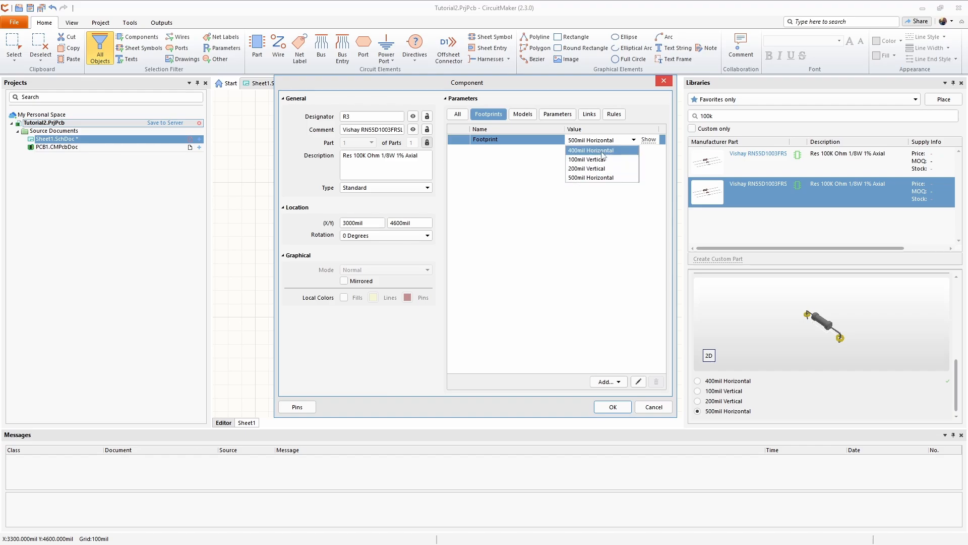
left_click(603, 169)
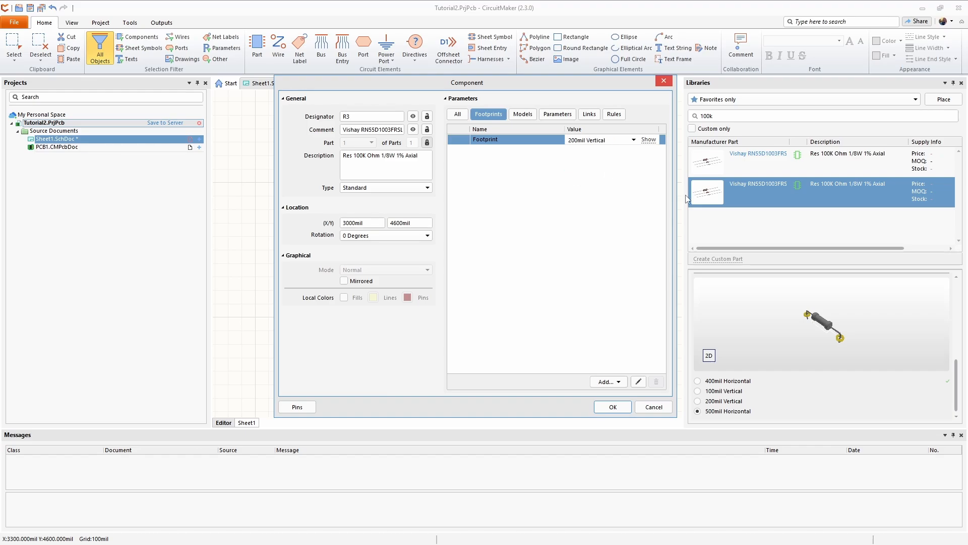
left_click(613, 407)
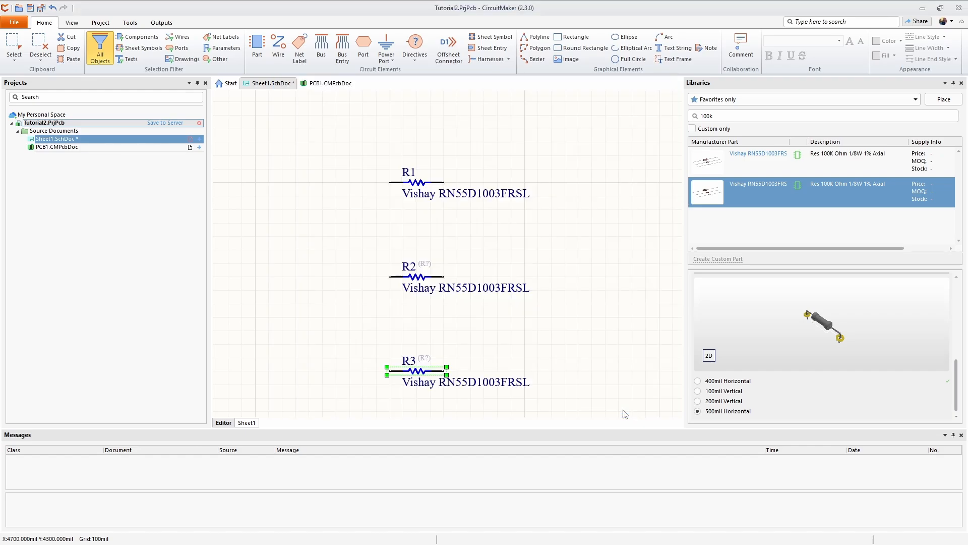
left_click(611, 411)
- Save all documents and update PCB1.CMPcbDoc from the schematic, executing the changes that add R1, R2, R3 and the Sheet1 component class
left_click(42, 9)
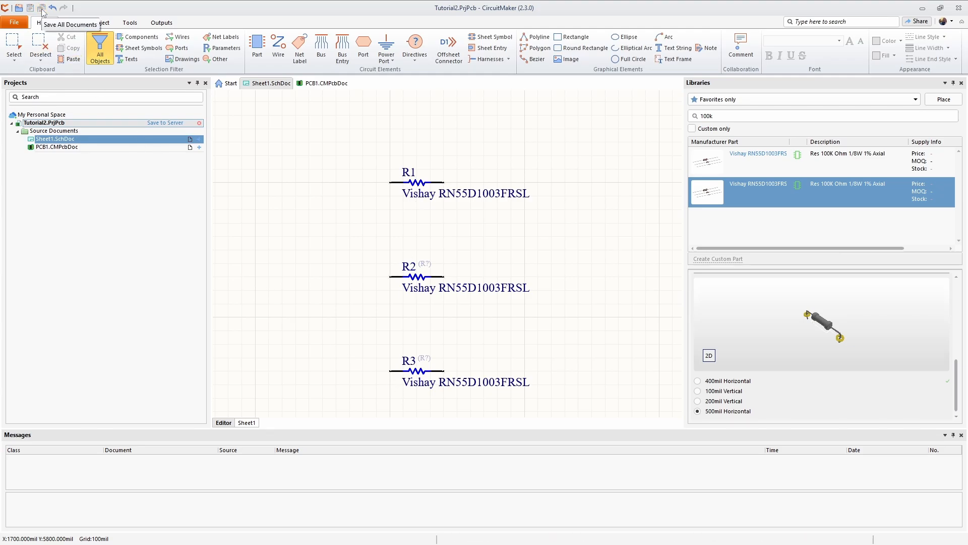
left_click(100, 23)
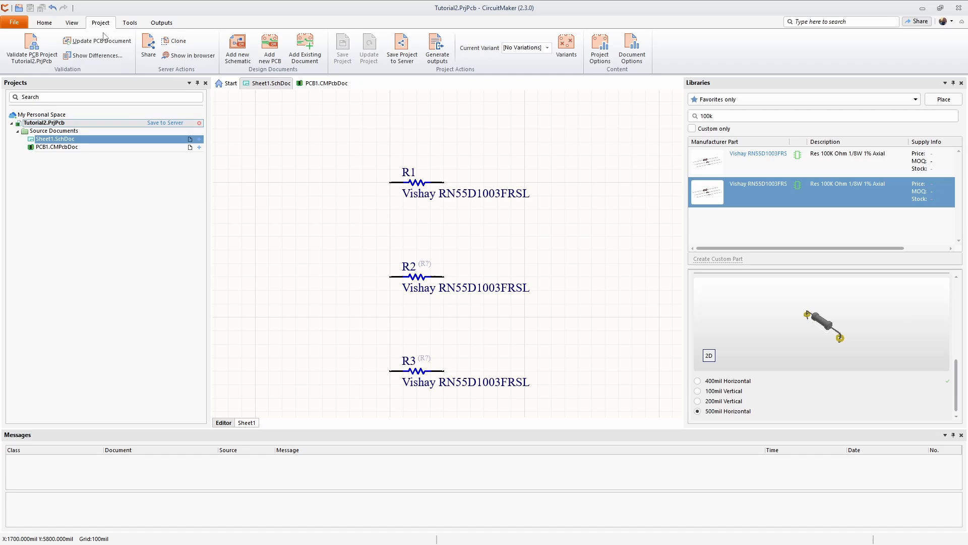
left_click(98, 41)
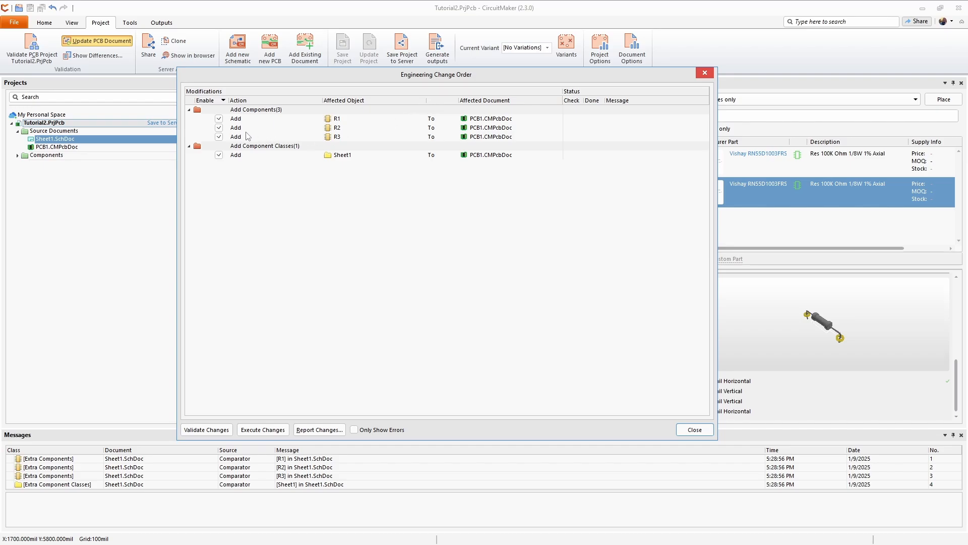
left_click(264, 431)
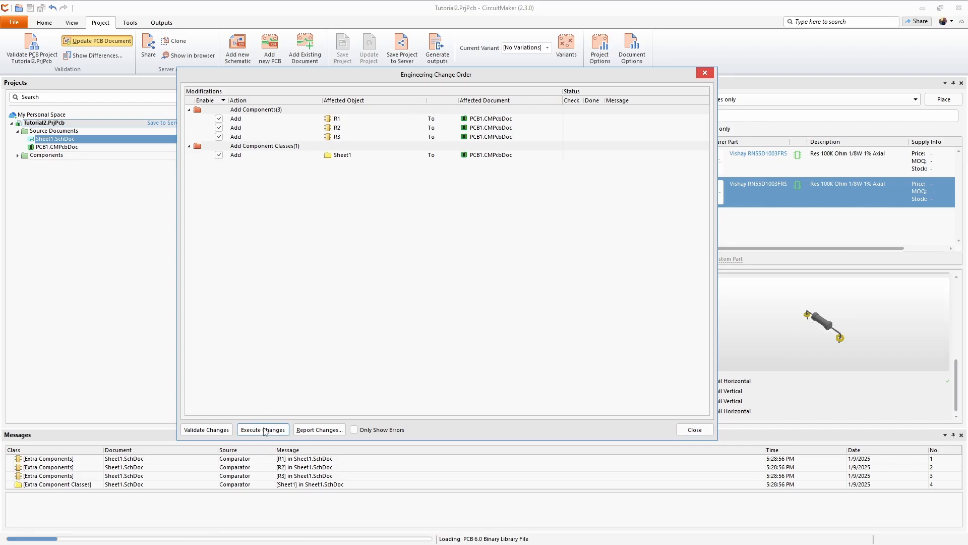
left_click(691, 431)
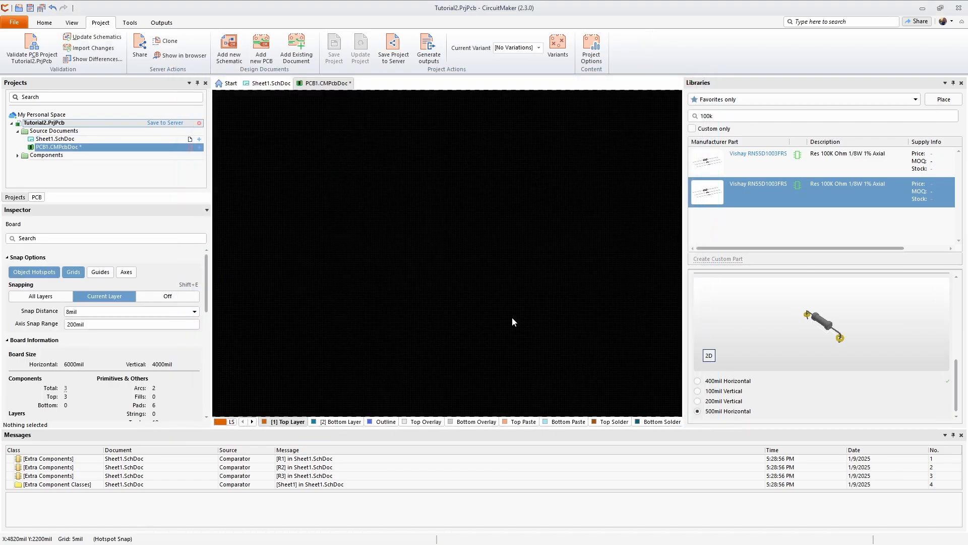
- Move the three resistors R1, R2 and R3 together from outside the board outline to the board's central area
scroll(432, 280, "down", 2, "ctrl")
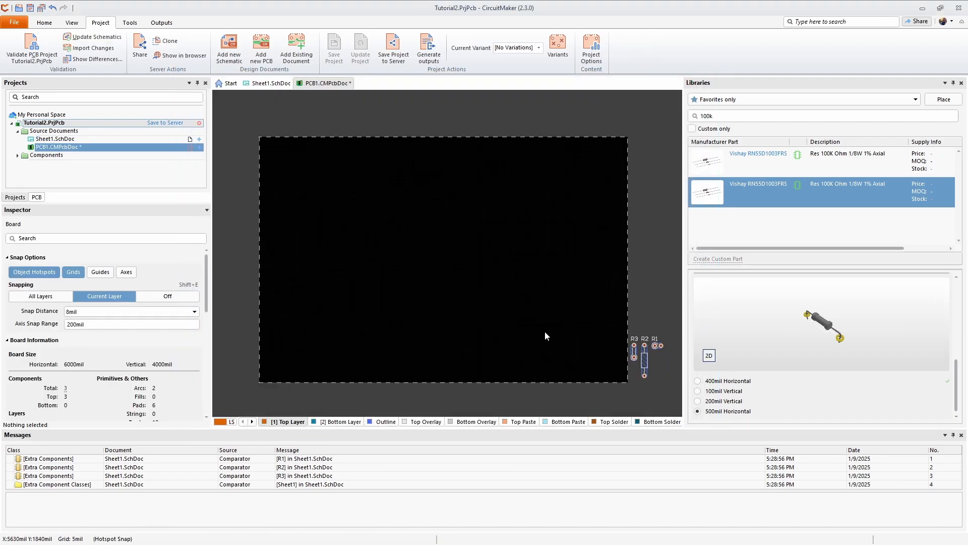
right_click_drag(545, 336, 517, 321)
left_click_drag(665, 318, 390, 251)
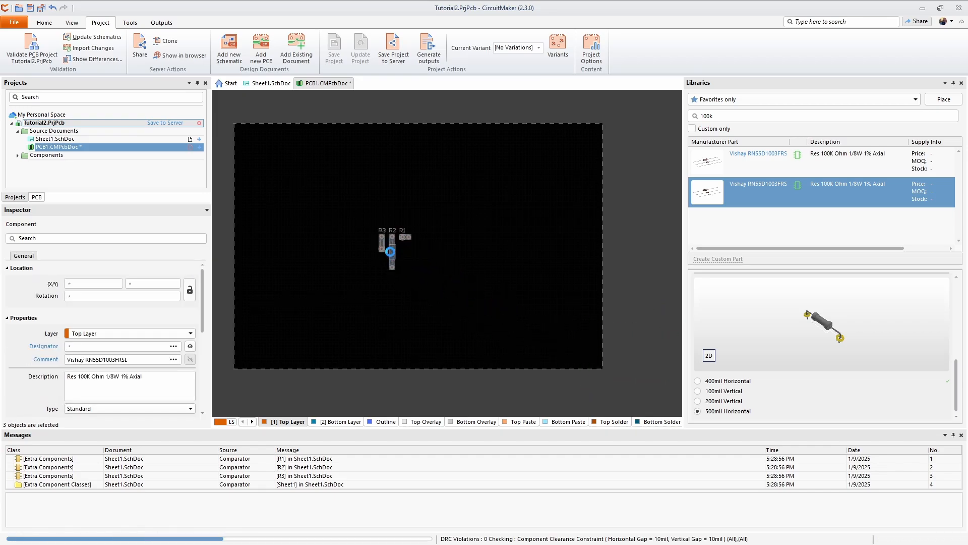
scroll(386, 259, "up", 3, "ctrl")
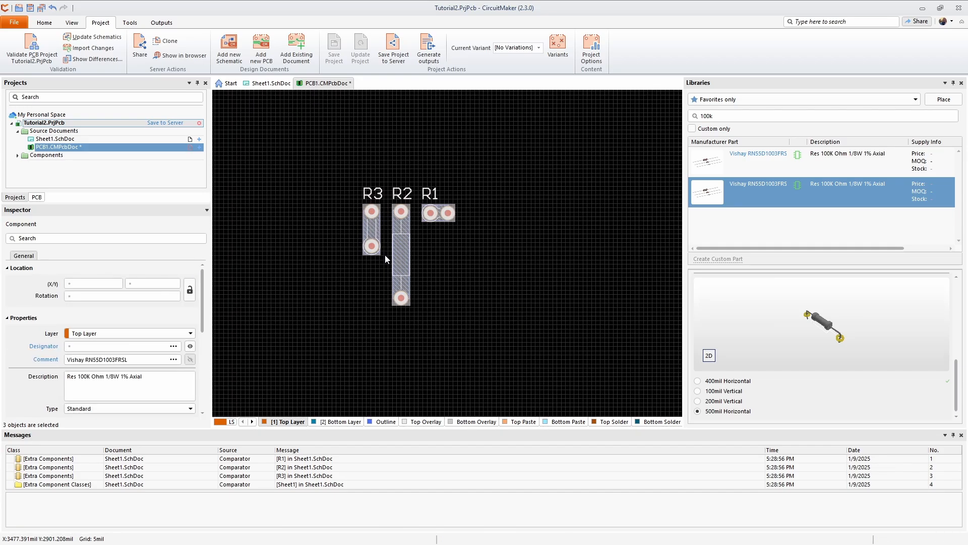
scroll(386, 258, "up", 2, "ctrl")
left_click(522, 277)
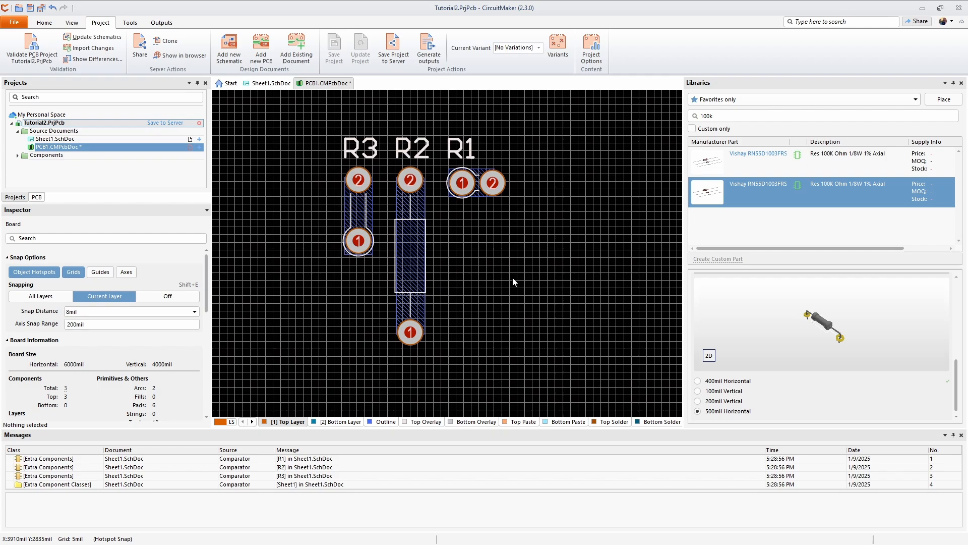
- Inspect the three resistor footprints on the board in 3D from several angles, and return to the 2D layout view
key("3")
scroll(498, 243, "down", 3, "ctrl")
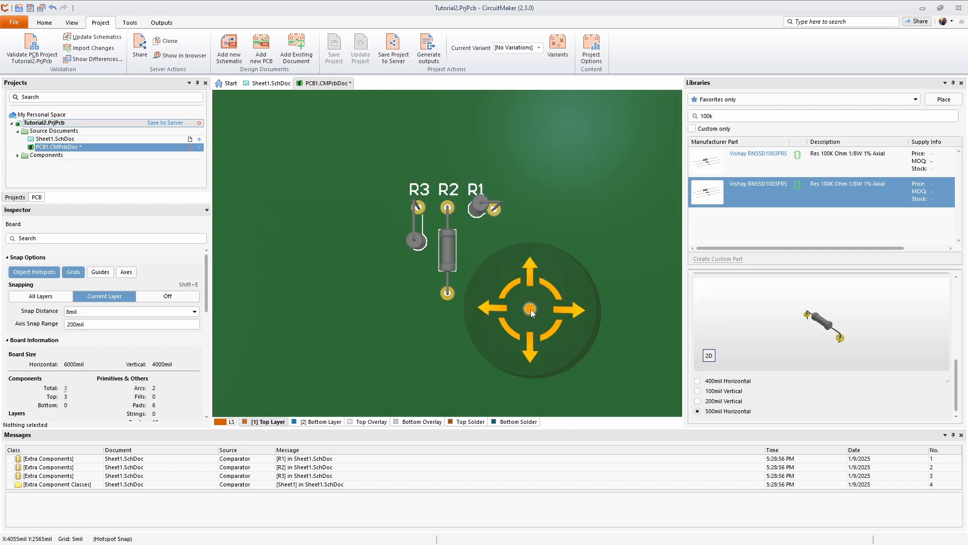
right_click_drag(531, 310, 516, 261, "shift")
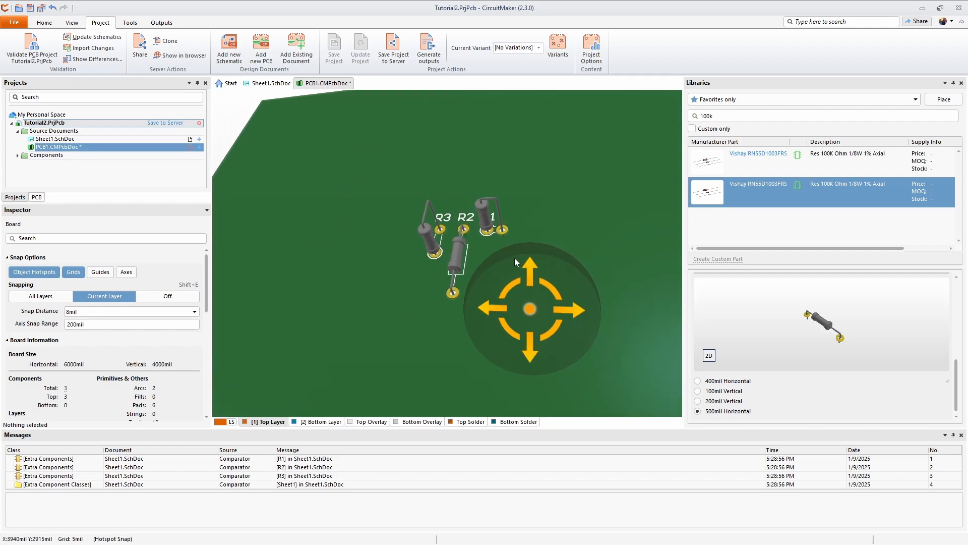
right_click_drag(544, 196, 599, 303, "shift")
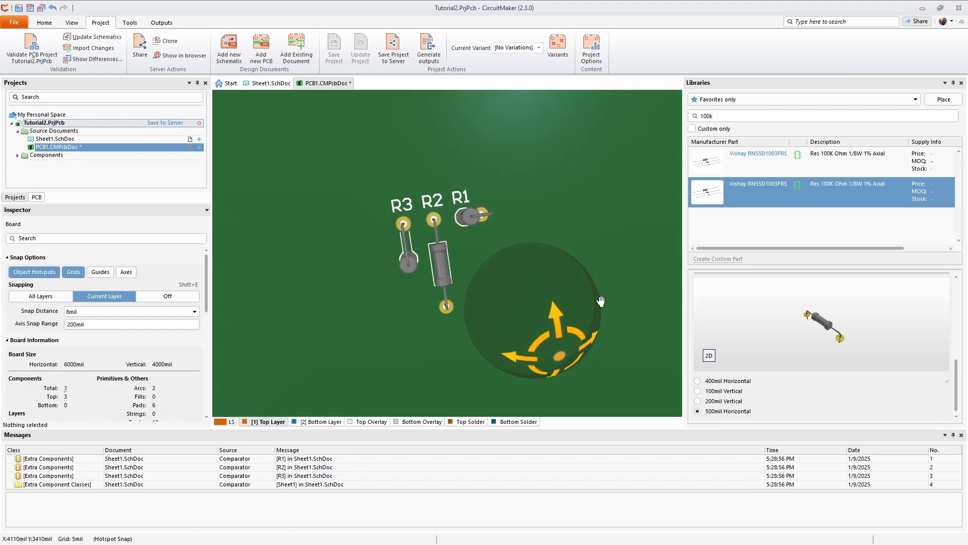
key("2")
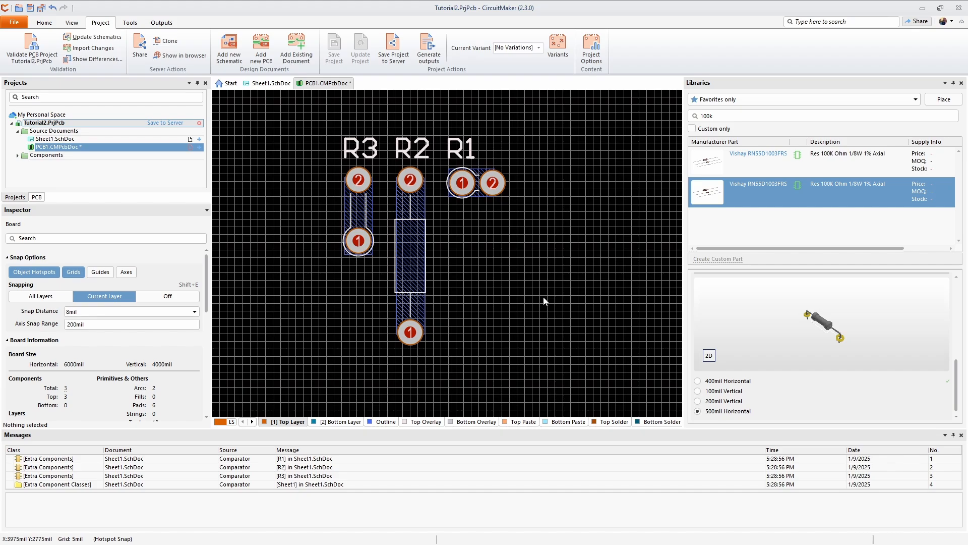
right_click_drag(578, 302, 615, 318)
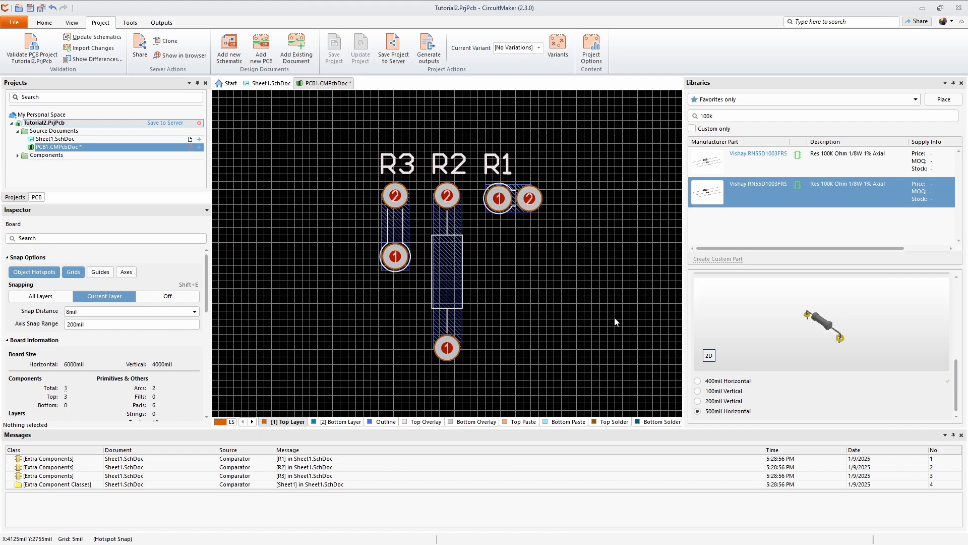